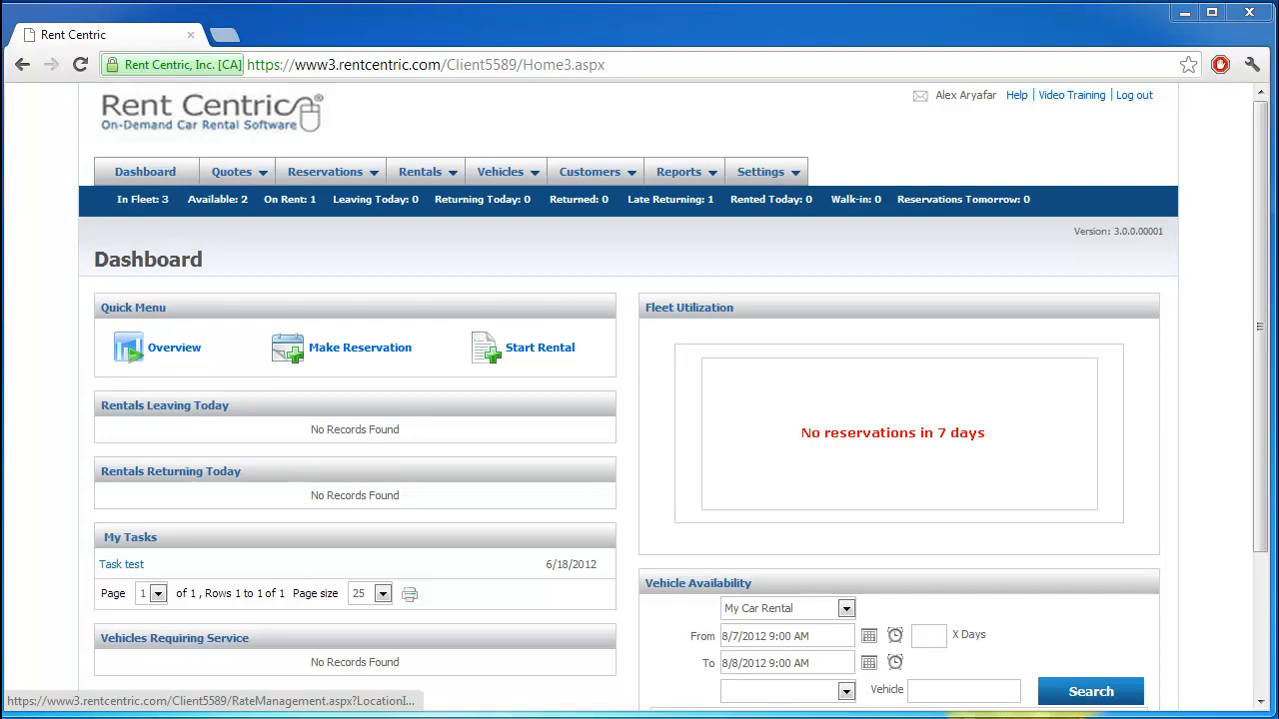
Open the Master Rates list from the rental rates settings.
{"action": "mouse_move", "coordinate": [750, 180]}
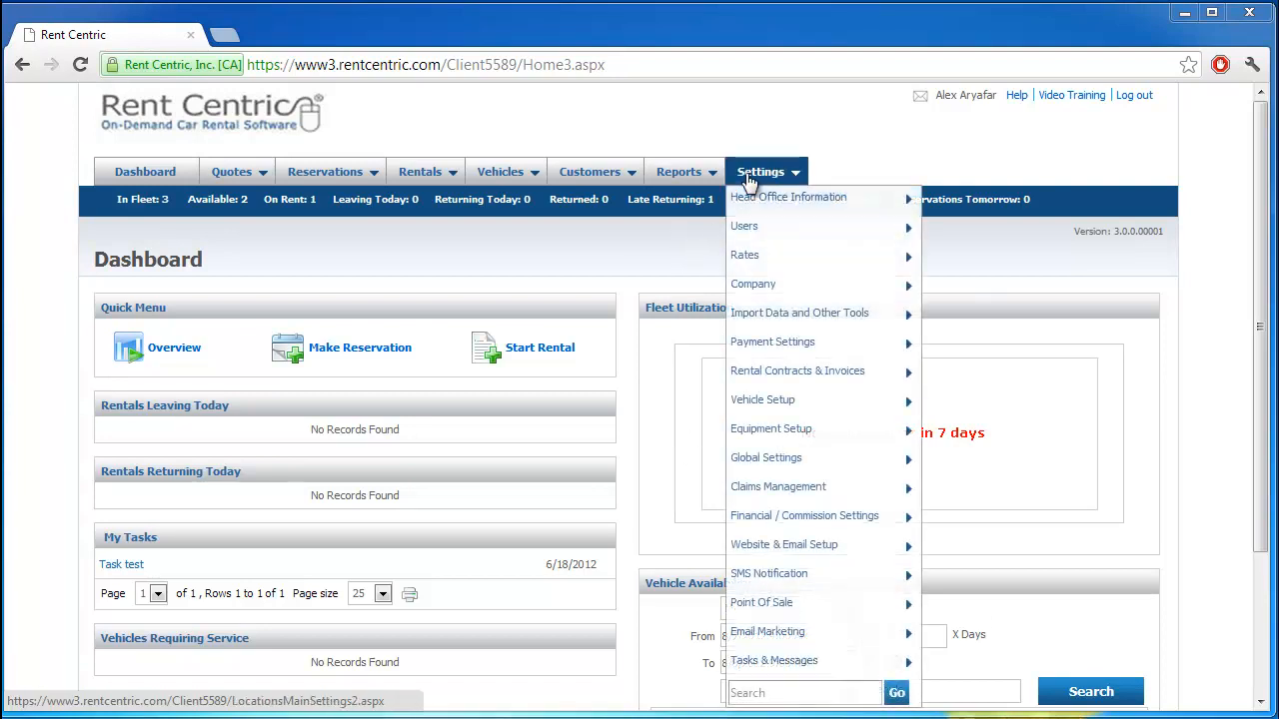
{"action": "mouse_move", "coordinate": [754, 265]}
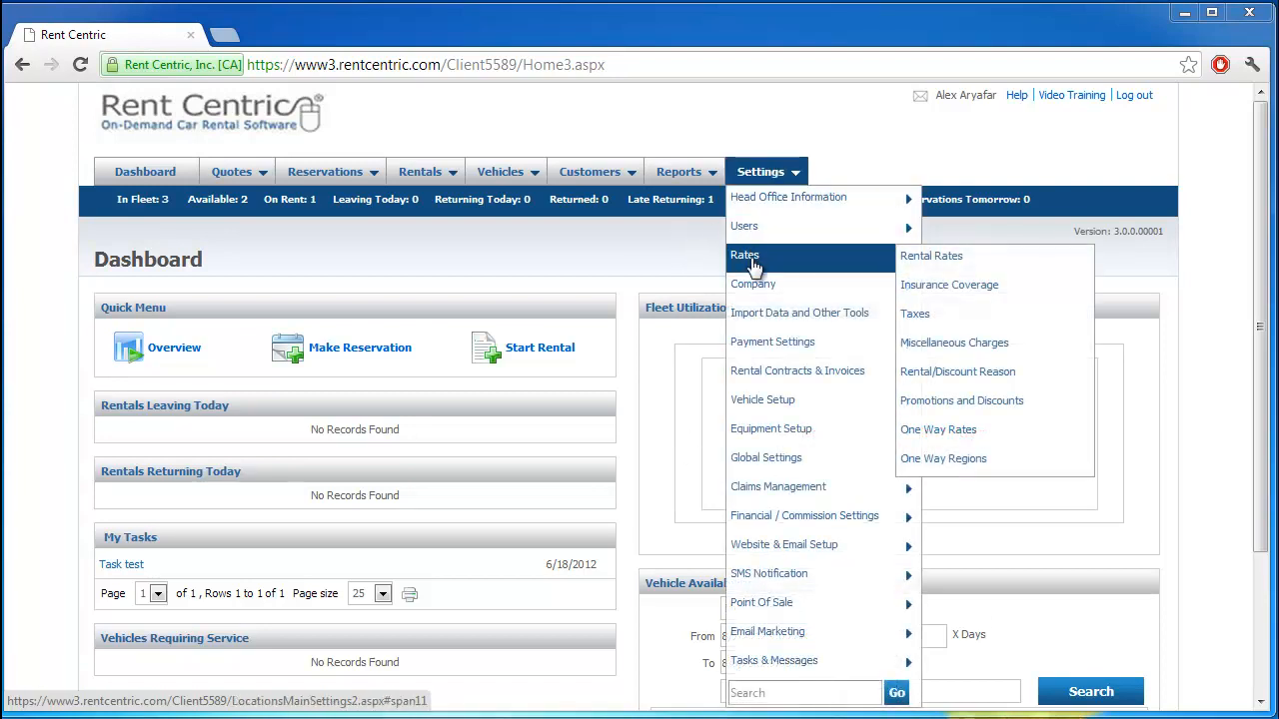
{"action": "left_click", "coordinate": [917, 258]}
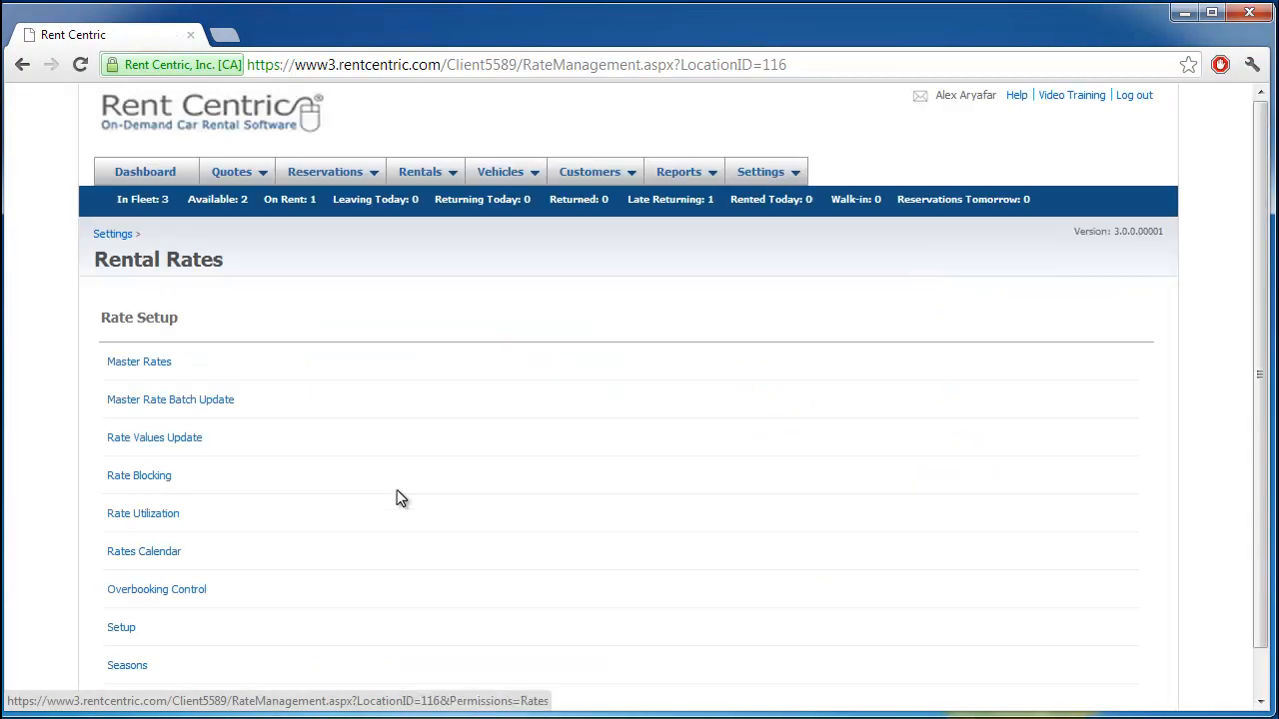
{"action": "scroll", "coordinate": [397, 499], "scroll_direction": "down", "scroll_amount": 1}
{"action": "scroll", "coordinate": [396, 497], "scroll_direction": "up", "scroll_amount": 1}
{"action": "left_click", "coordinate": [141, 363]}
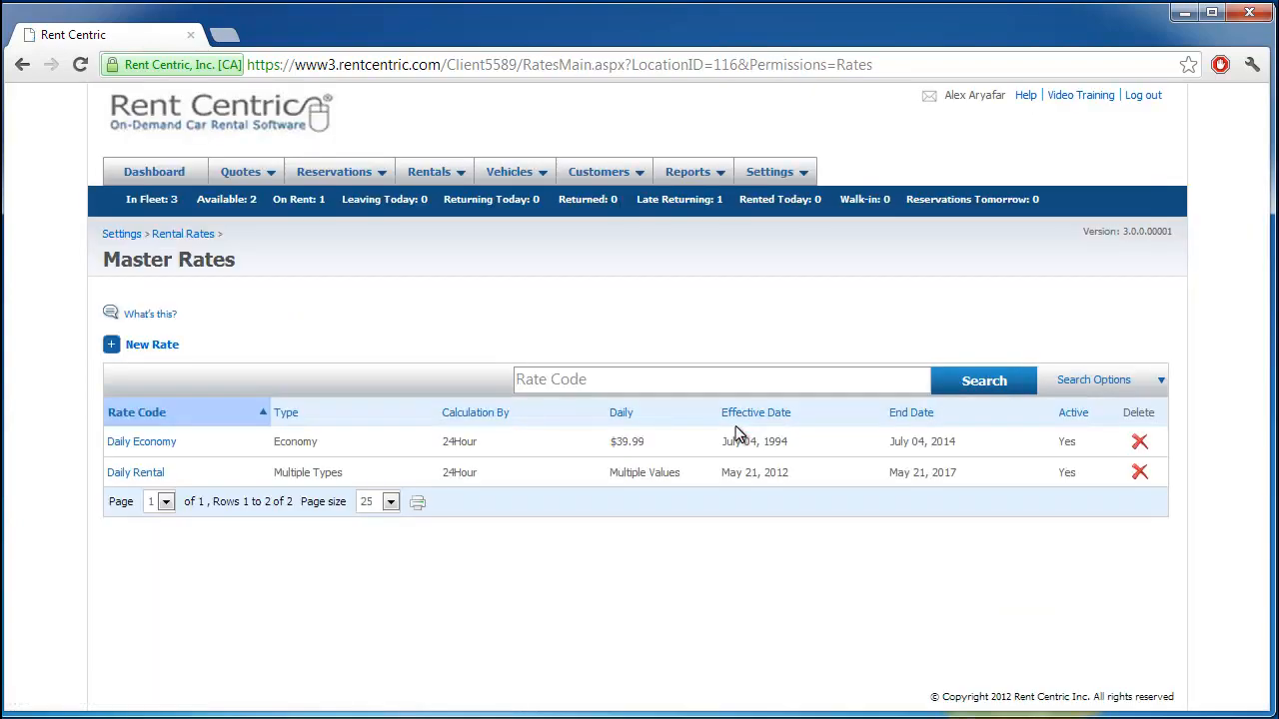
Check the search options of the Master Rates list, then open the Daily Rental rate for editing.
{"action": "left_click", "coordinate": [1112, 386]}
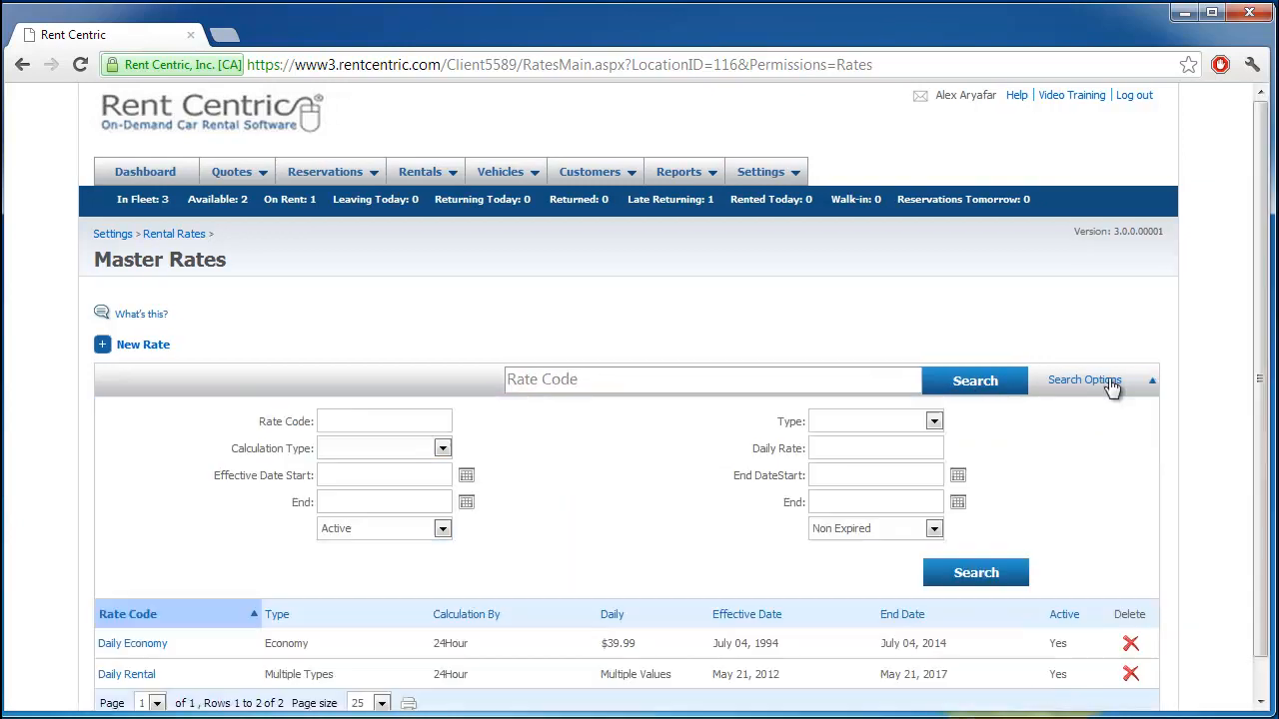
{"action": "left_click", "coordinate": [1112, 384]}
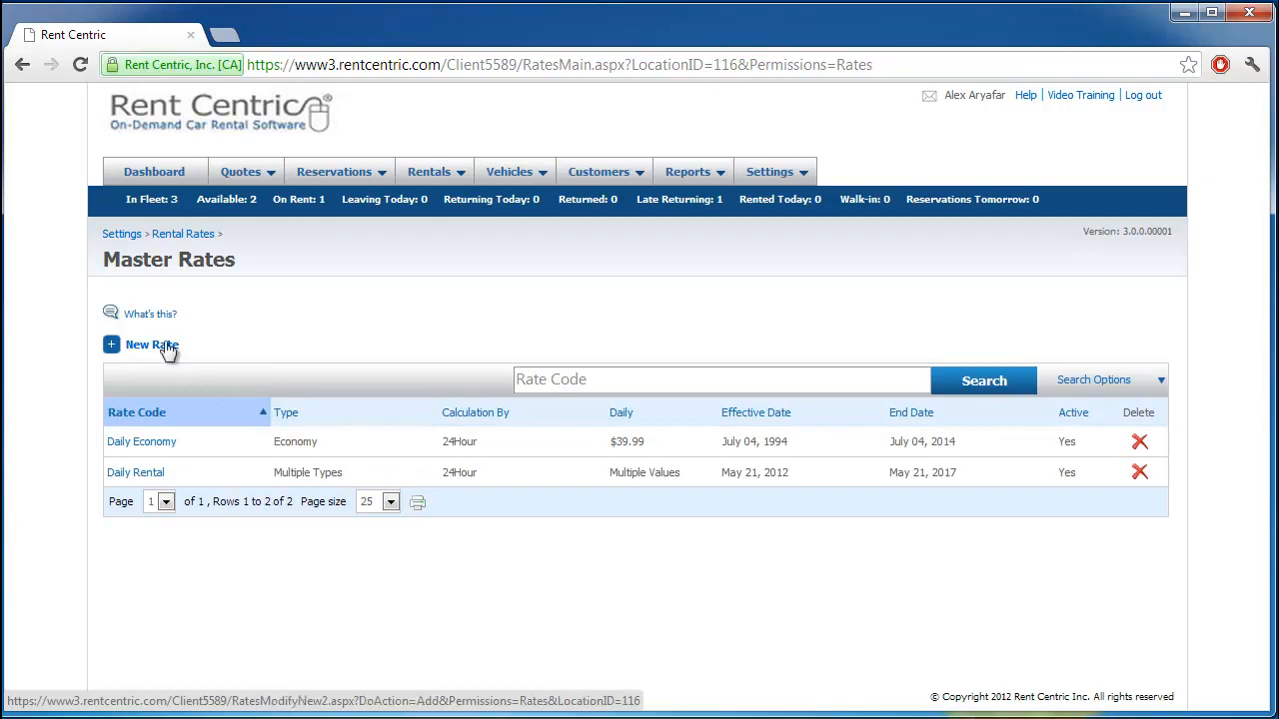
{"action": "left_click", "coordinate": [163, 480]}
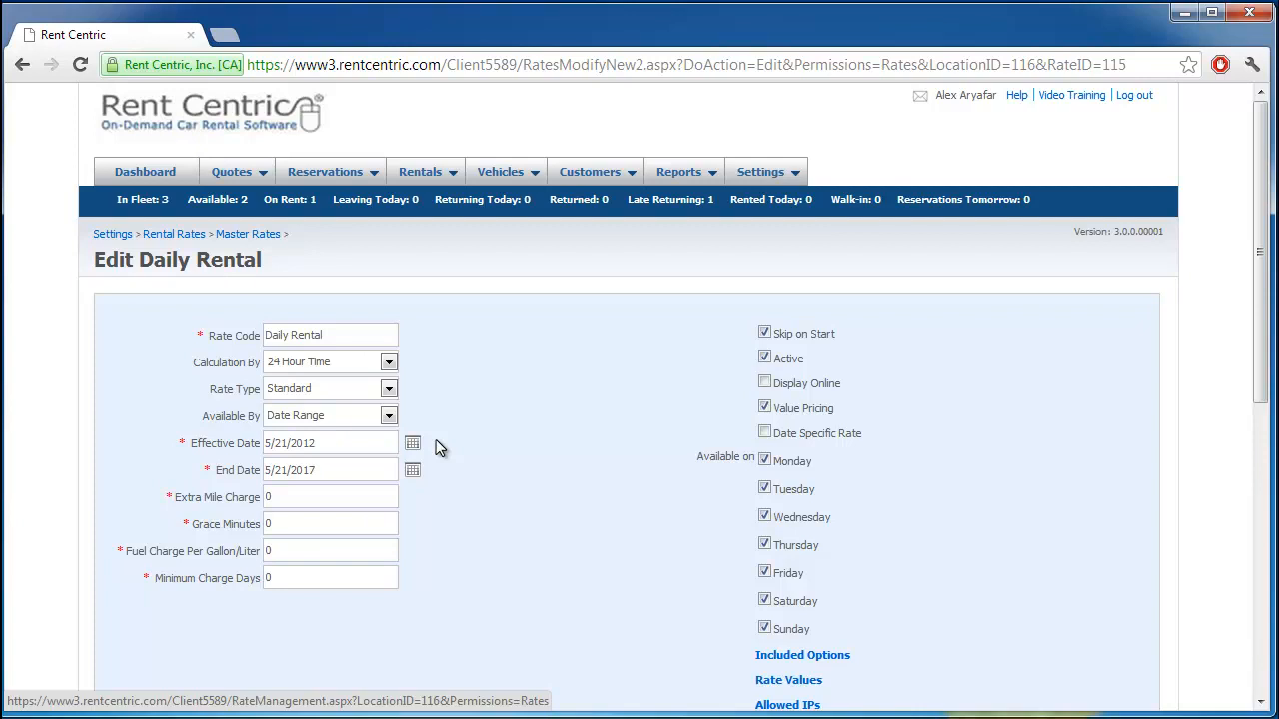
Review the Calculation By choices for the Daily Rental rate and keep 24 Hour Time selected.
{"action": "left_click", "coordinate": [389, 366]}
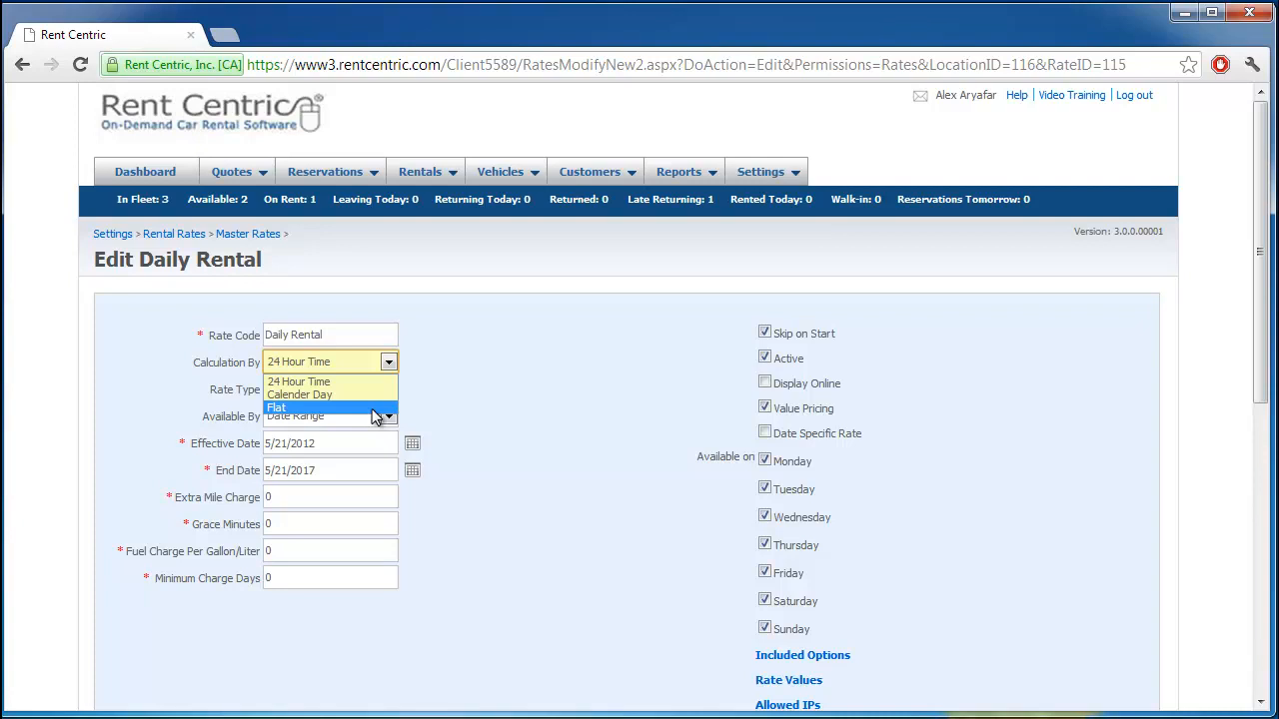
{"action": "left_click", "coordinate": [497, 395]}
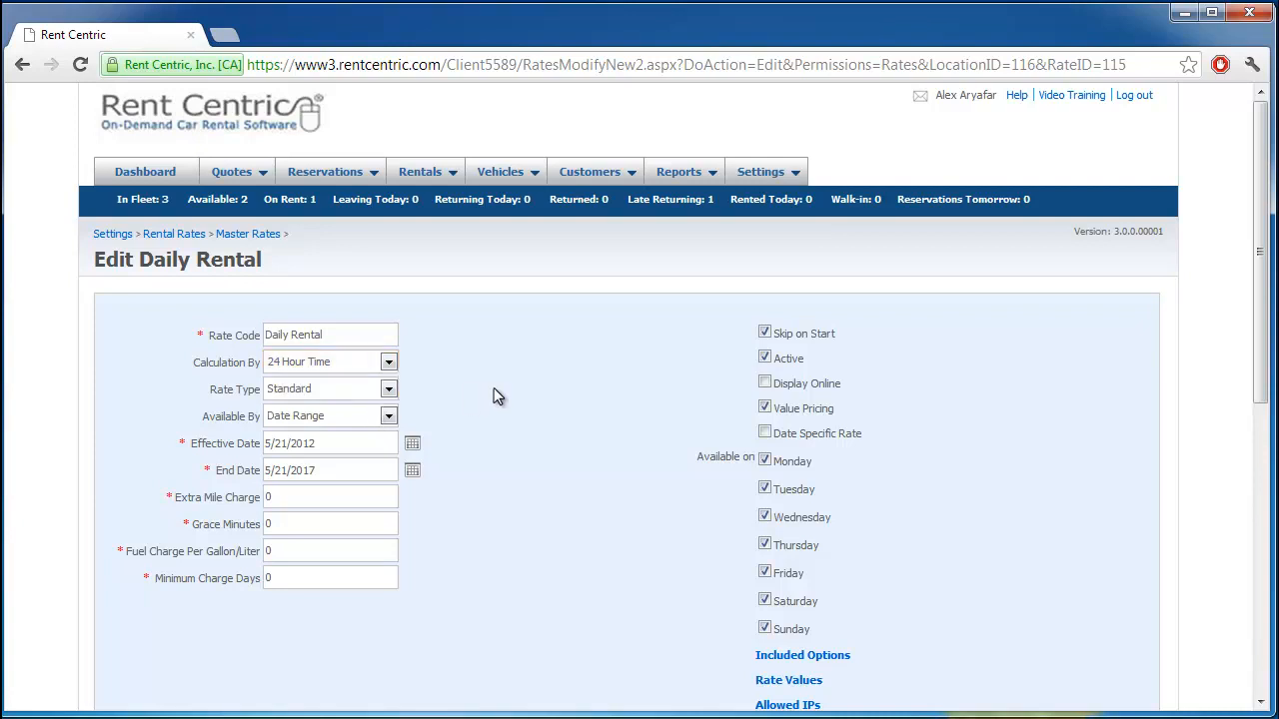
{"action": "left_click", "coordinate": [370, 361]}
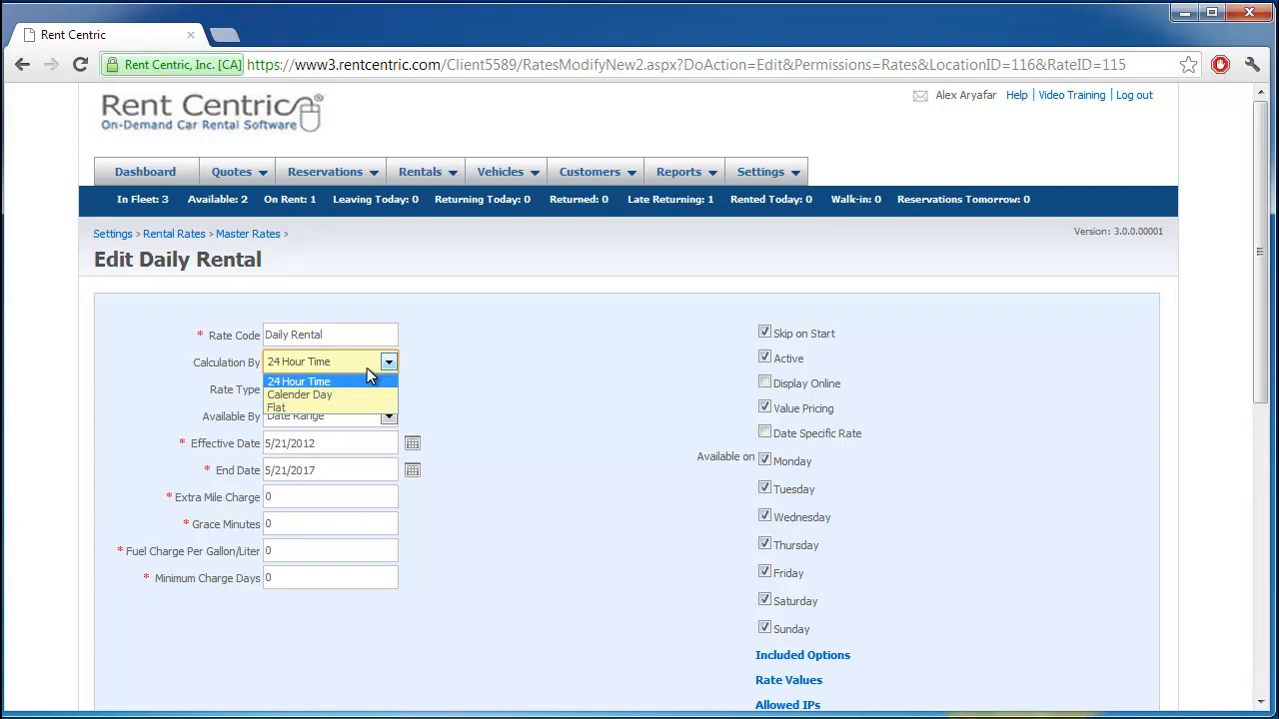
{"action": "left_click", "coordinate": [370, 381]}
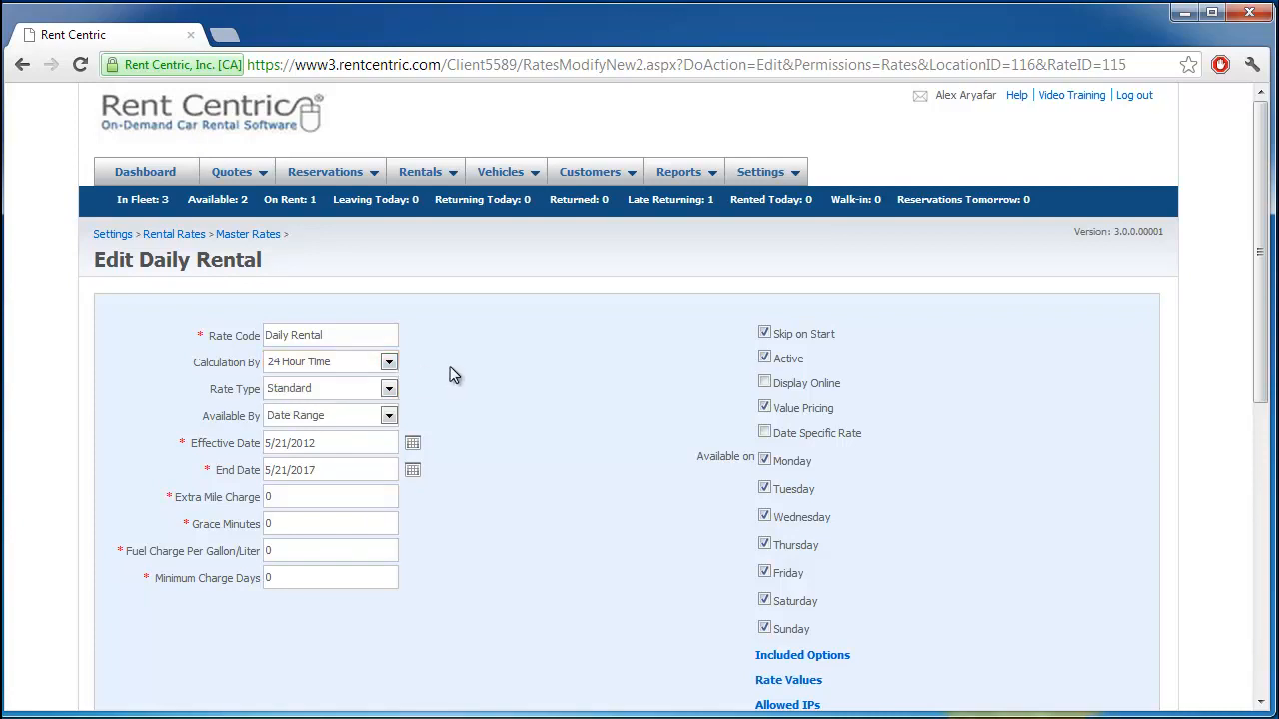
Review the available rate types and set the Daily Rental rate's type to Weekend.
{"action": "left_click", "coordinate": [345, 400]}
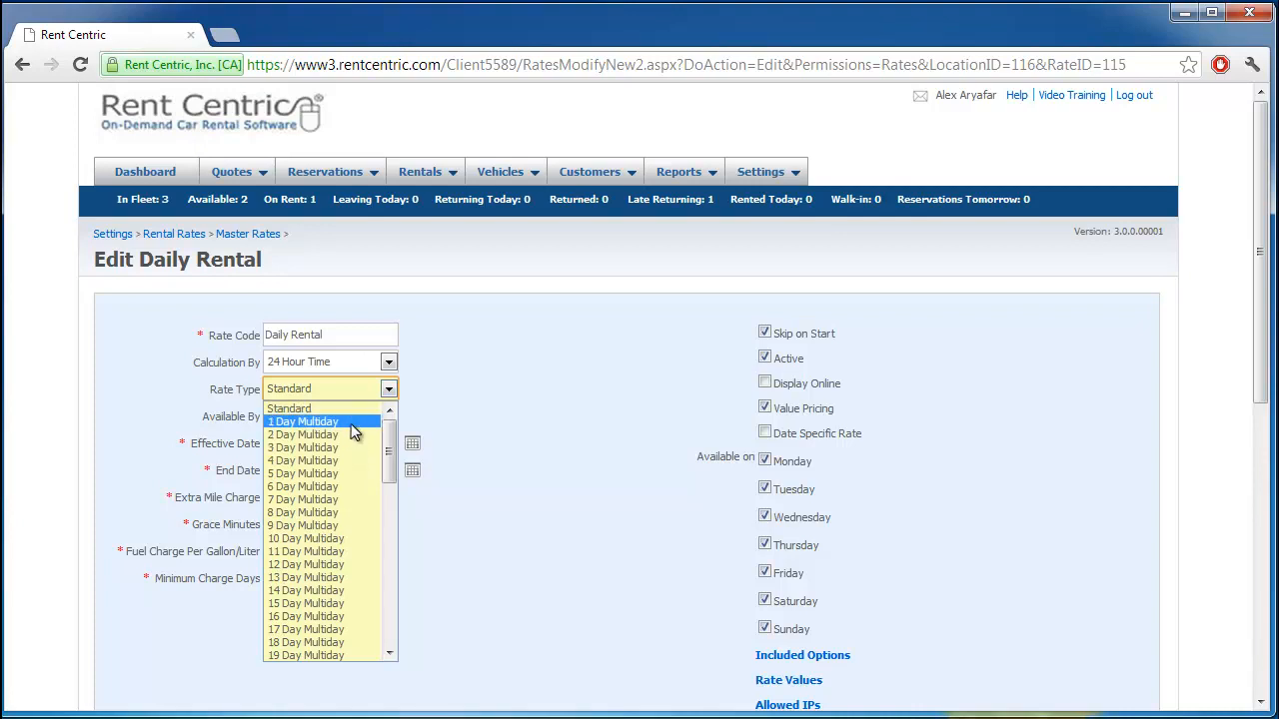
{"action": "scroll", "coordinate": [338, 590], "scroll_direction": "down", "scroll_amount": 2}
{"action": "scroll", "coordinate": [338, 589], "scroll_direction": "down", "scroll_amount": 2}
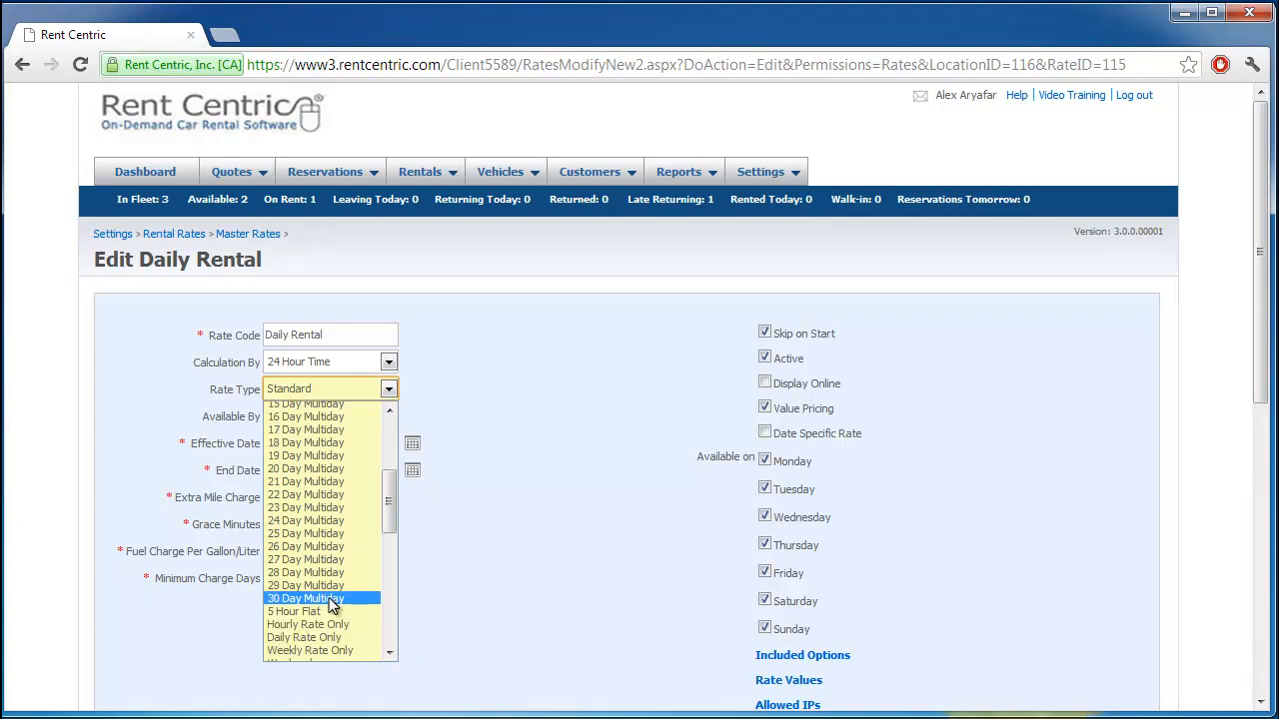
{"action": "scroll", "coordinate": [332, 602], "scroll_direction": "up", "scroll_amount": 5}
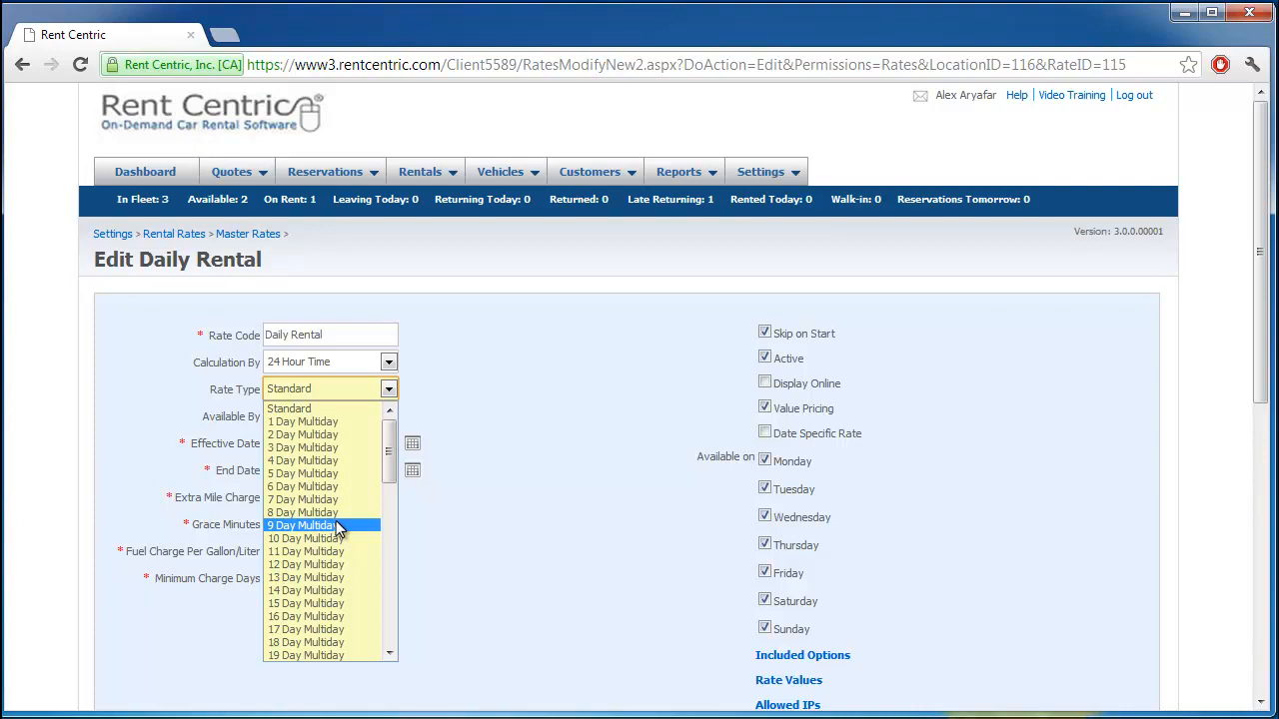
{"action": "scroll", "coordinate": [337, 523], "scroll_direction": "down", "scroll_amount": 3}
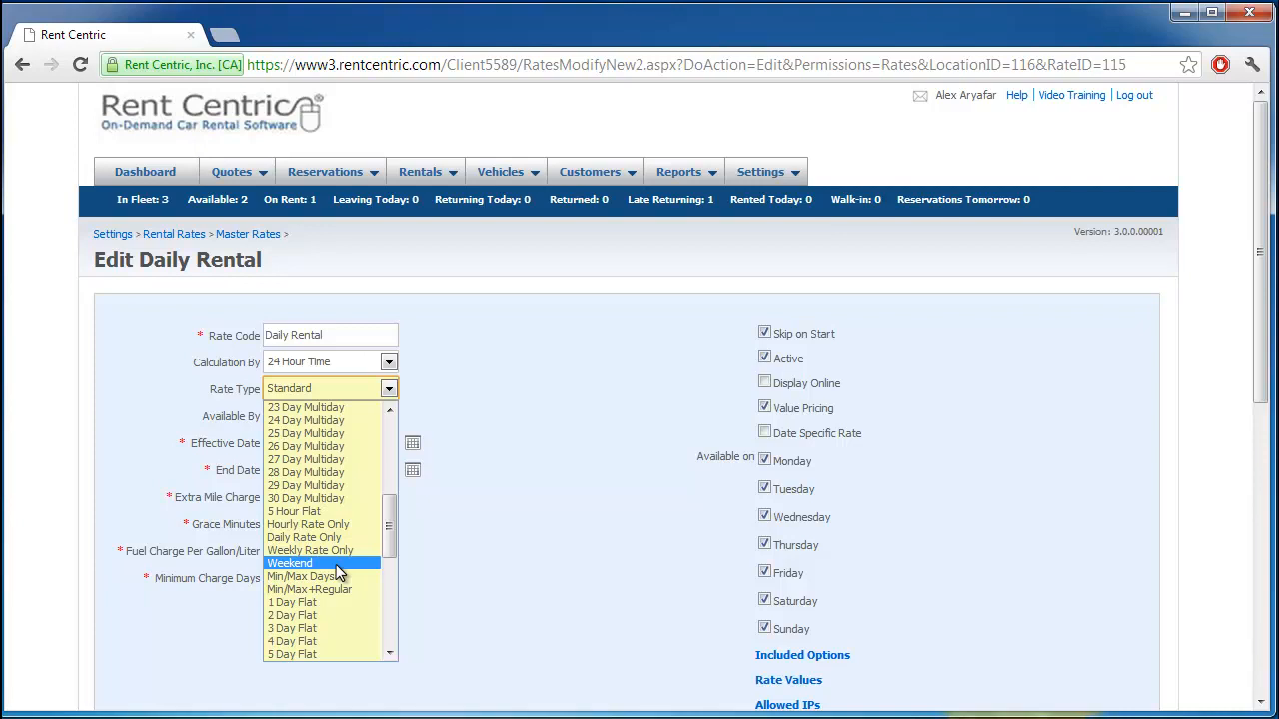
{"action": "left_click", "coordinate": [336, 564]}
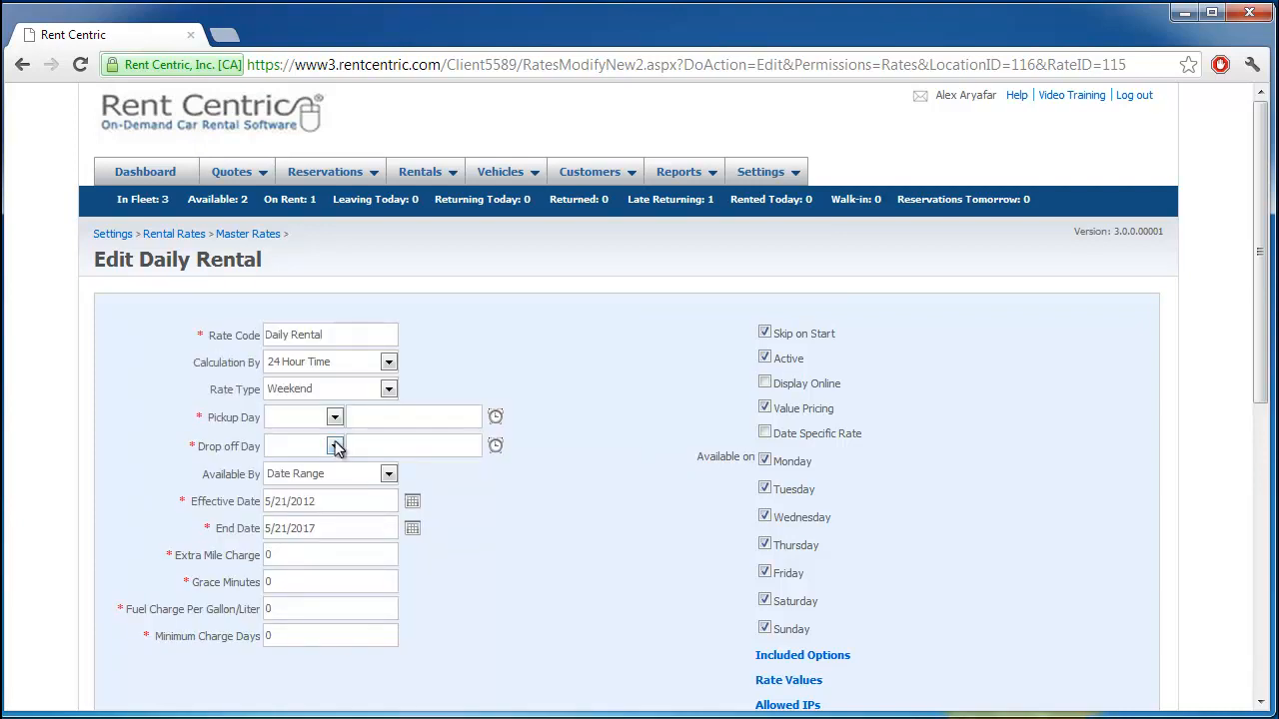
Set the weekend rate's pickup to Friday at 9:00 AM and its drop off to Monday at 8:00 PM.
{"action": "left_click", "coordinate": [335, 419]}
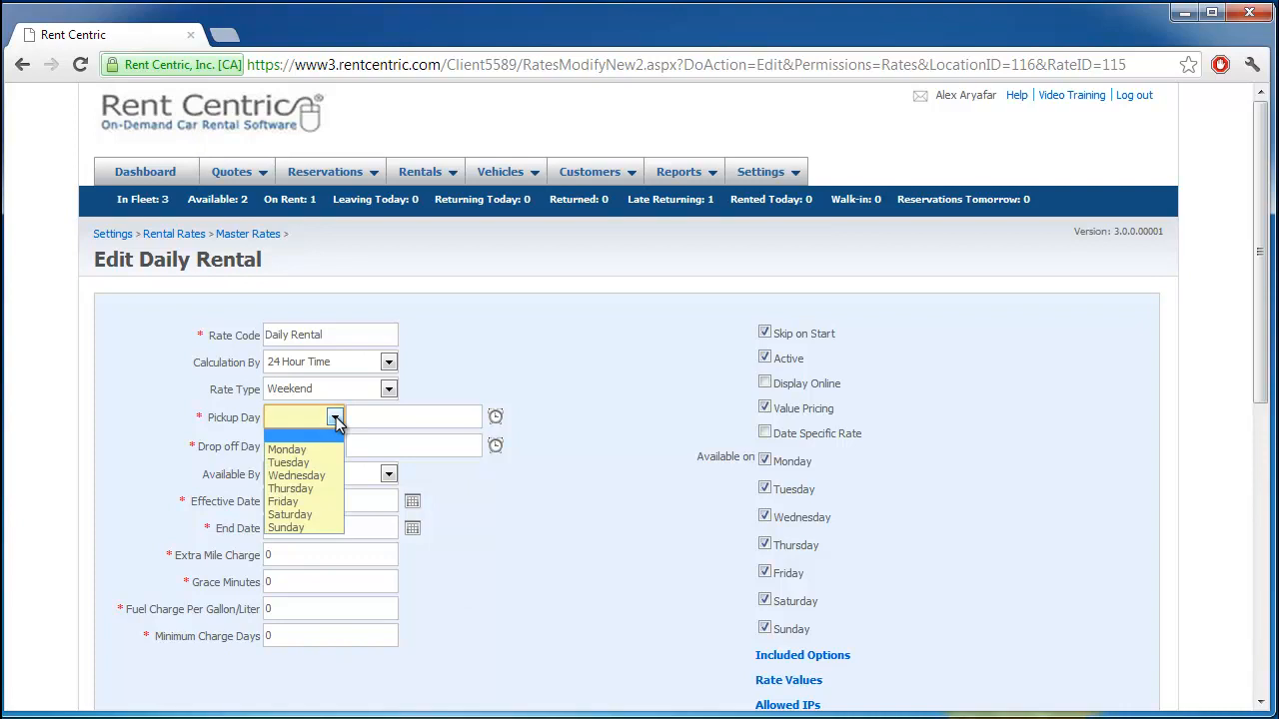
{"action": "left_click", "coordinate": [322, 502]}
{"action": "left_click", "coordinate": [495, 417]}
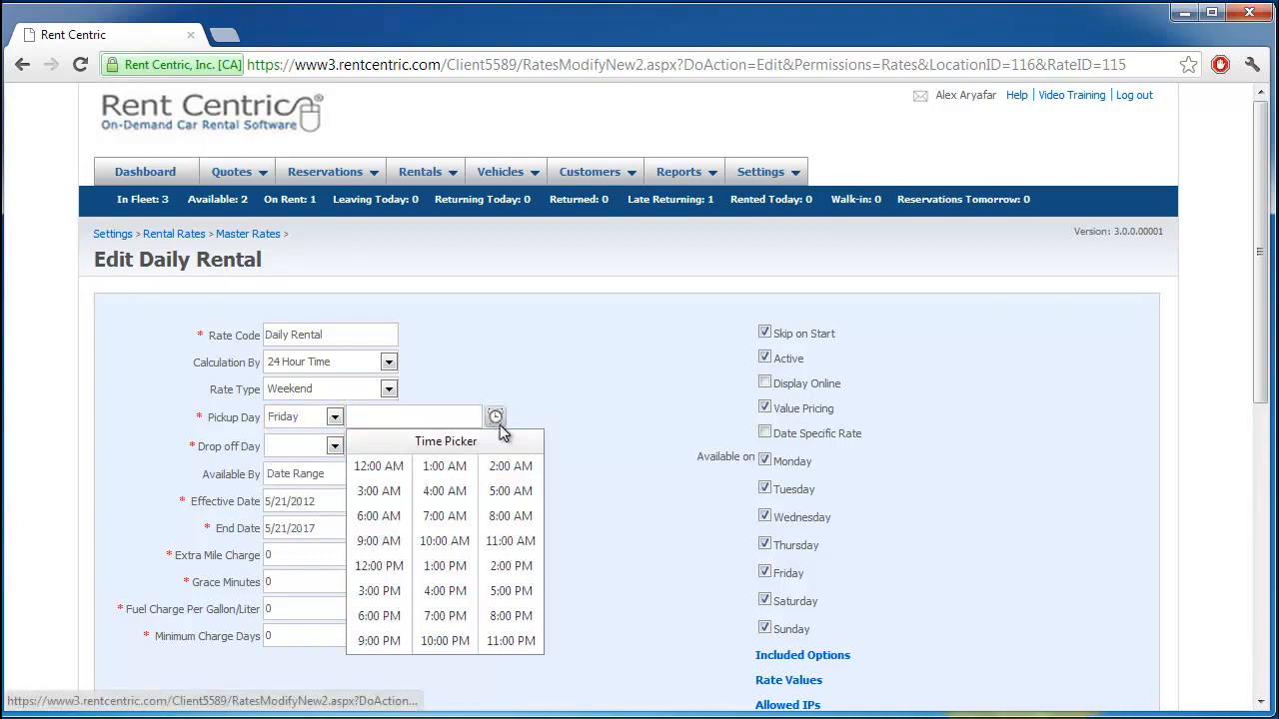
{"action": "left_click", "coordinate": [378, 545]}
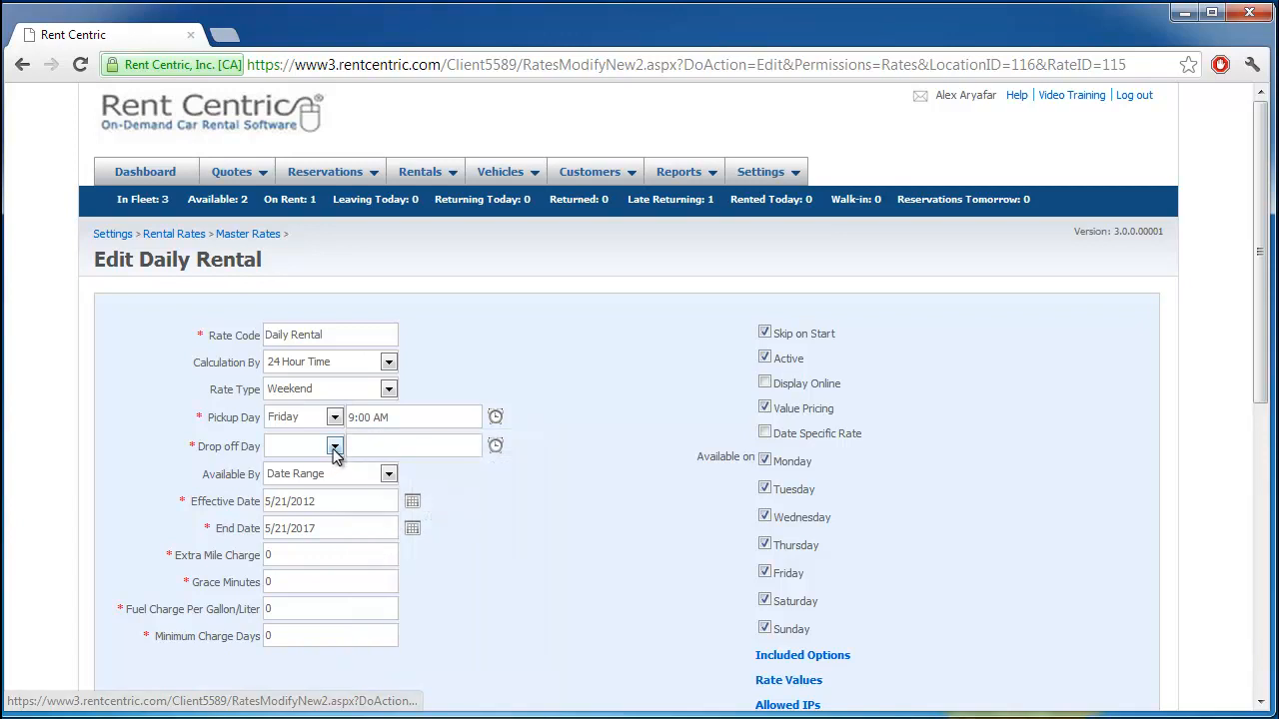
{"action": "left_click", "coordinate": [334, 445]}
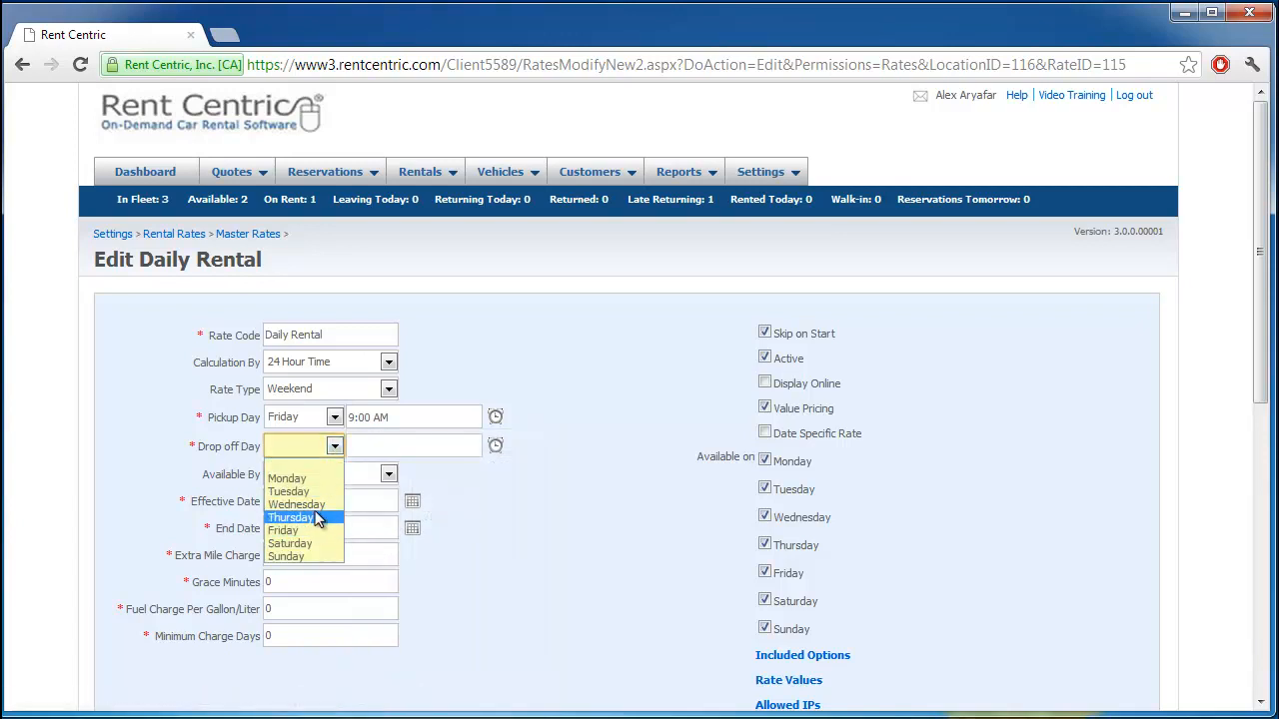
{"action": "left_click", "coordinate": [318, 480]}
{"action": "left_click", "coordinate": [495, 446]}
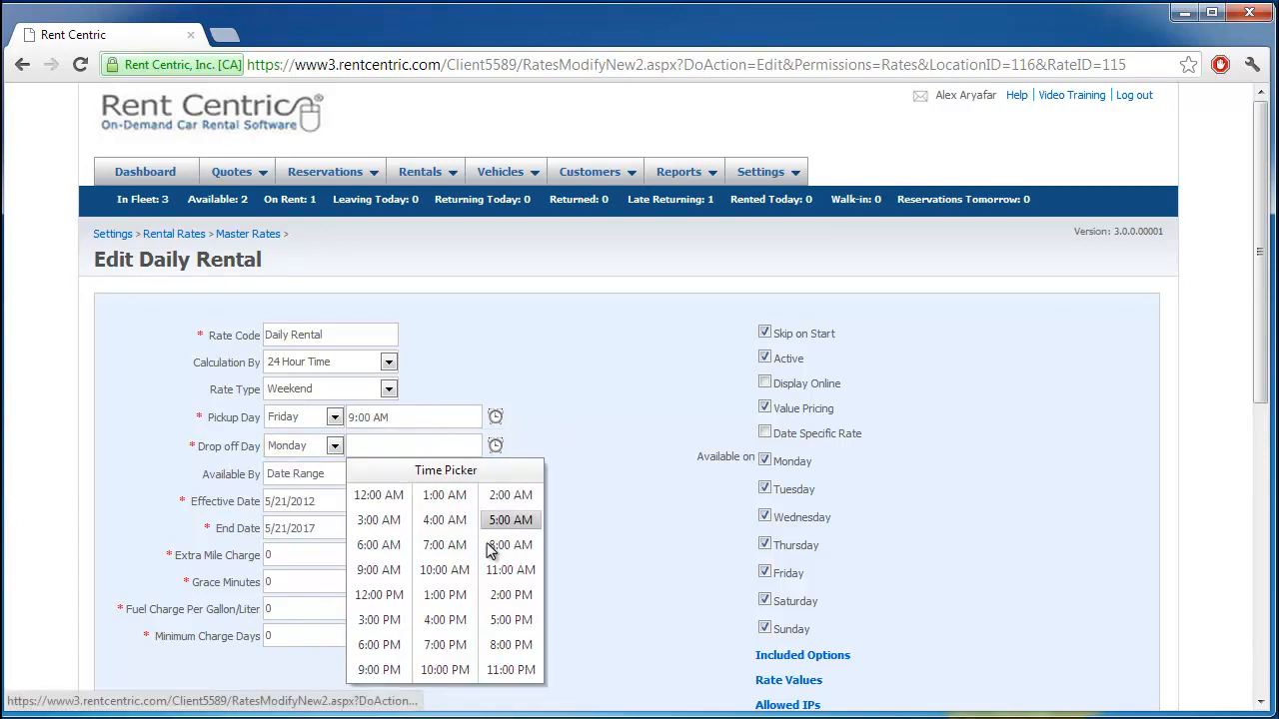
{"action": "left_click", "coordinate": [499, 645]}
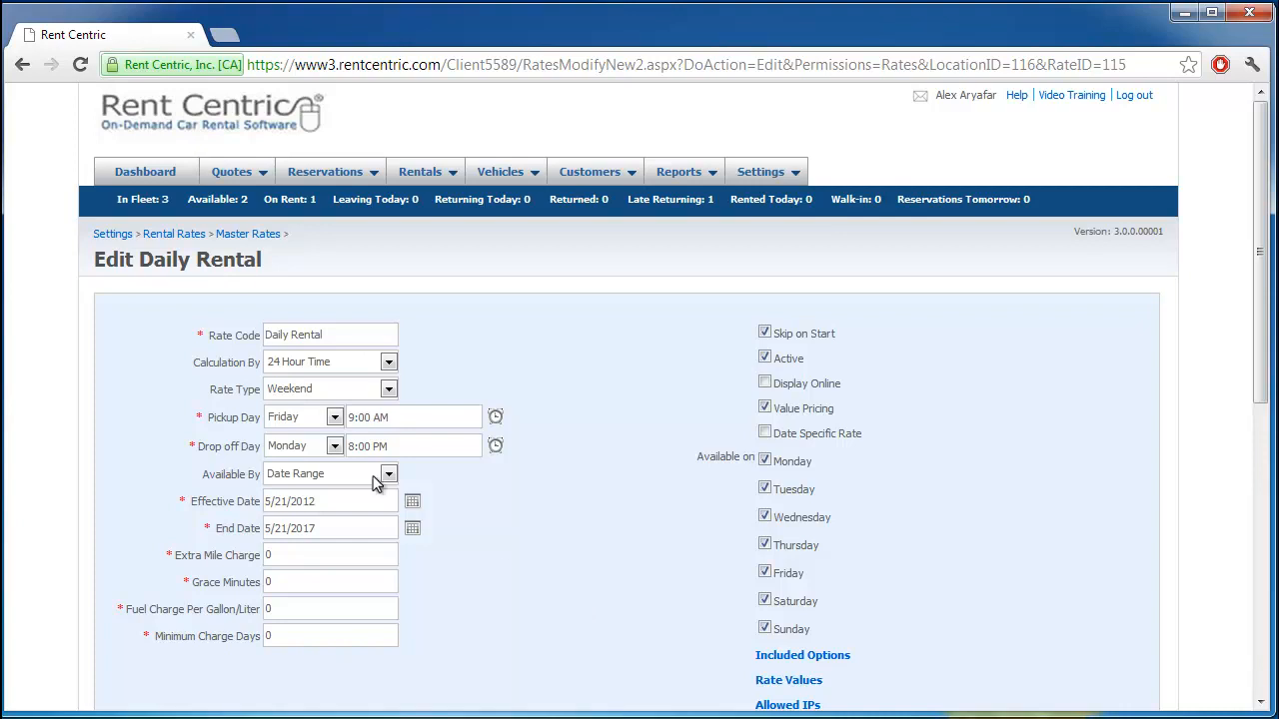
Change the rate type to Min/Max Days and look through the multiday types without choosing one.
{"action": "left_click", "coordinate": [377, 389]}
{"action": "scroll", "coordinate": [363, 550], "scroll_direction": "down", "scroll_amount": 3}
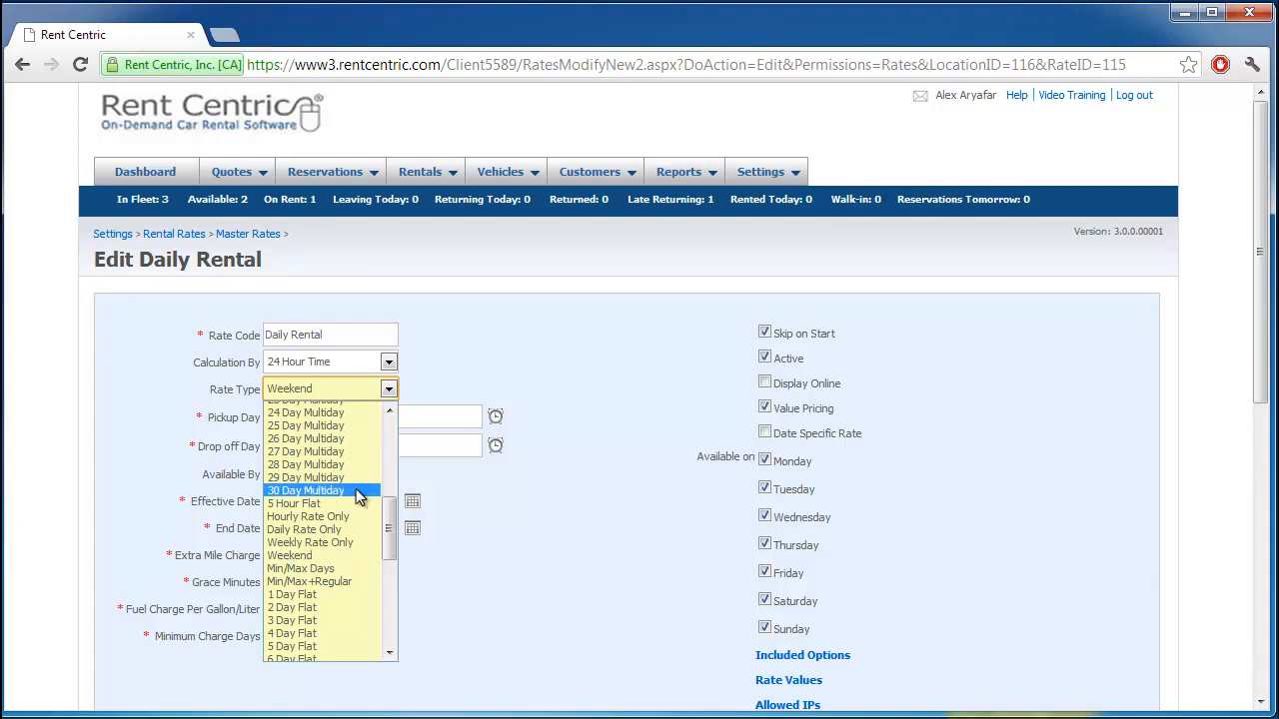
{"action": "left_click", "coordinate": [342, 569]}
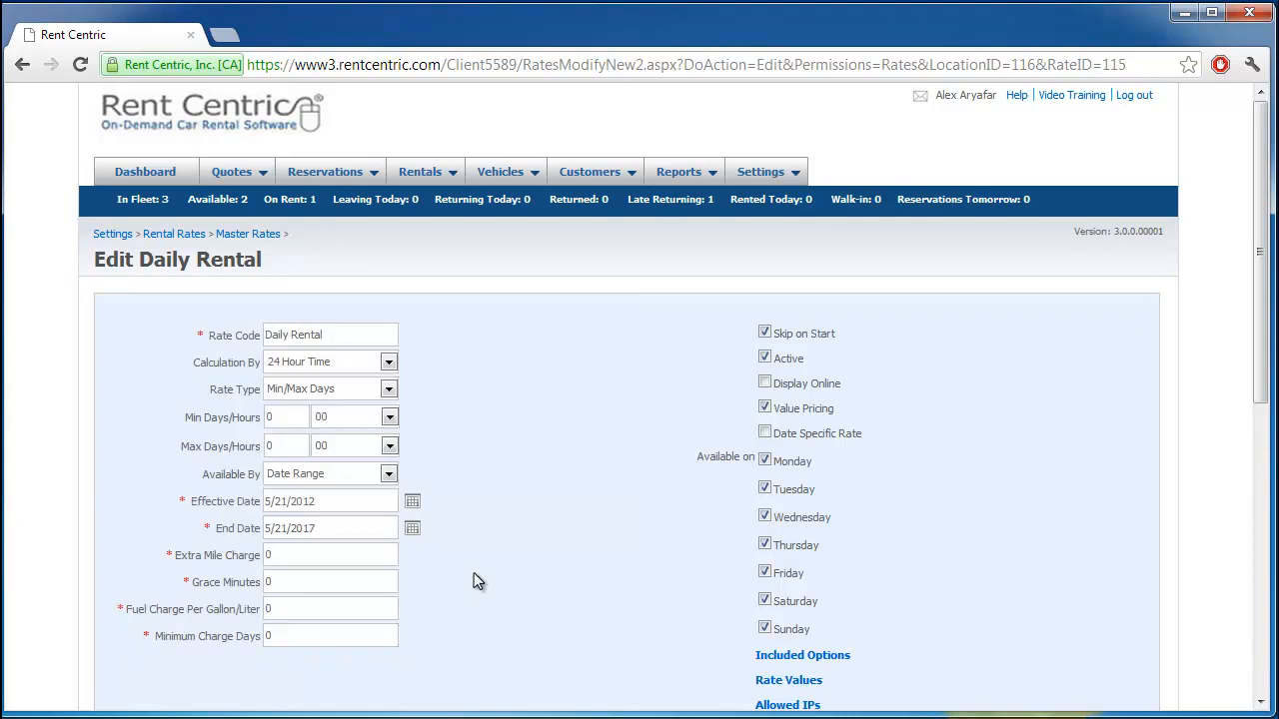
{"action": "left_click", "coordinate": [385, 391]}
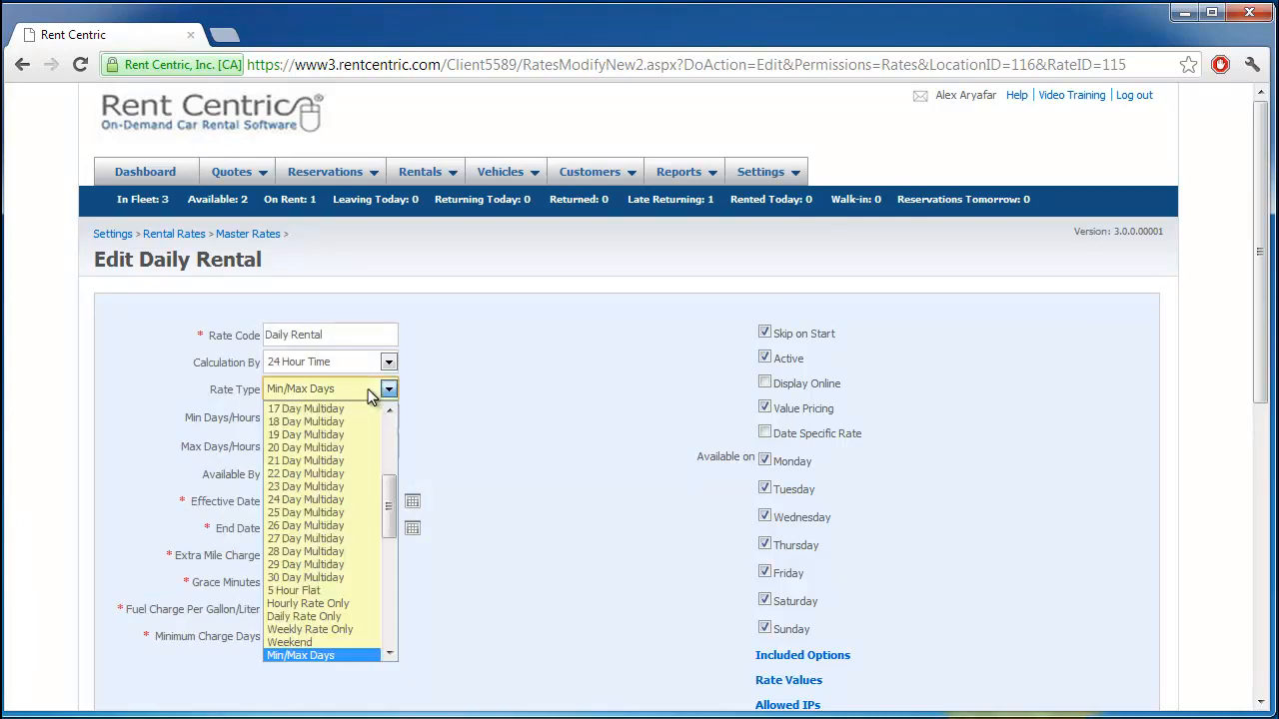
{"action": "left_click_drag", "start_coordinate": [395, 518], "coordinate": [394, 488]}
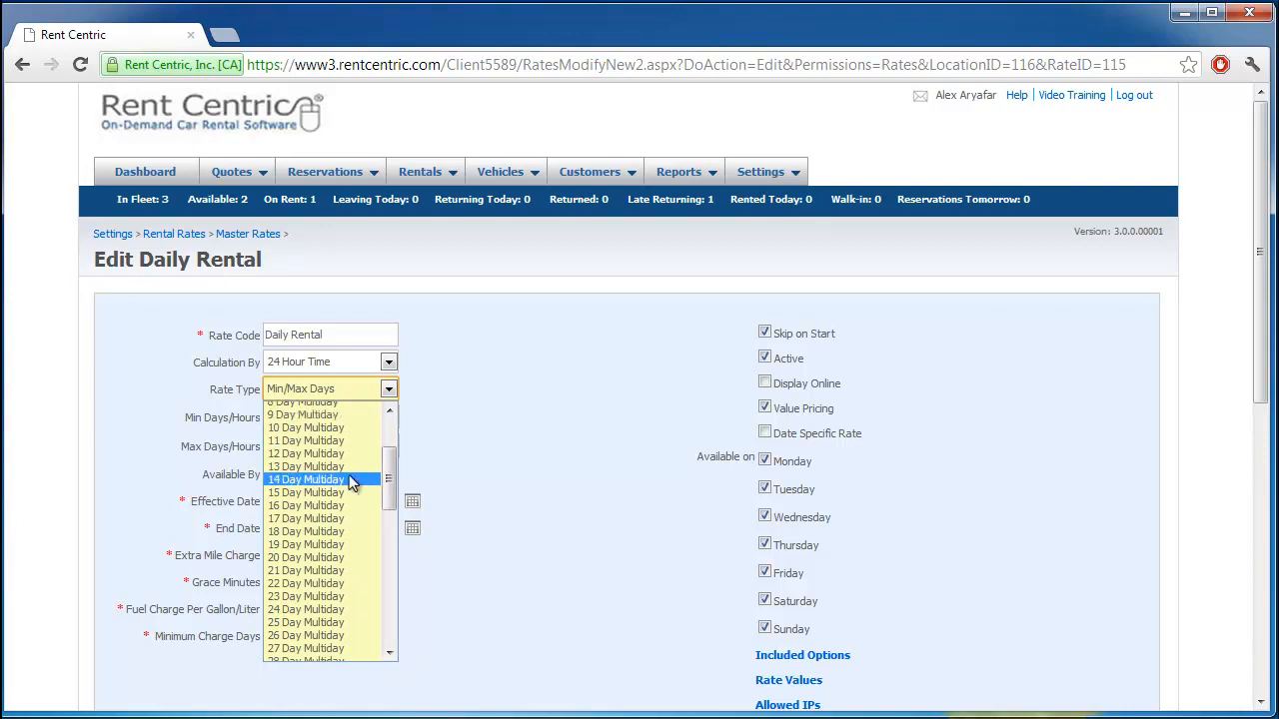
{"action": "left_click", "coordinate": [463, 476]}
Set the rate's maximum to 15 days and its minimum to 9 days.
{"action": "left_click", "coordinate": [285, 449]}
{"action": "type", "text": "15"}
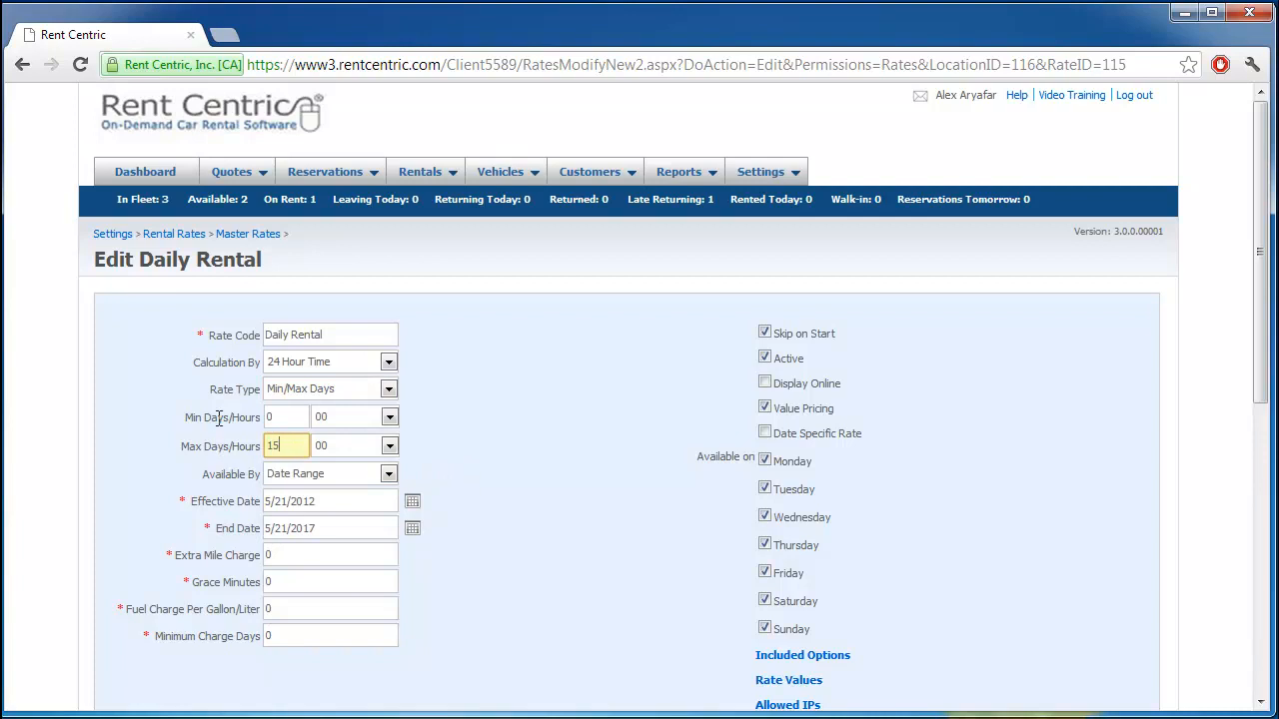
{"action": "left_click", "coordinate": [288, 416]}
{"action": "type", "text": "9"}
{"action": "left_click", "coordinate": [492, 454]}
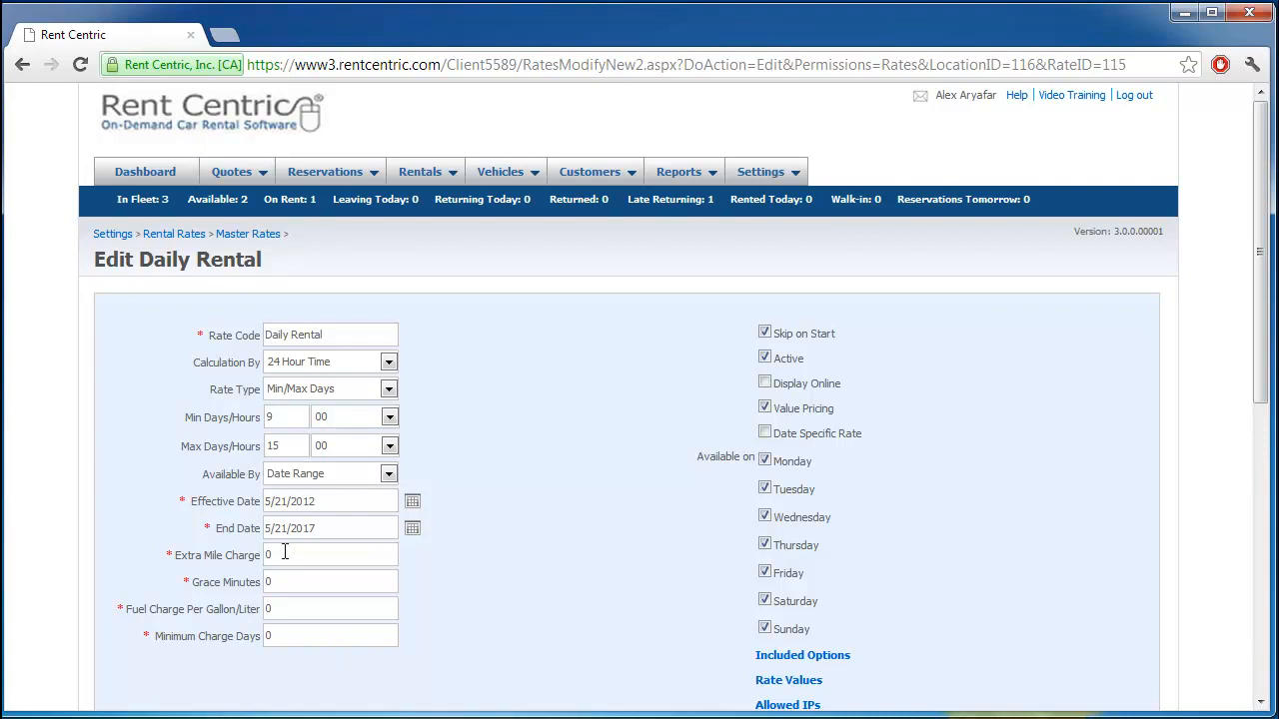
Review the Min/Max+Regular and day flat rate types, and set the rate type to Hourly Blocks.
{"action": "left_click", "coordinate": [354, 390]}
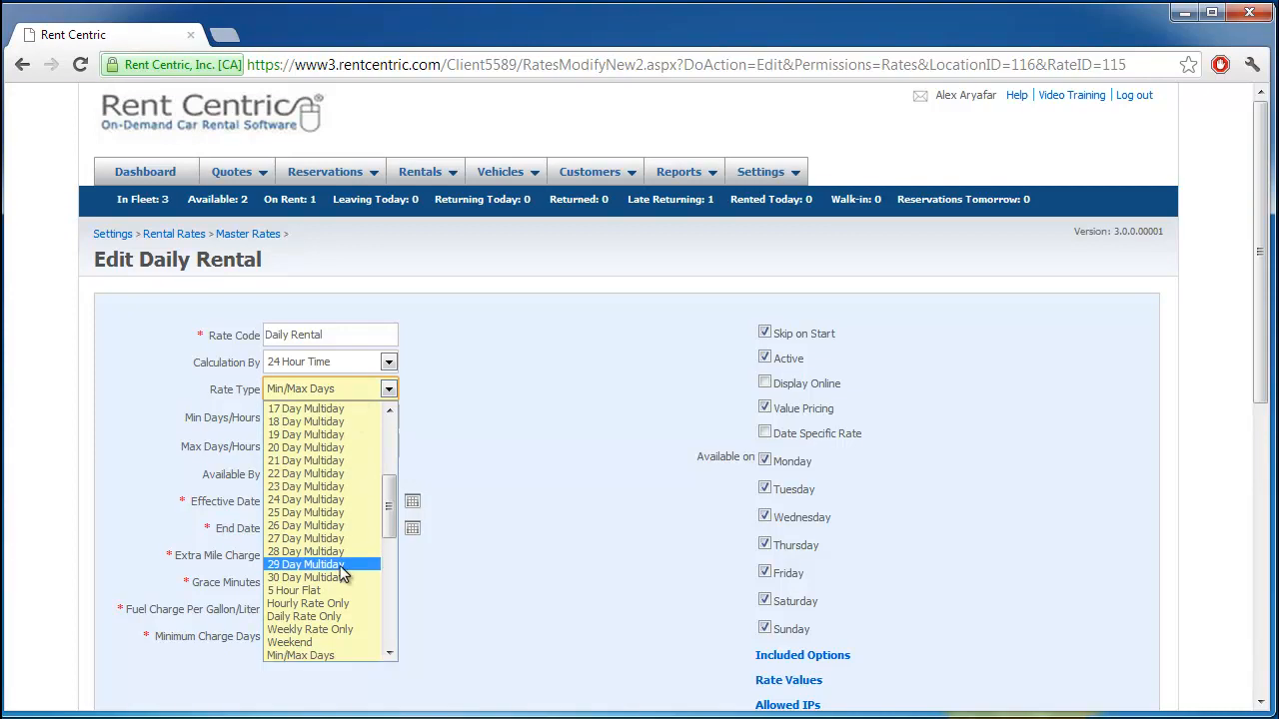
{"action": "scroll", "coordinate": [340, 566], "scroll_direction": "down", "scroll_amount": 1}
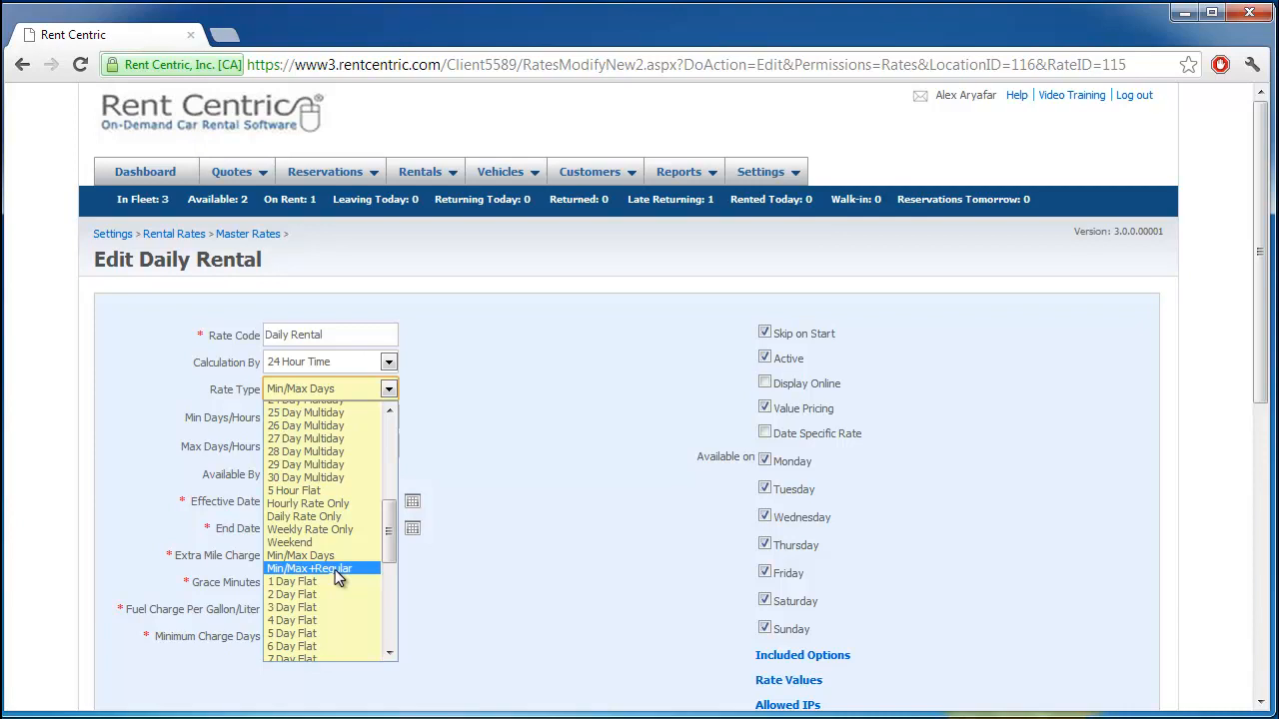
{"action": "scroll", "coordinate": [334, 569], "scroll_direction": "down", "scroll_amount": 3}
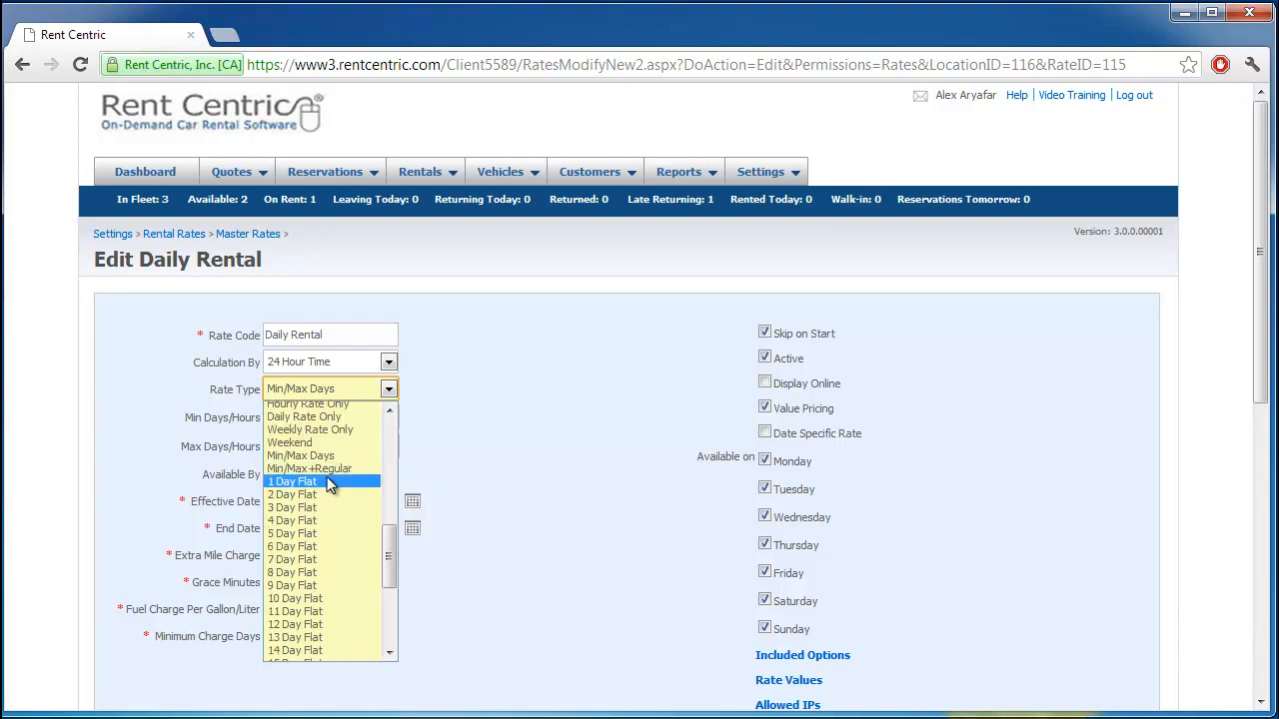
{"action": "scroll", "coordinate": [325, 611], "scroll_direction": "down", "scroll_amount": 6}
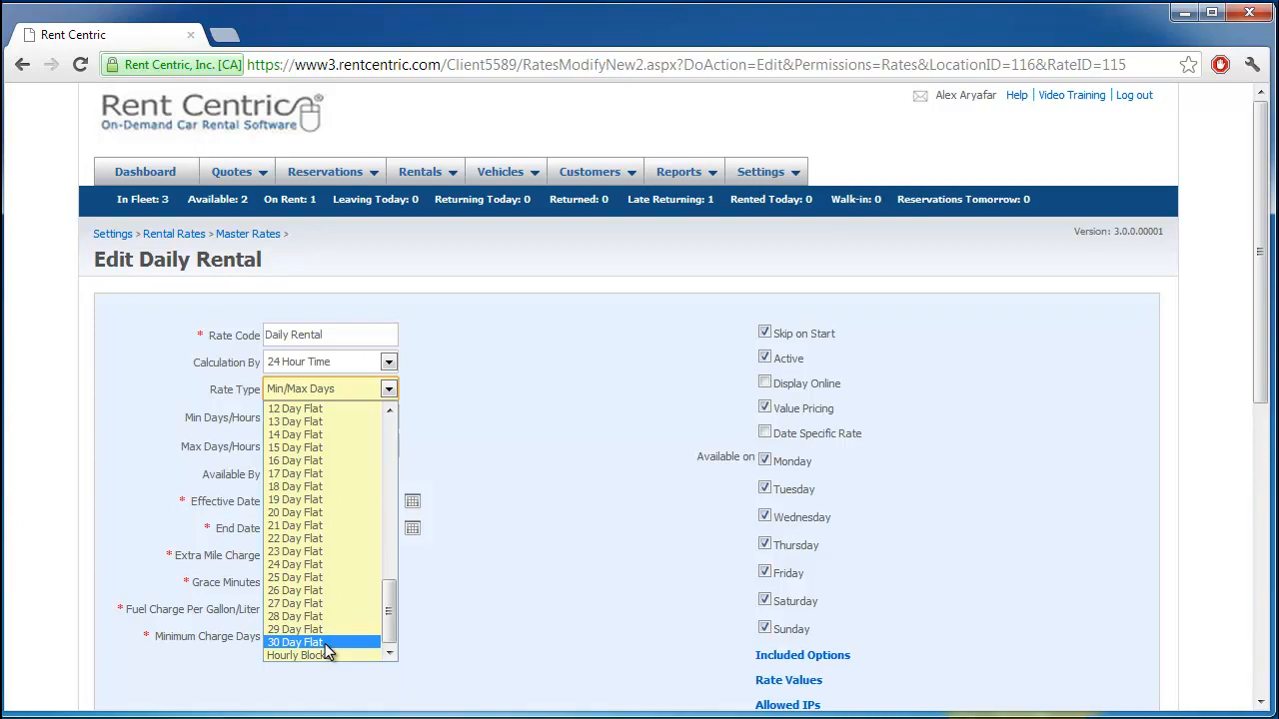
{"action": "left_click", "coordinate": [327, 656]}
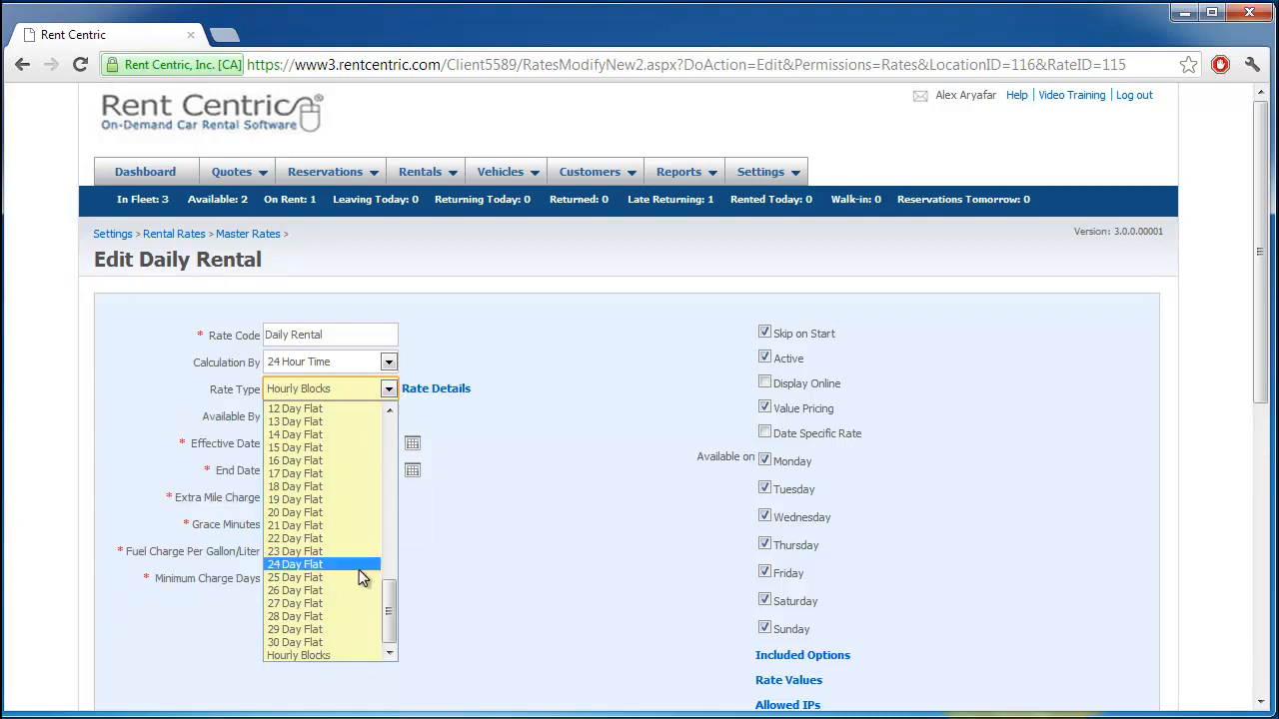
{"action": "left_click", "coordinate": [351, 654]}
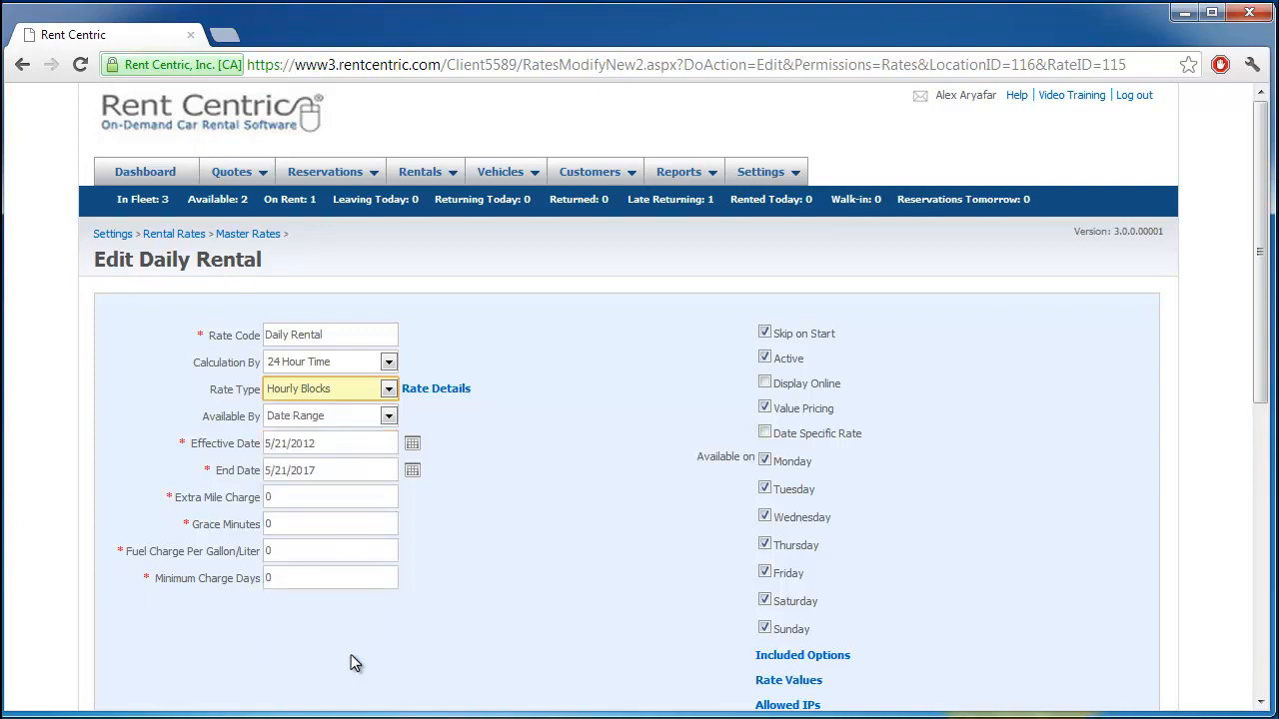
Set the Daily Rental rate's type back to Standard.
{"action": "left_click", "coordinate": [390, 394]}
{"action": "left_click_drag", "start_coordinate": [389, 591], "coordinate": [400, 428]}
{"action": "left_click", "coordinate": [359, 411]}
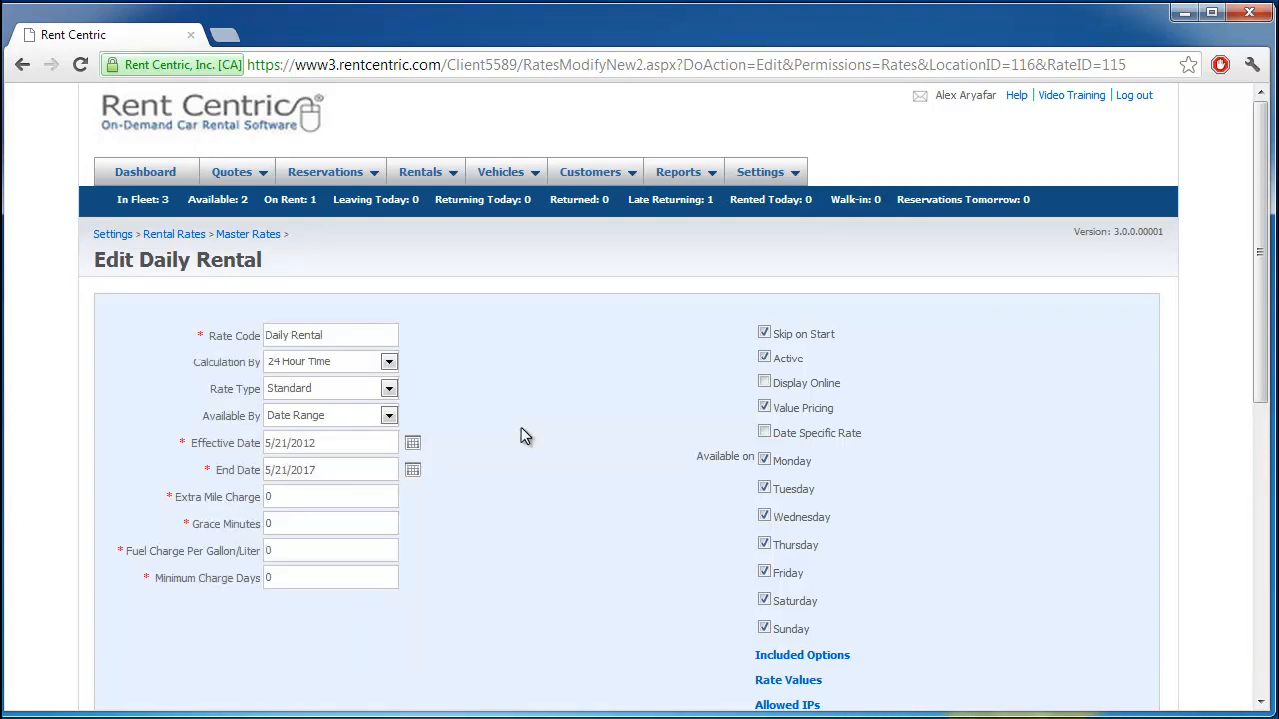
Keep the Daily Rental rate available by Date Range and set its effective date to 8/7/2012.
{"action": "left_click", "coordinate": [388, 417]}
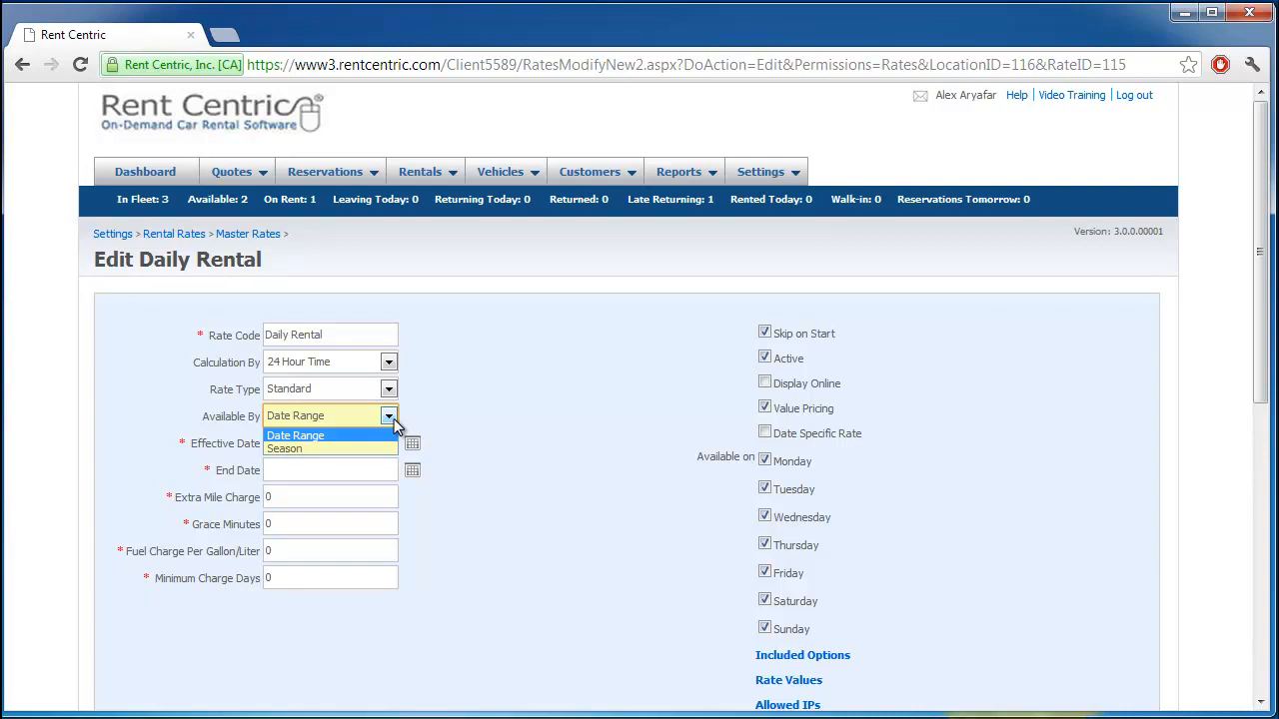
{"action": "left_click", "coordinate": [389, 416]}
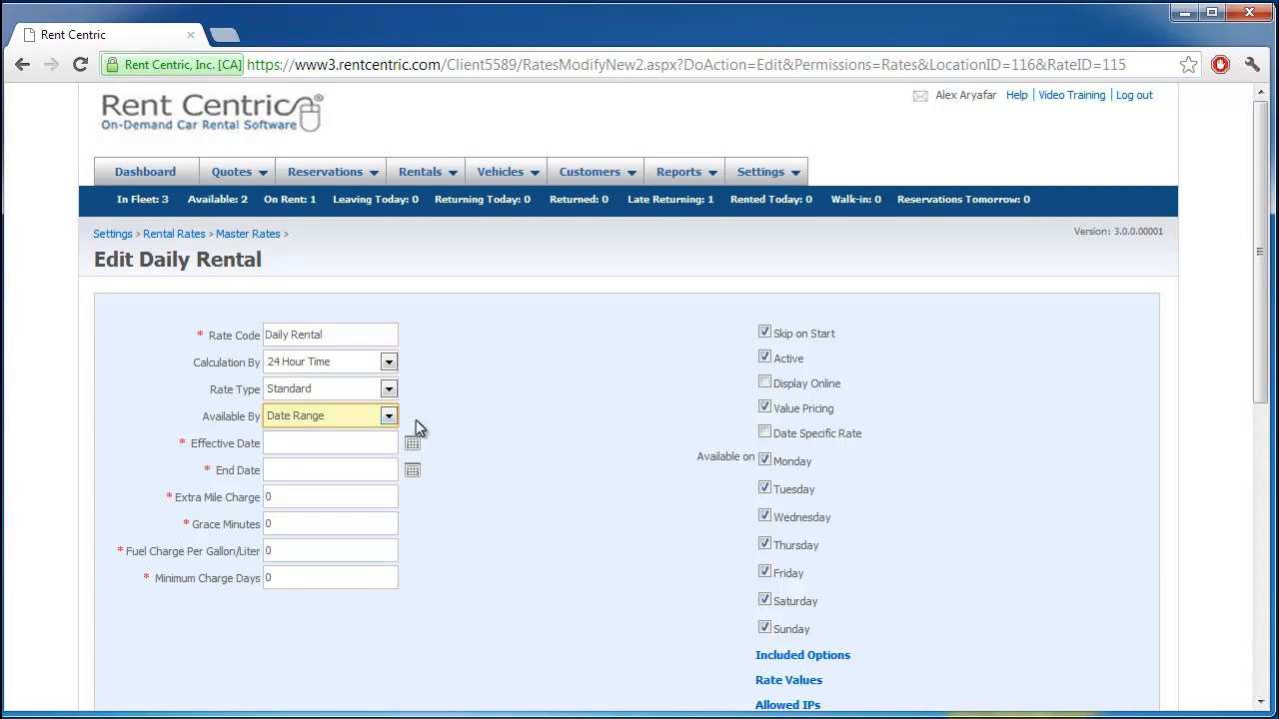
{"action": "left_click", "coordinate": [412, 444]}
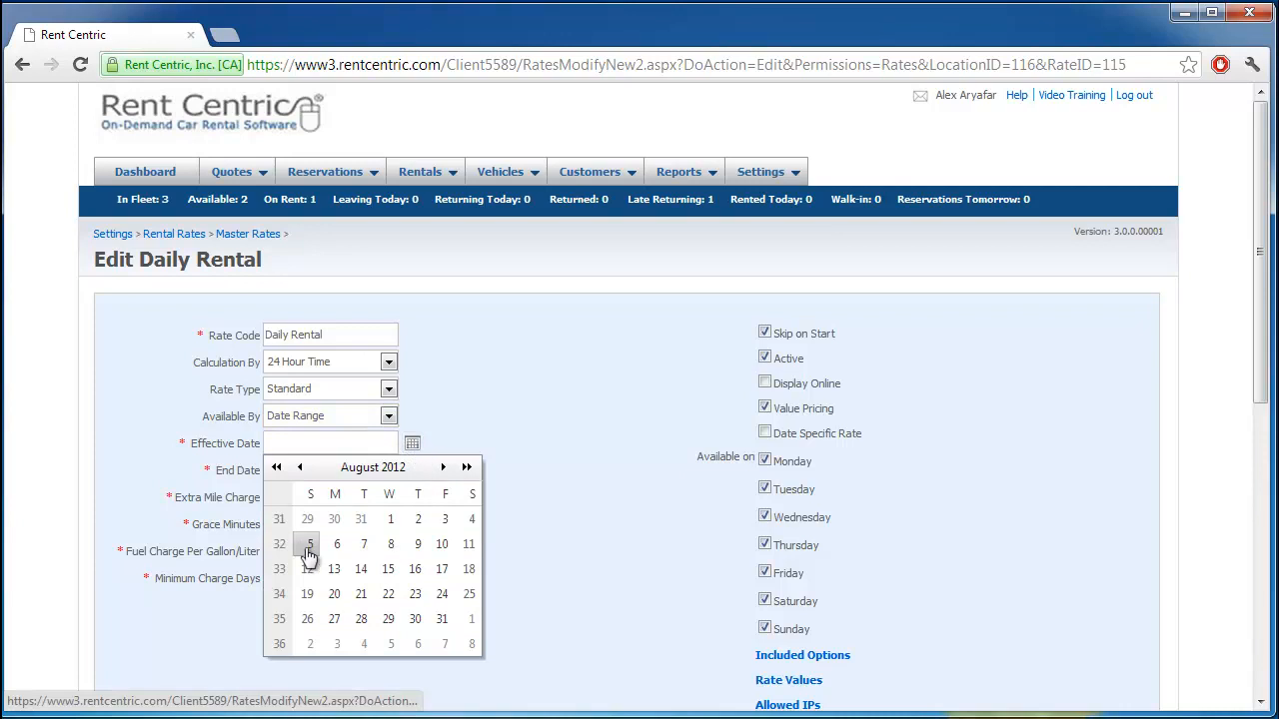
{"action": "left_click", "coordinate": [363, 543]}
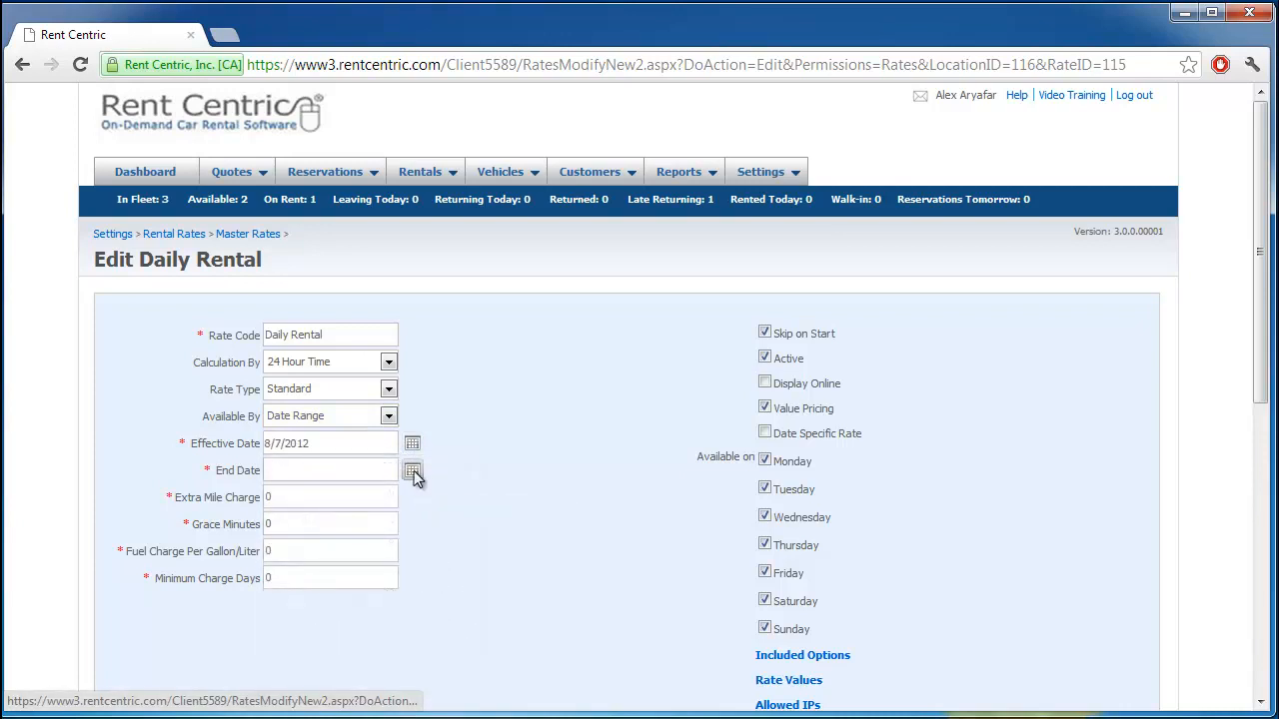
Set the Daily Rental rate's end date to 11/16/2017.
{"action": "left_click", "coordinate": [413, 471]}
{"action": "left_click", "coordinate": [466, 494]}
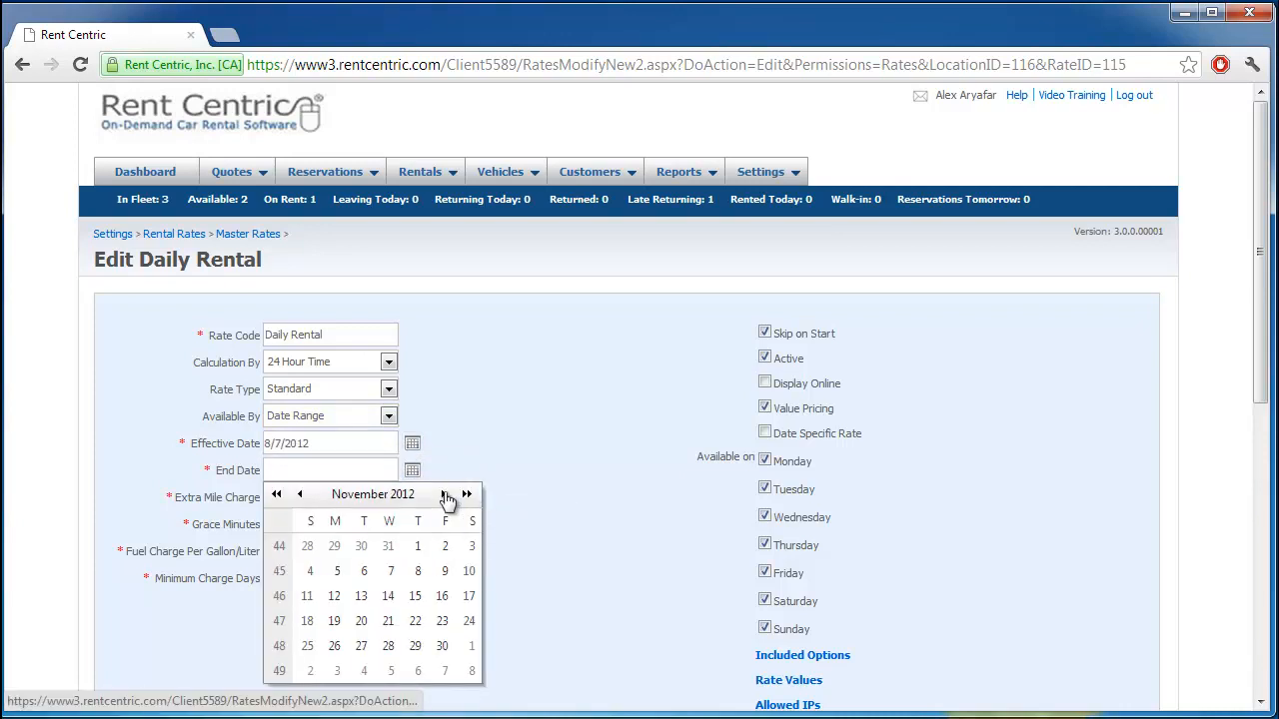
{"action": "left_click", "coordinate": [396, 497]}
{"action": "left_click", "coordinate": [699, 612]}
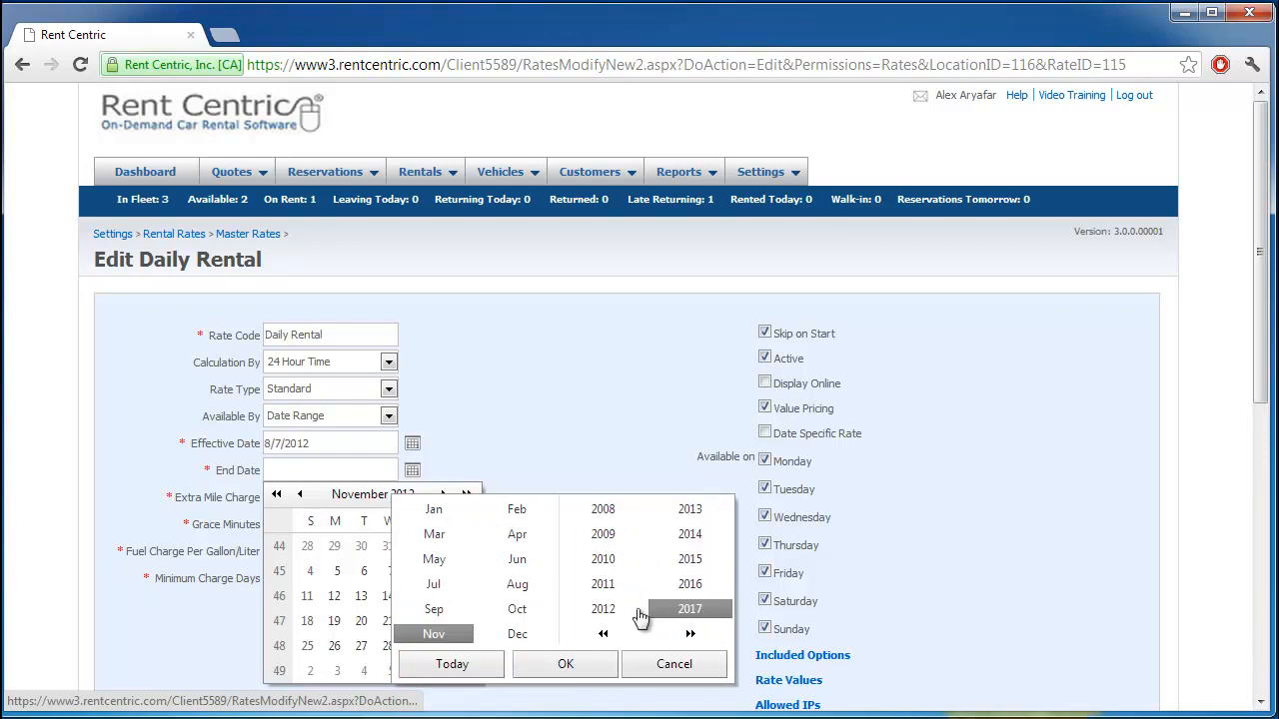
{"action": "left_click", "coordinate": [568, 665]}
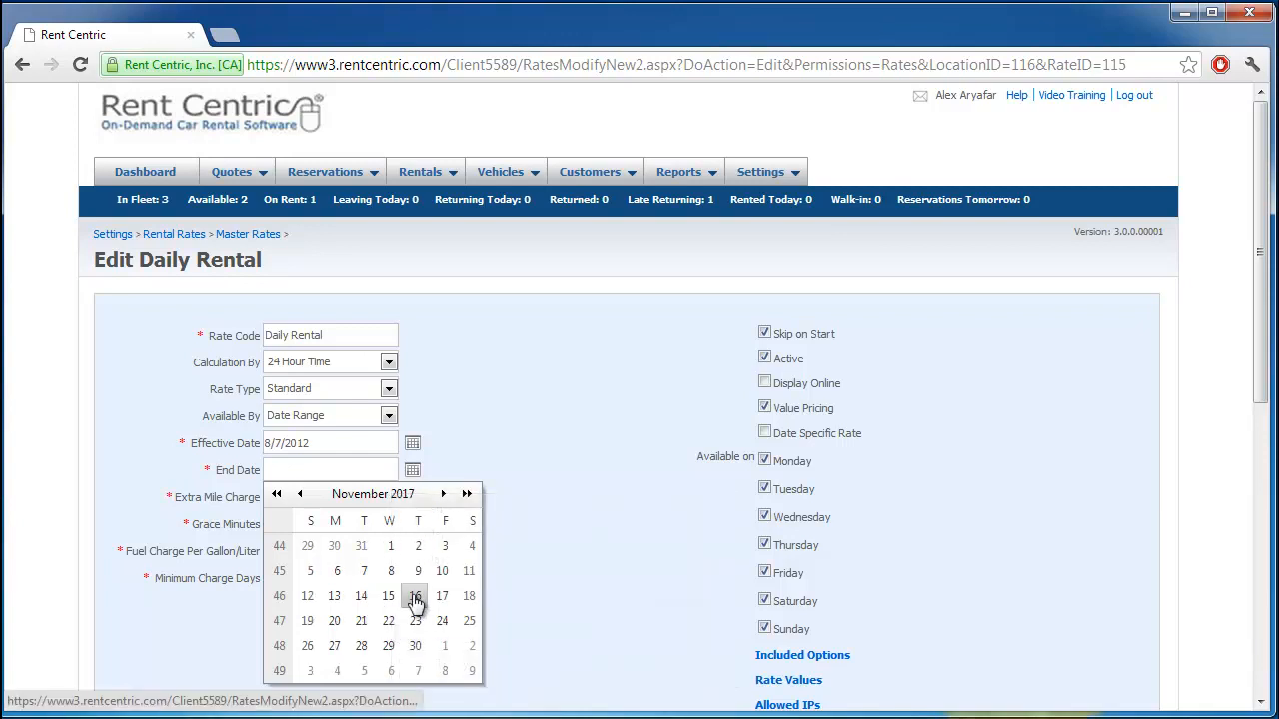
{"action": "left_click", "coordinate": [413, 598]}
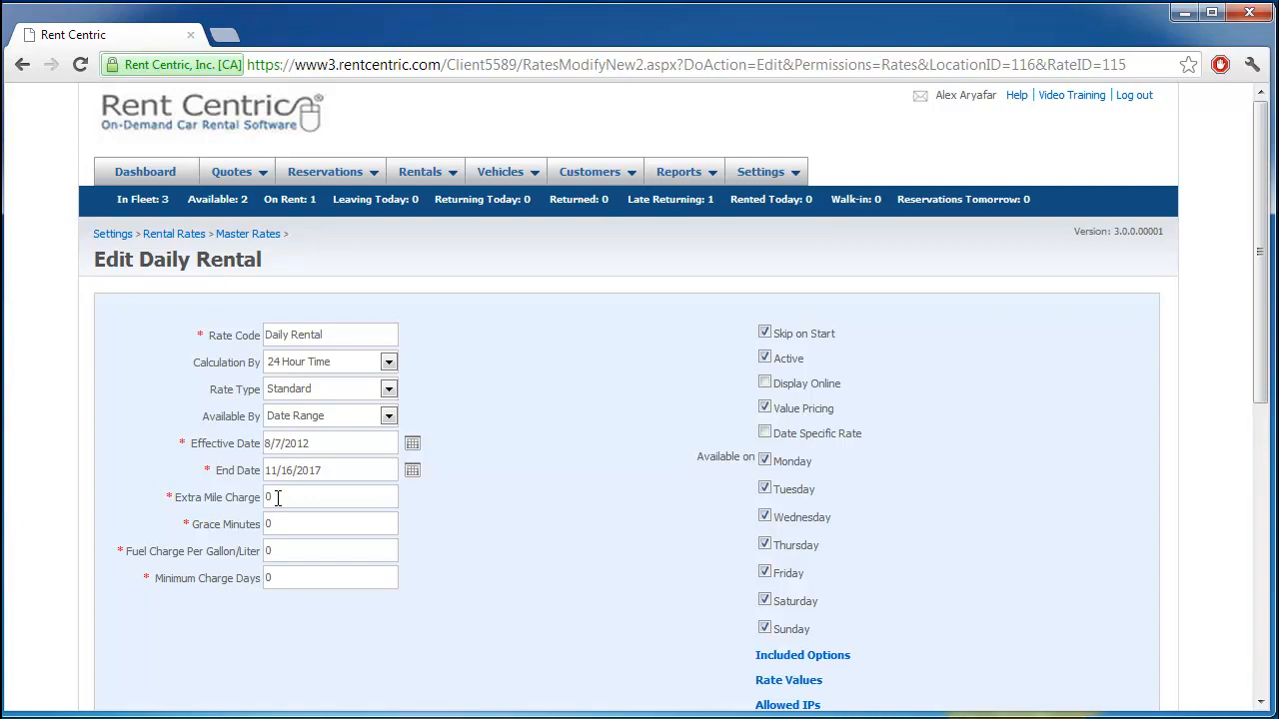
Set the rate's grace minutes to 60 and its fuel charge per gallon/liter to 5.
{"action": "left_click", "coordinate": [267, 525]}
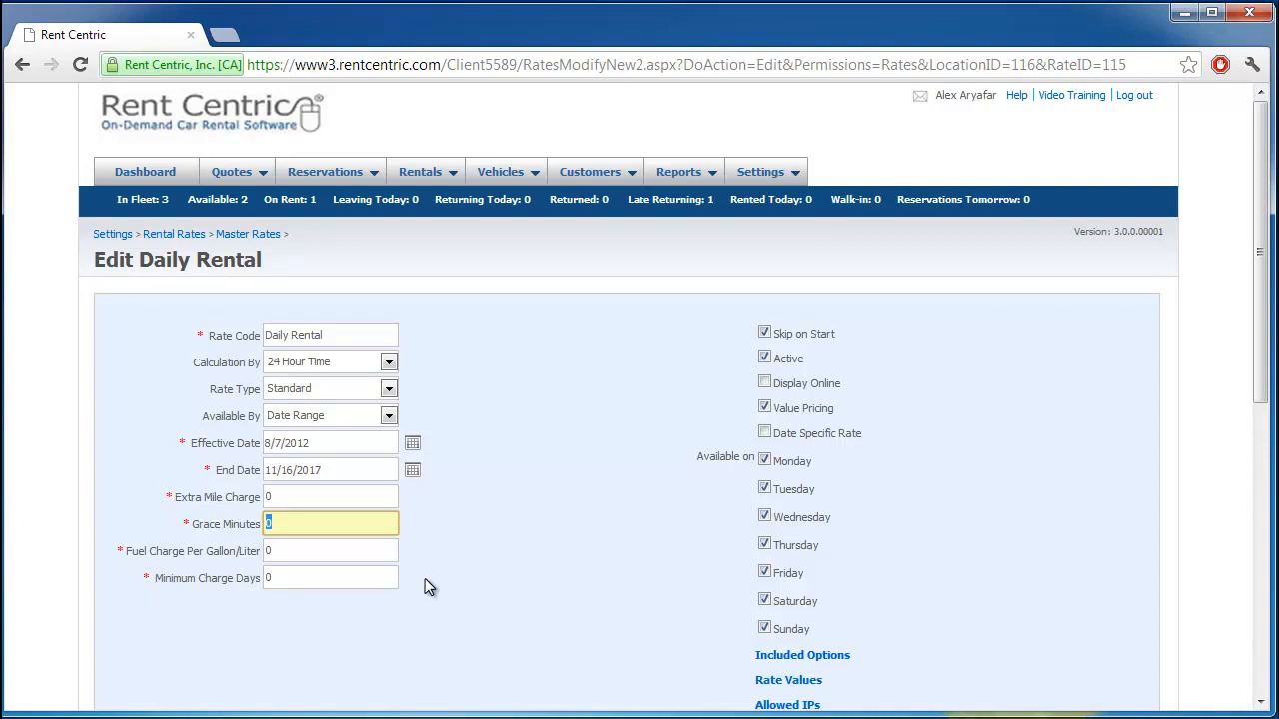
{"action": "type", "text": "60"}
{"action": "left_click", "coordinate": [292, 551]}
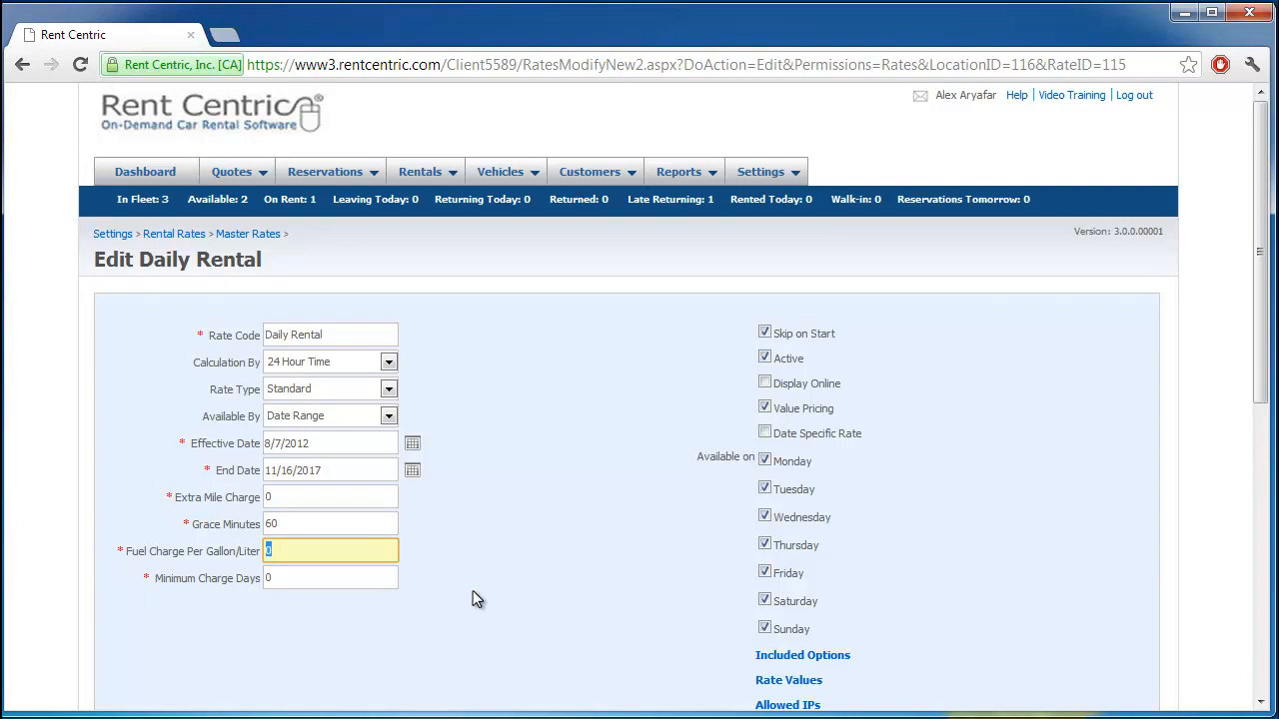
{"action": "type", "text": "5"}
{"action": "left_click", "coordinate": [306, 579]}
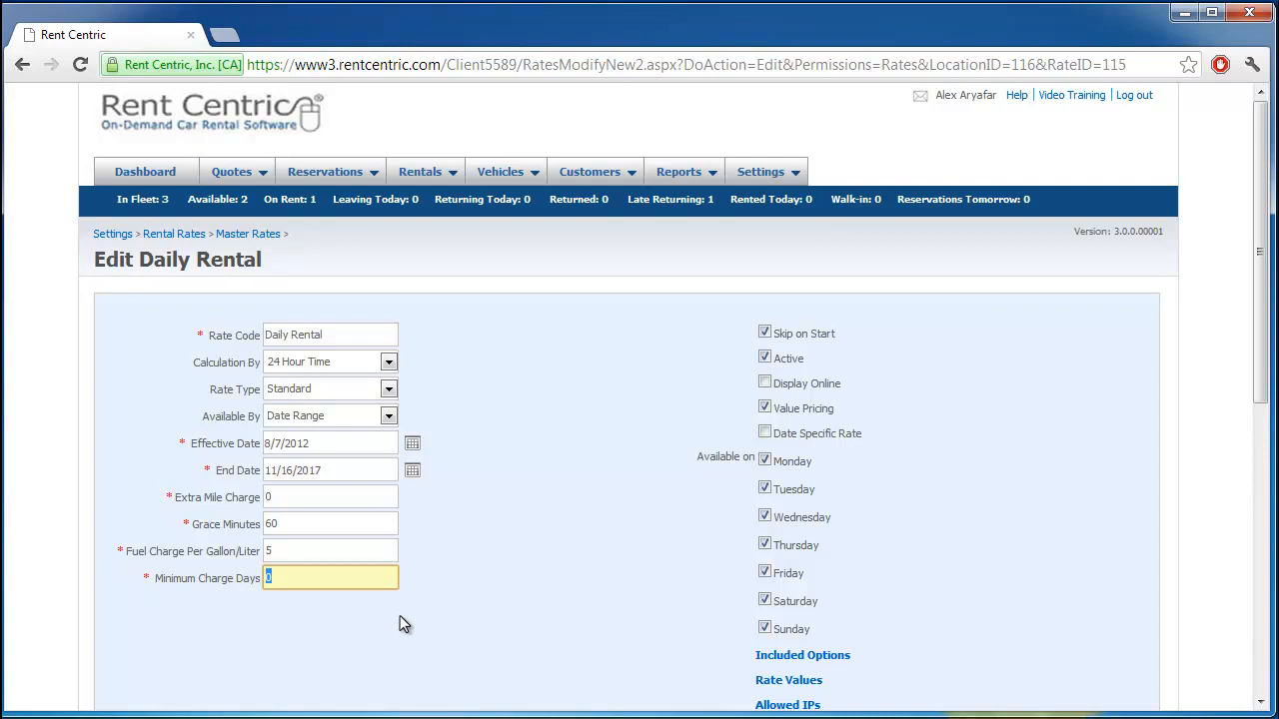
{"action": "left_click", "coordinate": [1022, 472]}
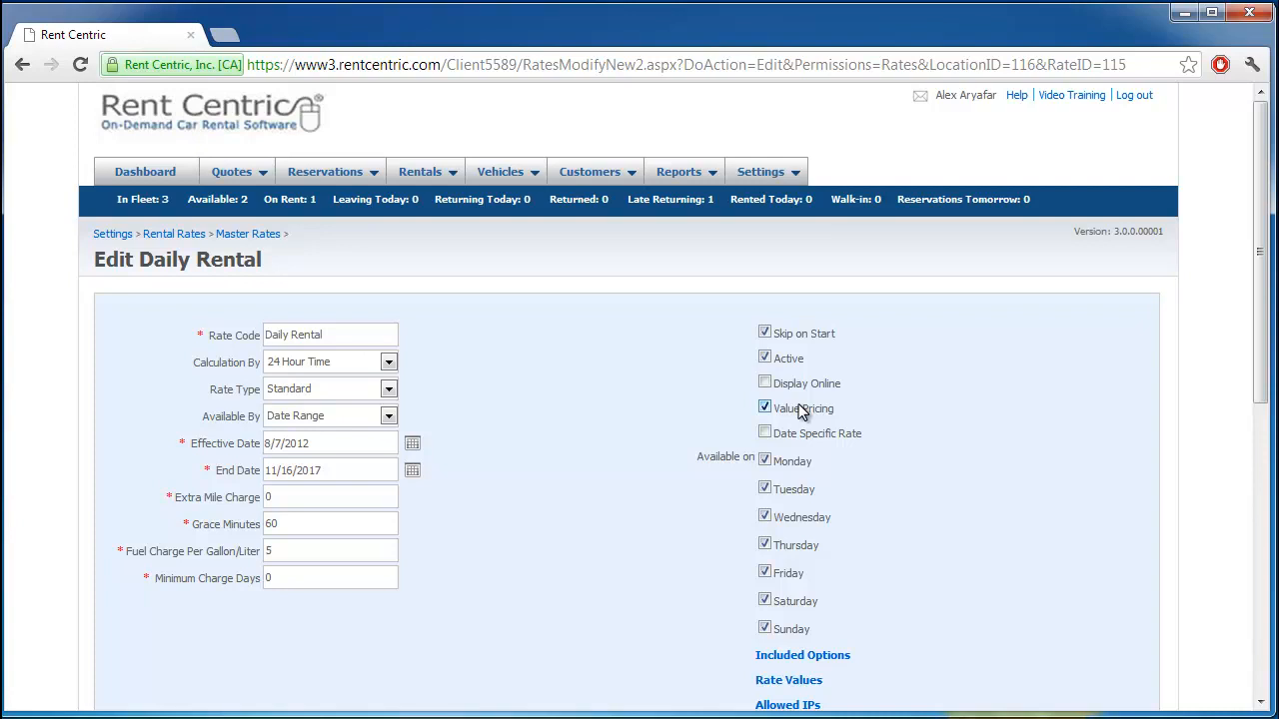
{"action": "left_click", "coordinate": [765, 359]}
Review the rate's Included Options and Rate Values without changing them.
{"action": "scroll", "coordinate": [863, 480], "scroll_direction": "down", "scroll_amount": 1}
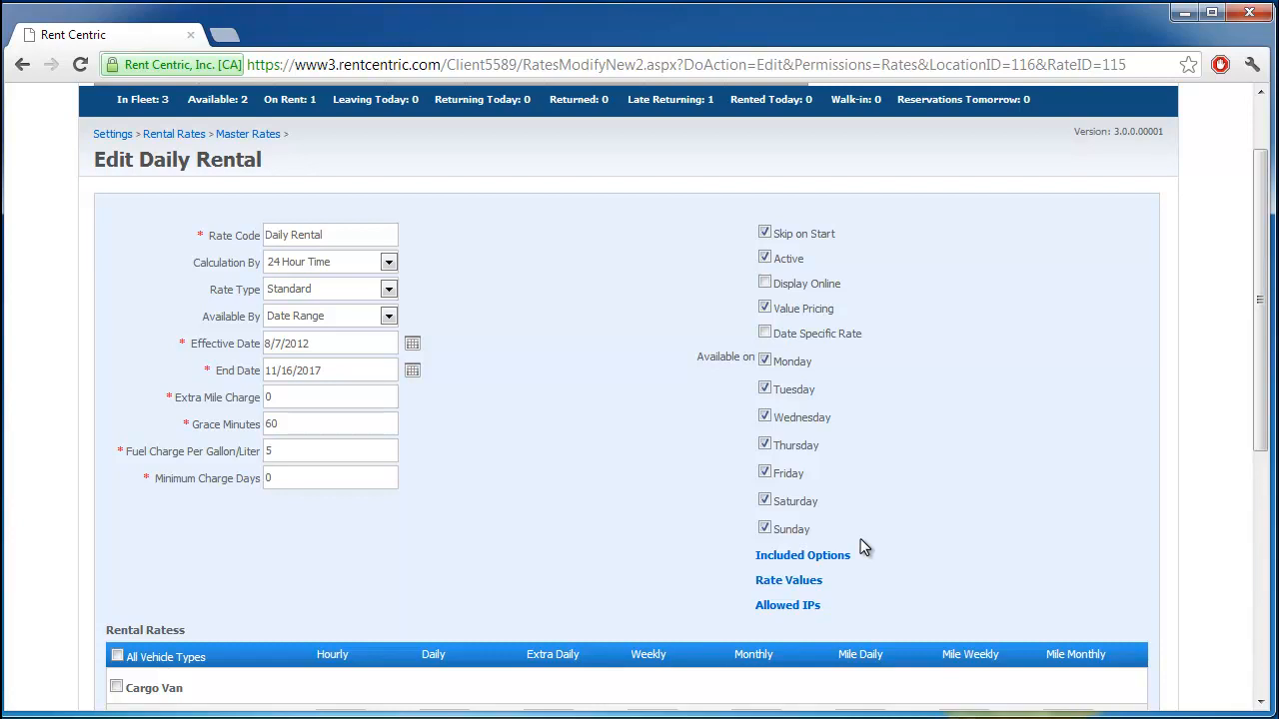
{"action": "left_click", "coordinate": [831, 558]}
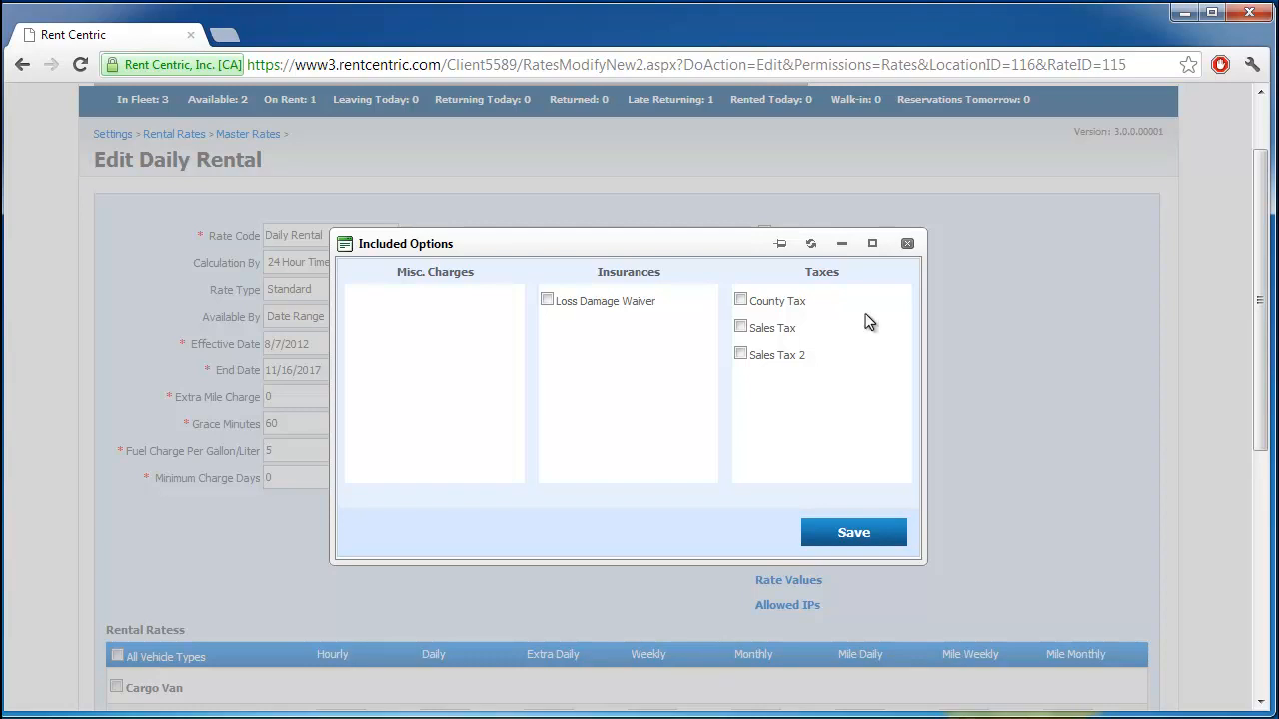
{"action": "left_click", "coordinate": [908, 243]}
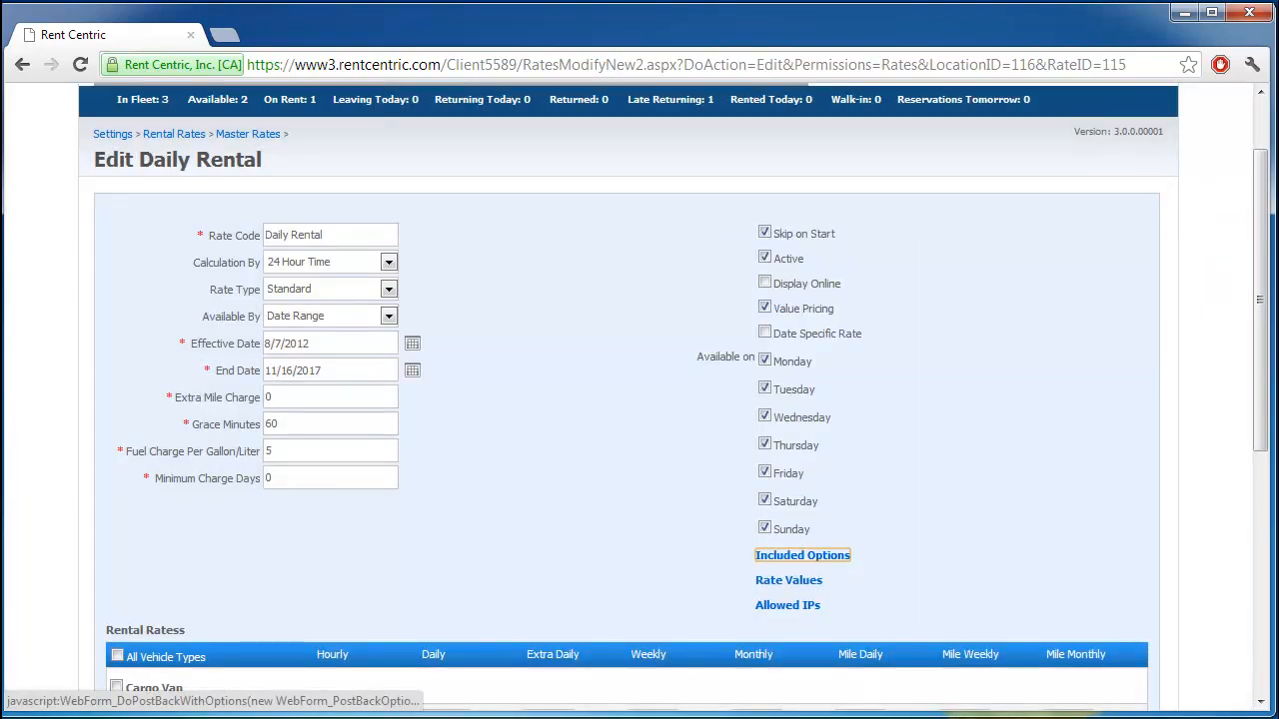
{"action": "left_click", "coordinate": [788, 588]}
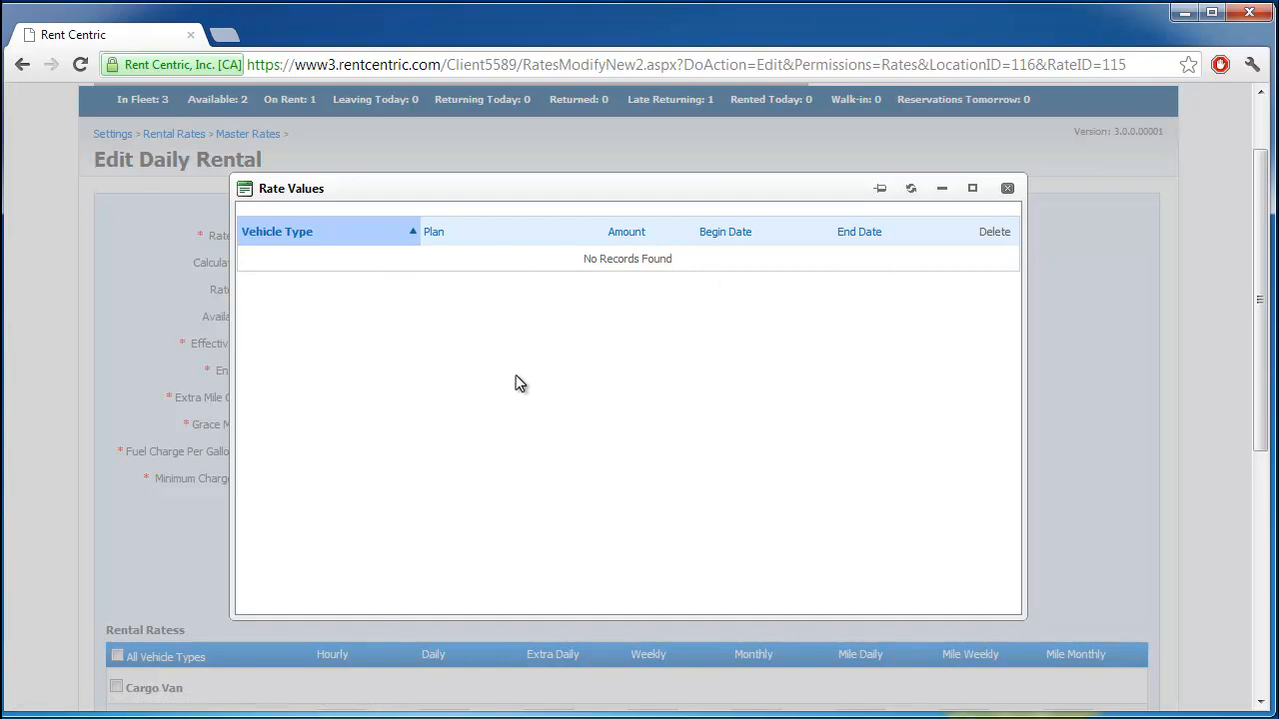
{"action": "left_click", "coordinate": [1008, 188]}
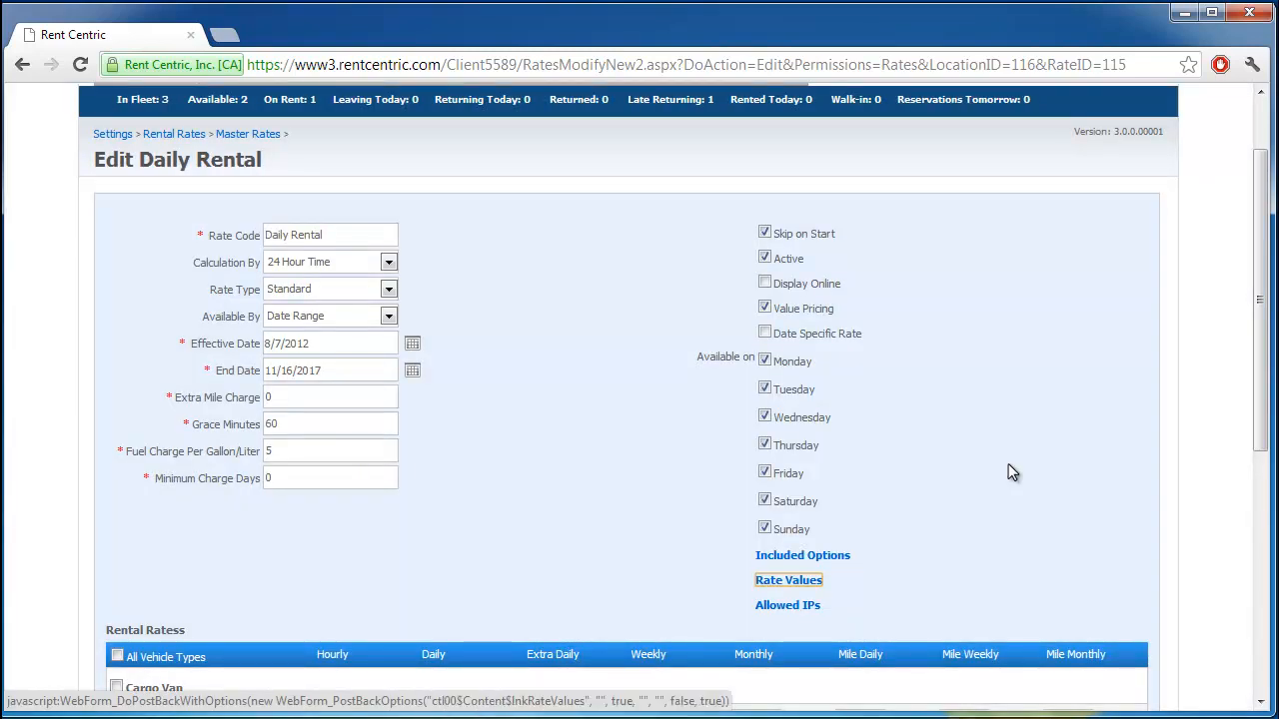
Include the Intermediate vehicle type in the rental rates, entering 10.5 as its hourly rate and 30 as its daily rate.
{"action": "scroll", "coordinate": [1008, 473], "scroll_direction": "down", "scroll_amount": 1}
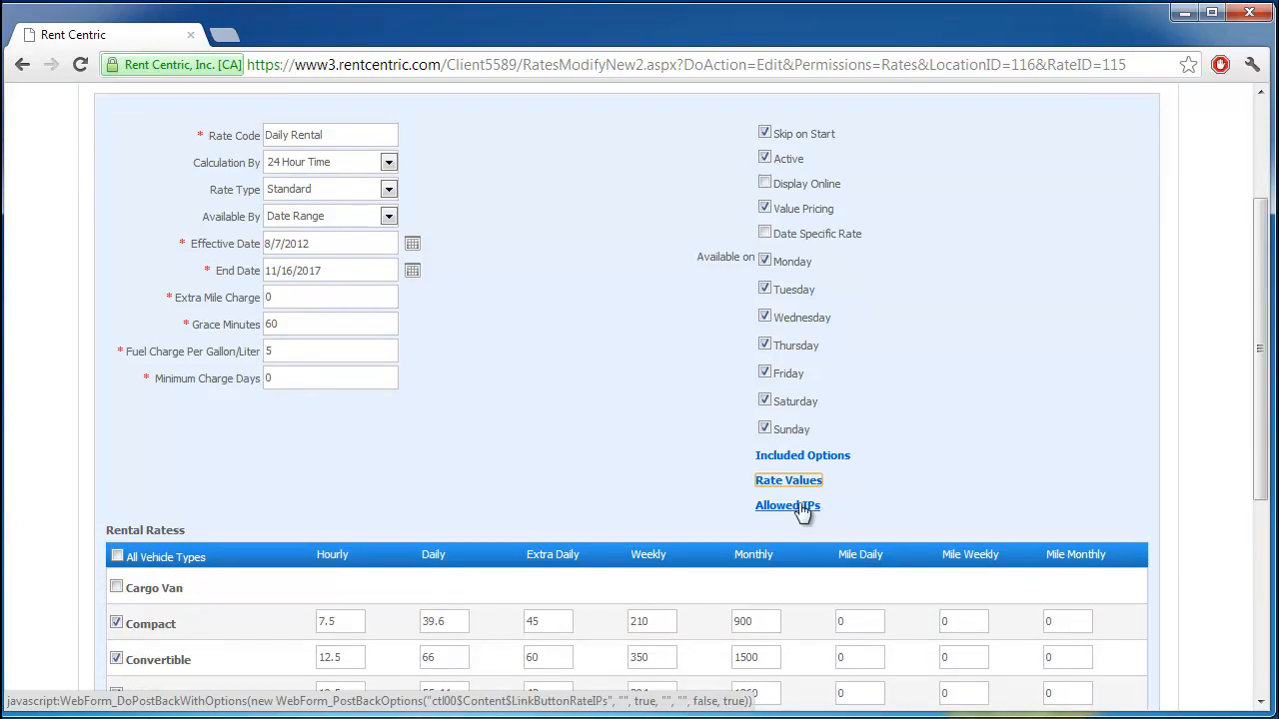
{"action": "scroll", "coordinate": [771, 544], "scroll_direction": "down", "scroll_amount": 2}
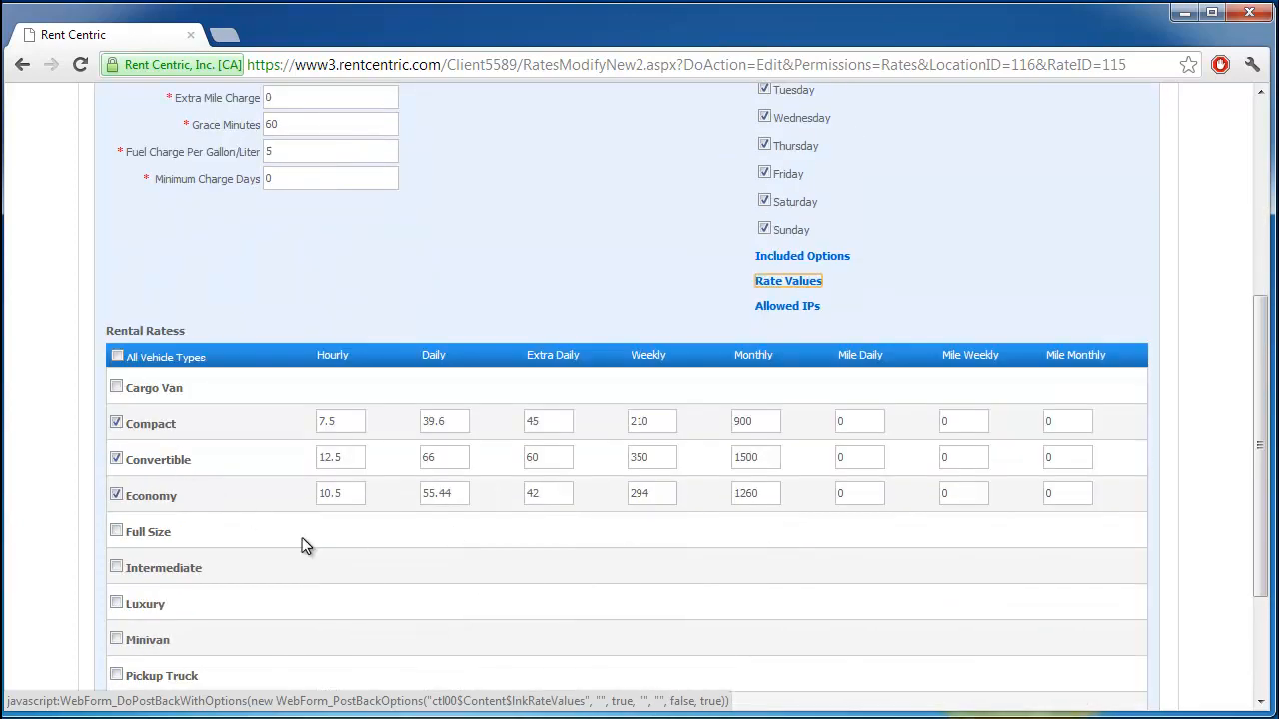
{"action": "scroll", "coordinate": [302, 538], "scroll_direction": "down", "scroll_amount": 1}
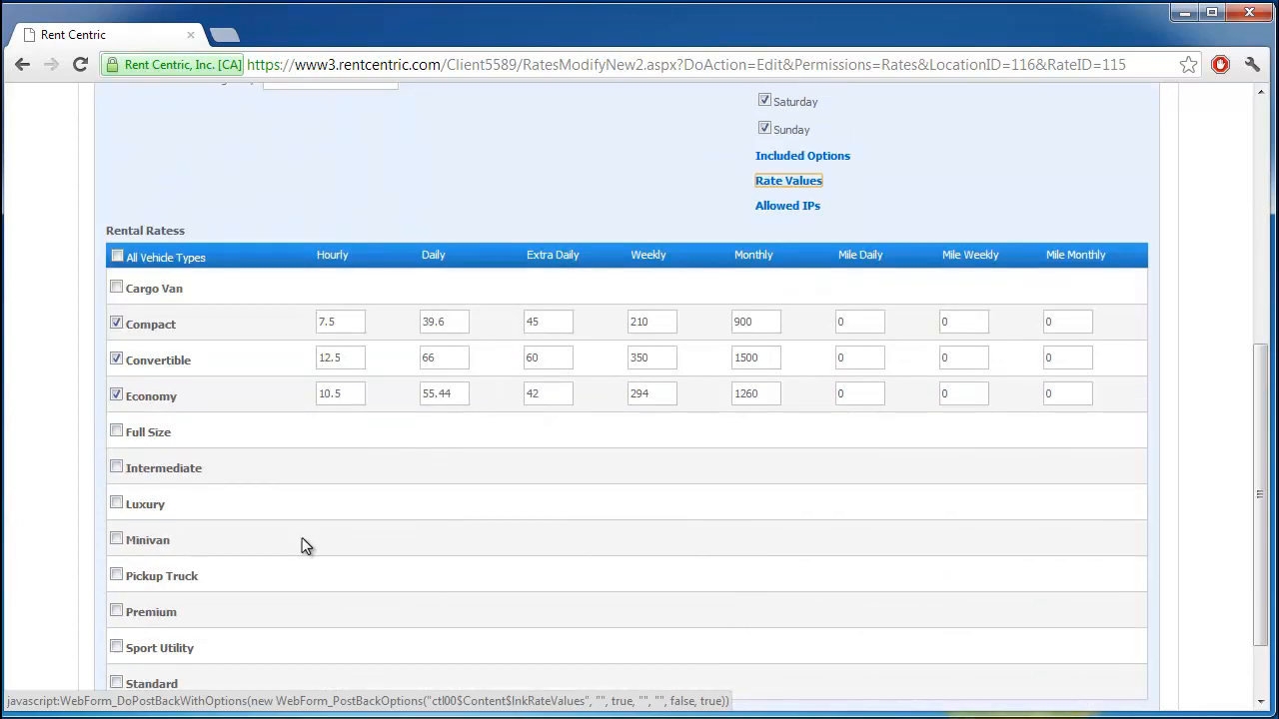
{"action": "left_click", "coordinate": [117, 467]}
{"action": "left_click", "coordinate": [346, 469]}
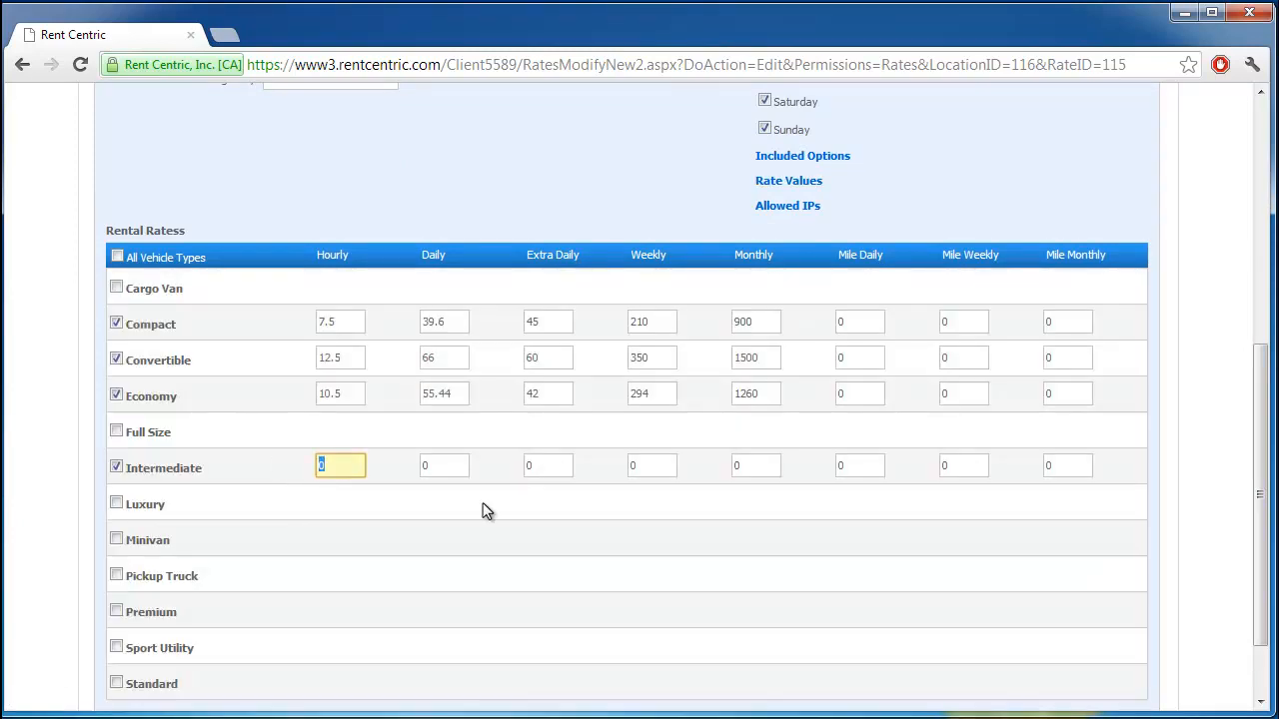
{"action": "type", "text": "10.5"}
{"action": "key", "text": "Tab"}
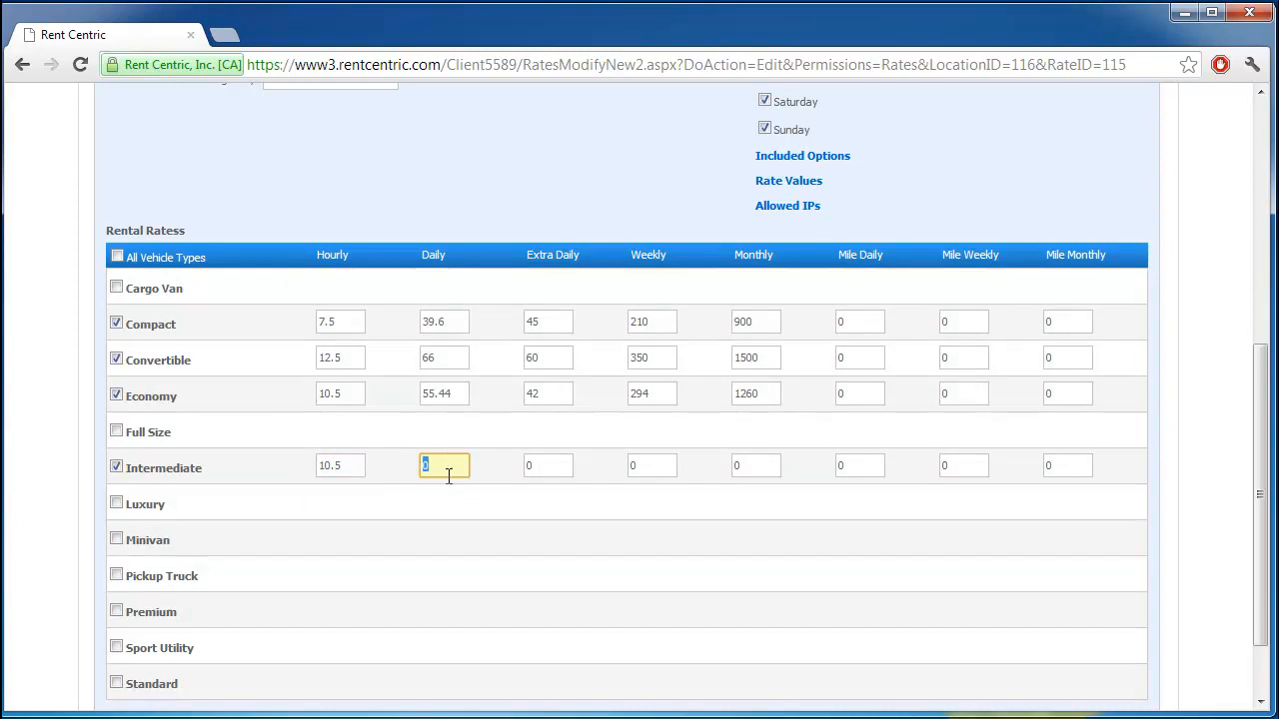
{"action": "type", "text": "30"}
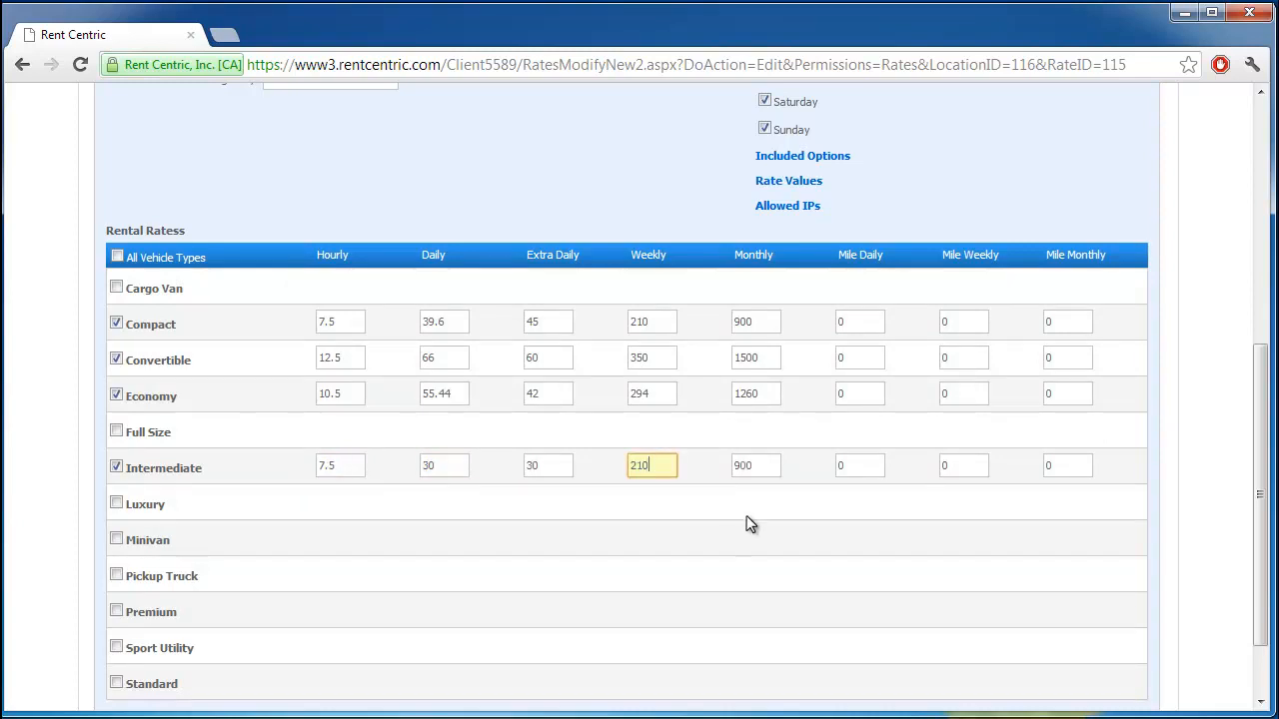
Set the Intermediate vehicle type's Mile Daily value to 1 and save the Daily Rental rate.
{"action": "key", "text": "shift+Tab"}
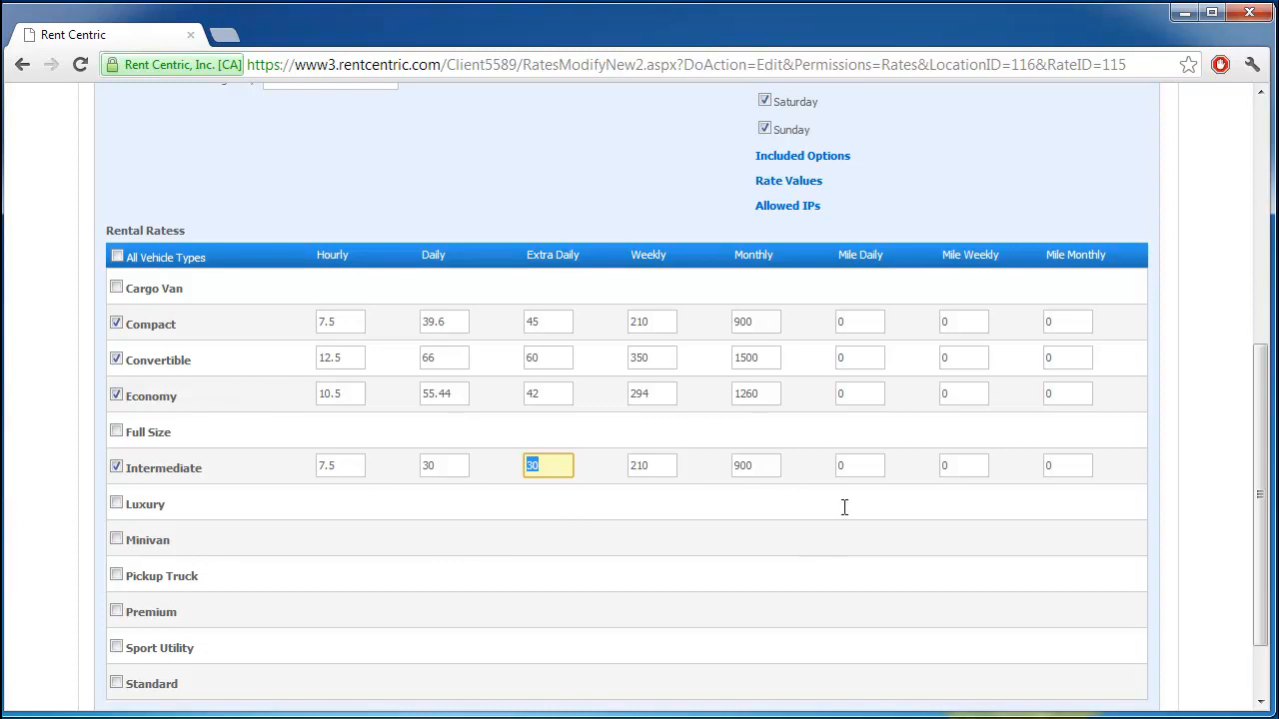
{"action": "key", "text": "Tab"}
{"action": "key", "text": "Tab"}
{"action": "key", "text": "Tab"}
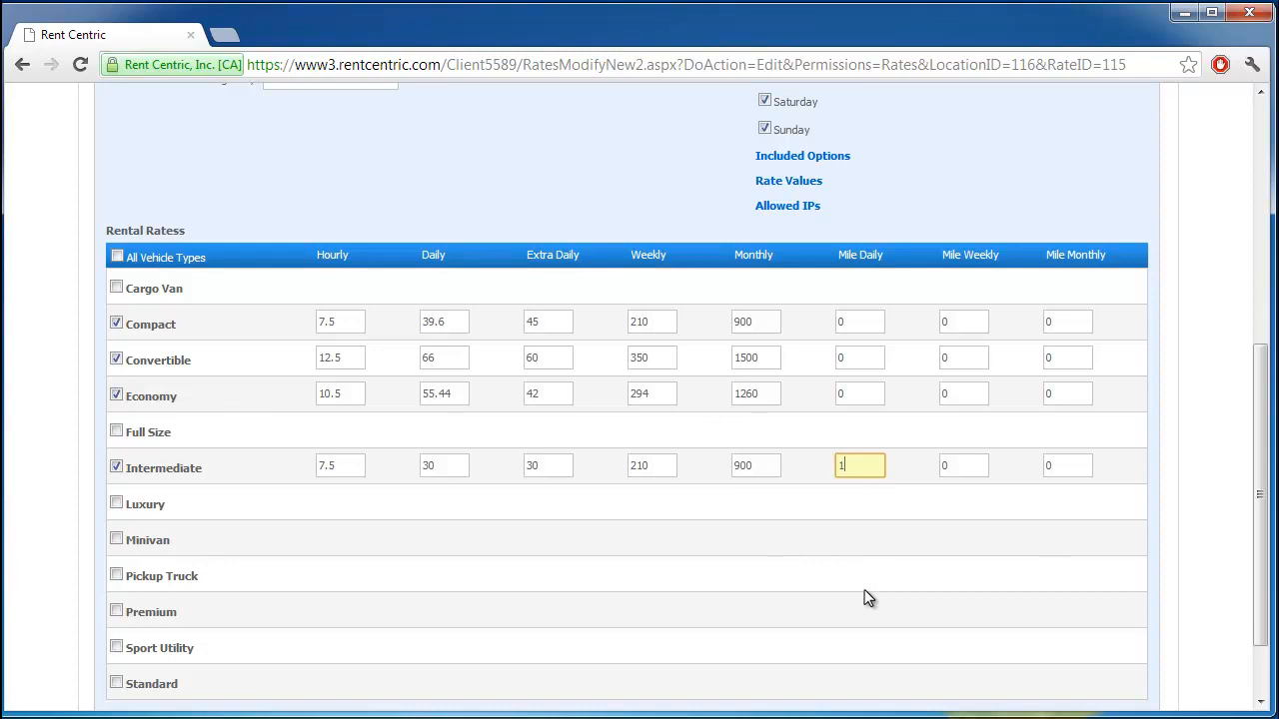
{"action": "scroll", "coordinate": [866, 596], "scroll_direction": "down", "scroll_amount": 2}
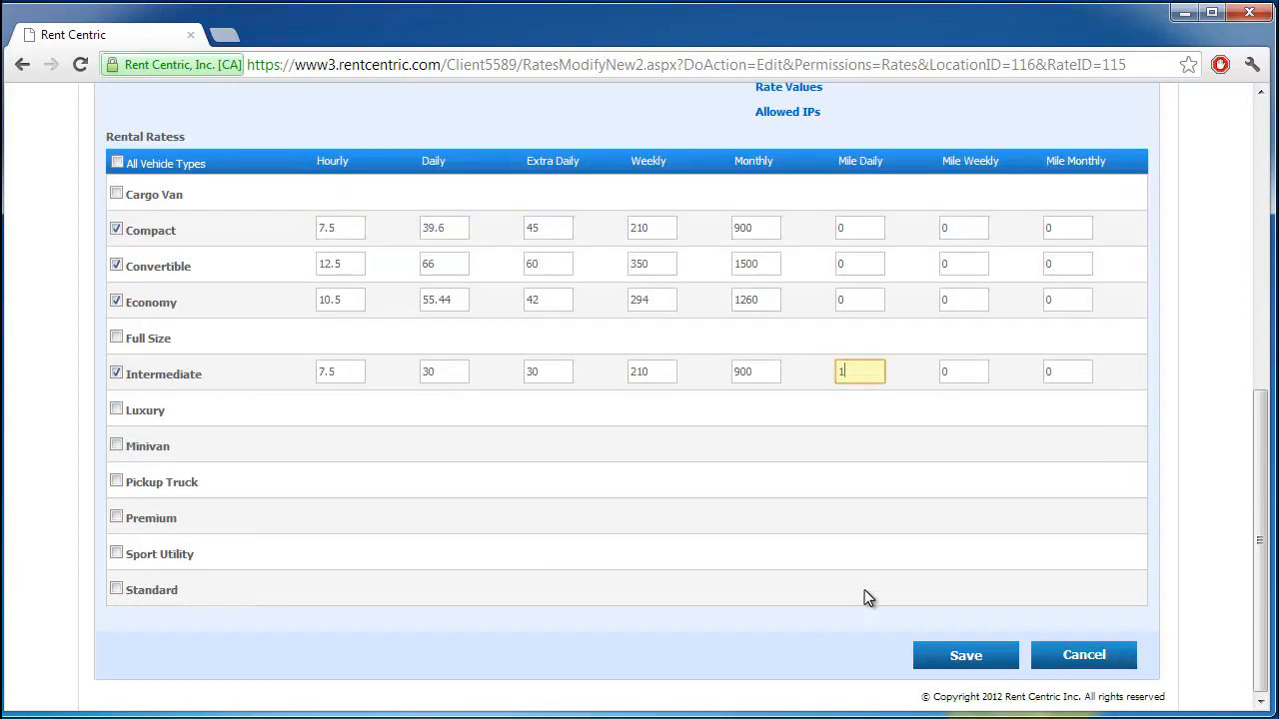
{"action": "left_click", "coordinate": [950, 659]}
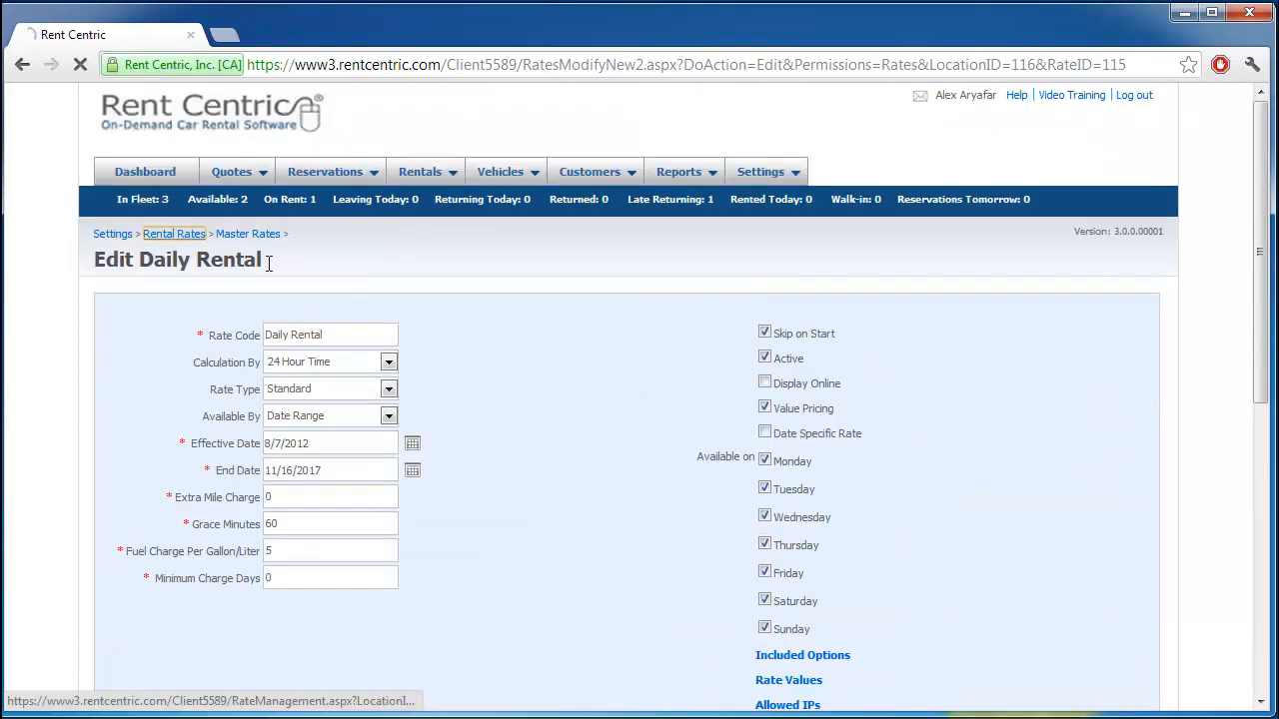
Open Master Rate Batch Update from the rental rates setup and set the location to My Car Rental.
{"action": "left_click", "coordinate": [173, 234]}
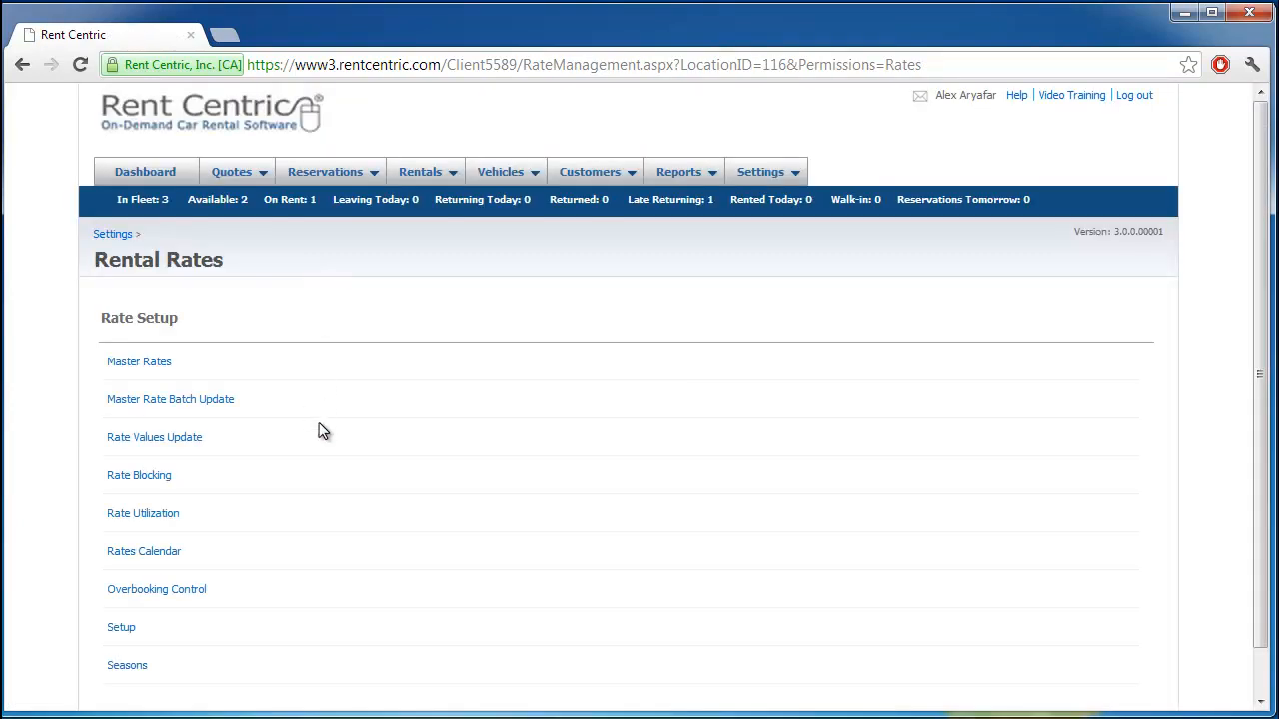
{"action": "left_click", "coordinate": [197, 404]}
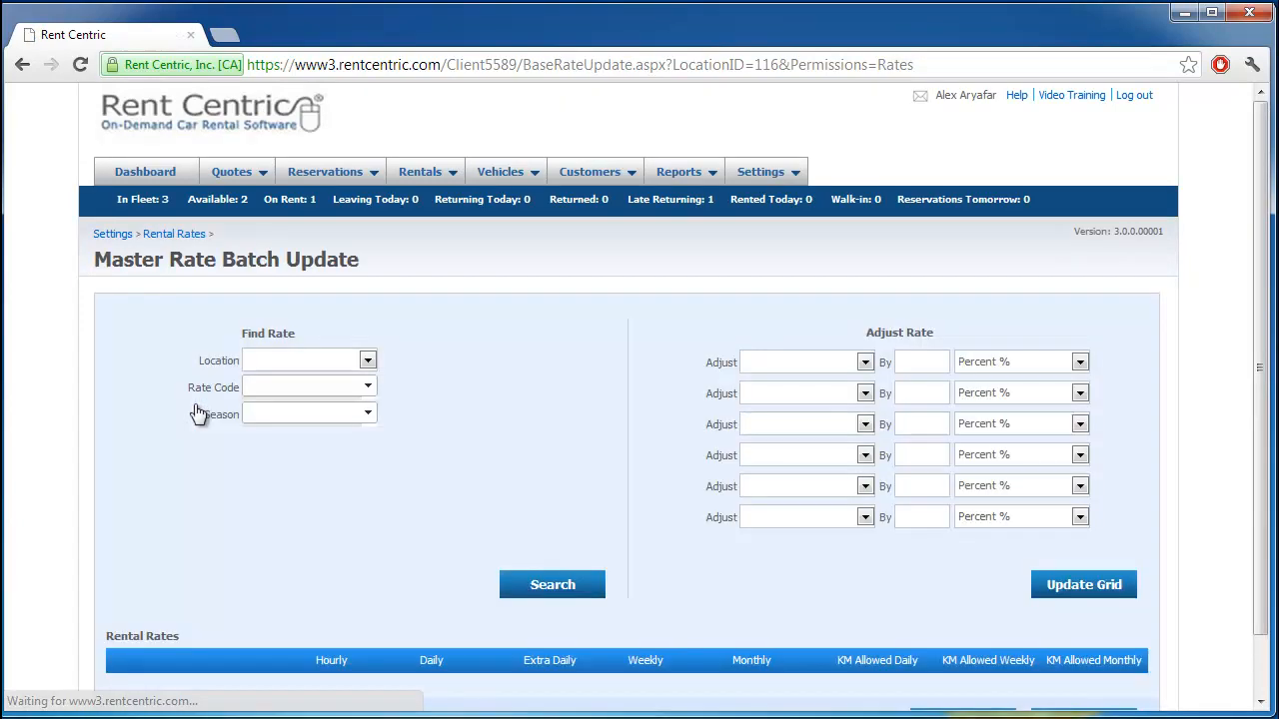
{"action": "left_click", "coordinate": [368, 361]}
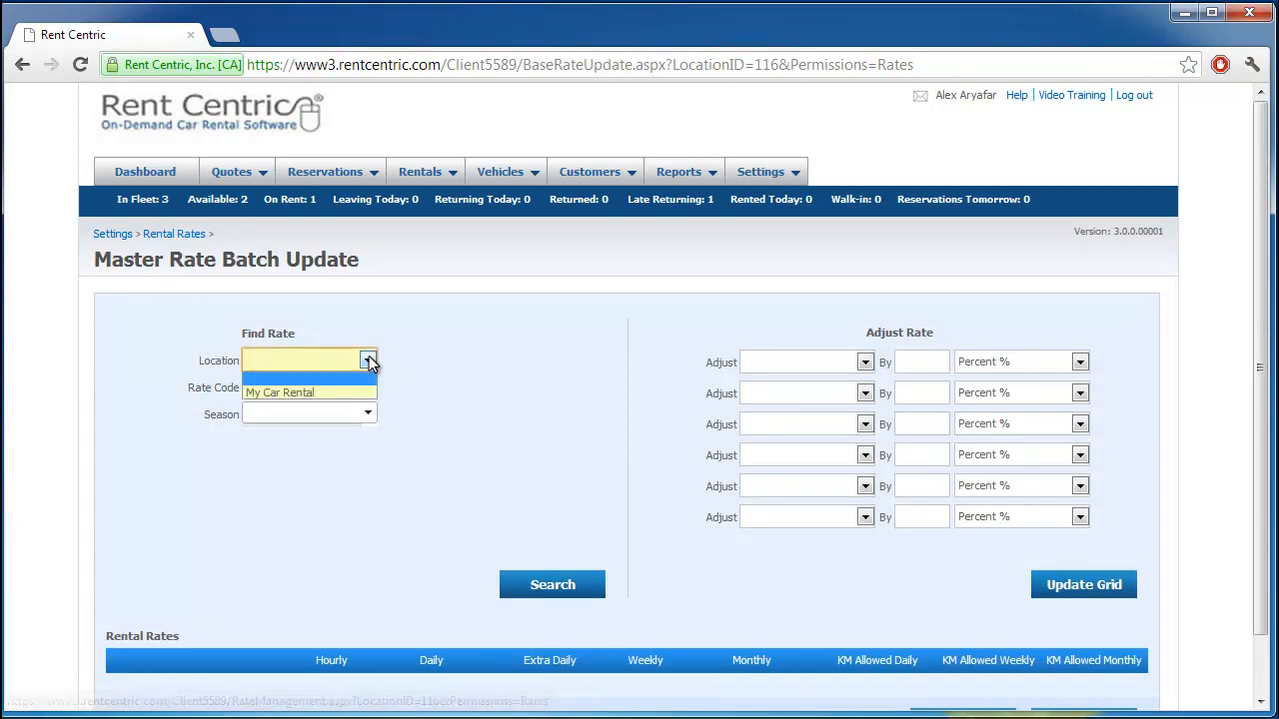
{"action": "left_click", "coordinate": [335, 392]}
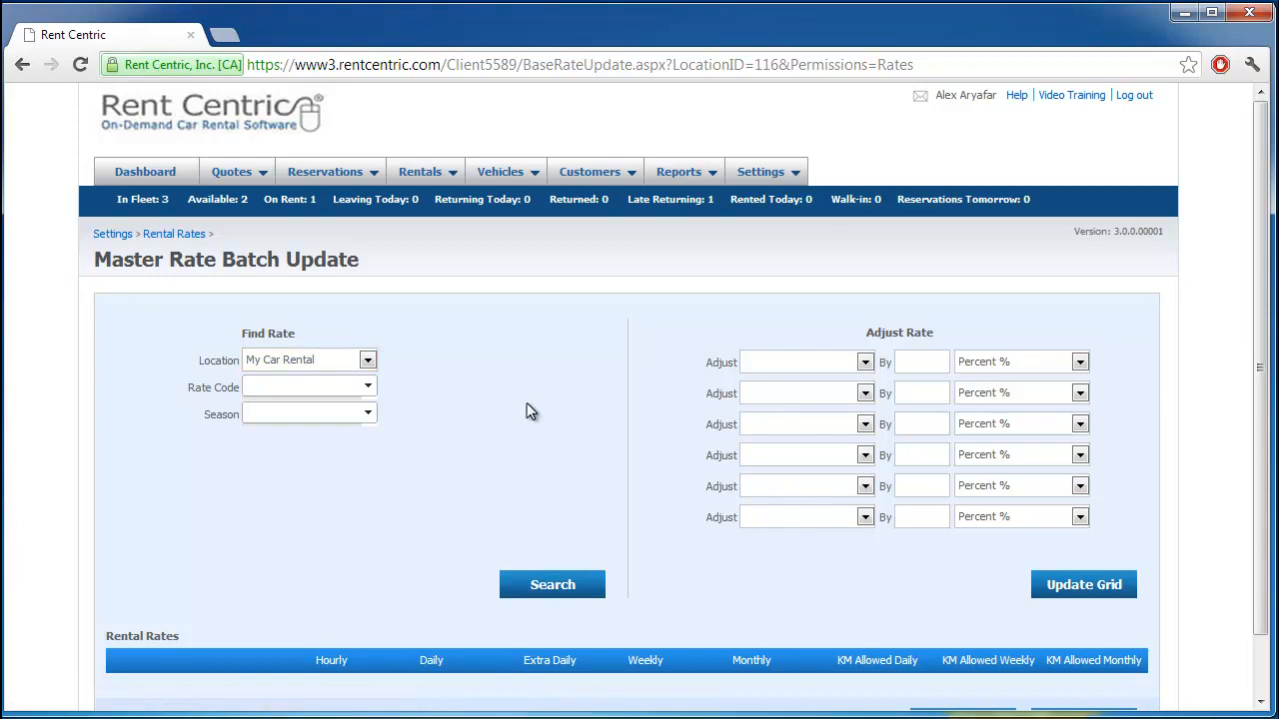
Select the Daily Economy rate code and search for its rental rates.
{"action": "left_click", "coordinate": [368, 387]}
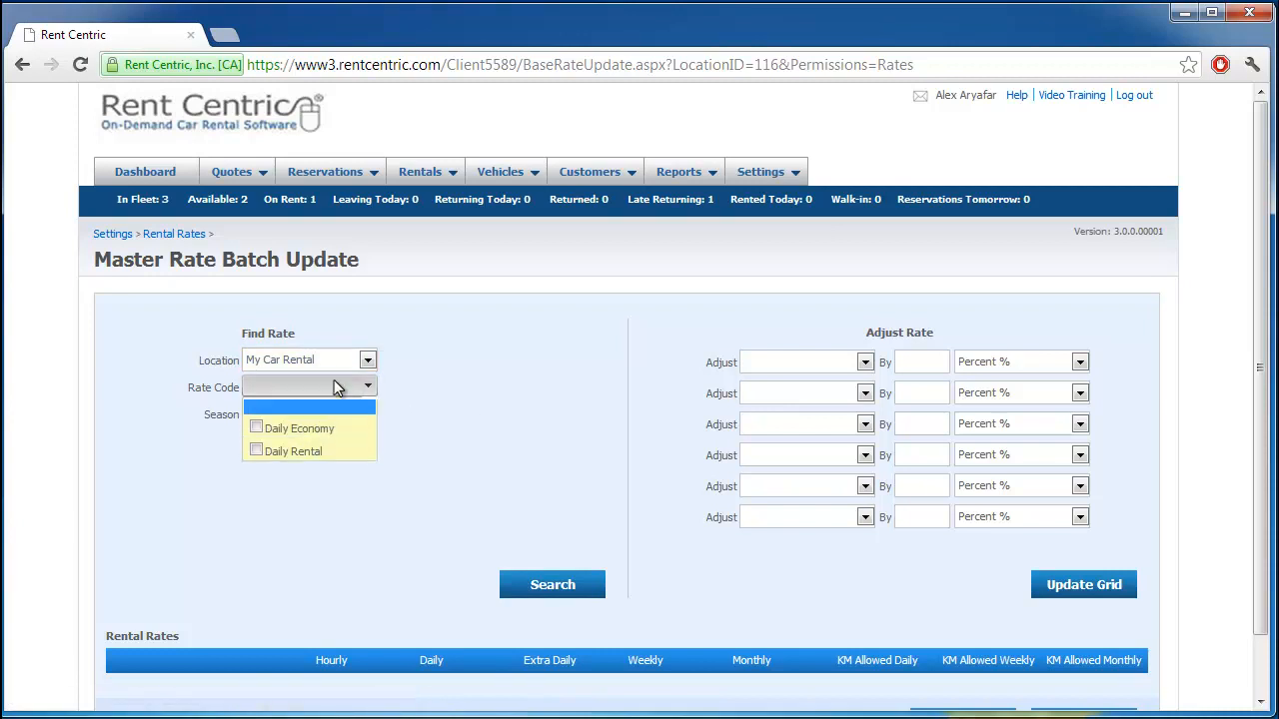
{"action": "left_click", "coordinate": [257, 434]}
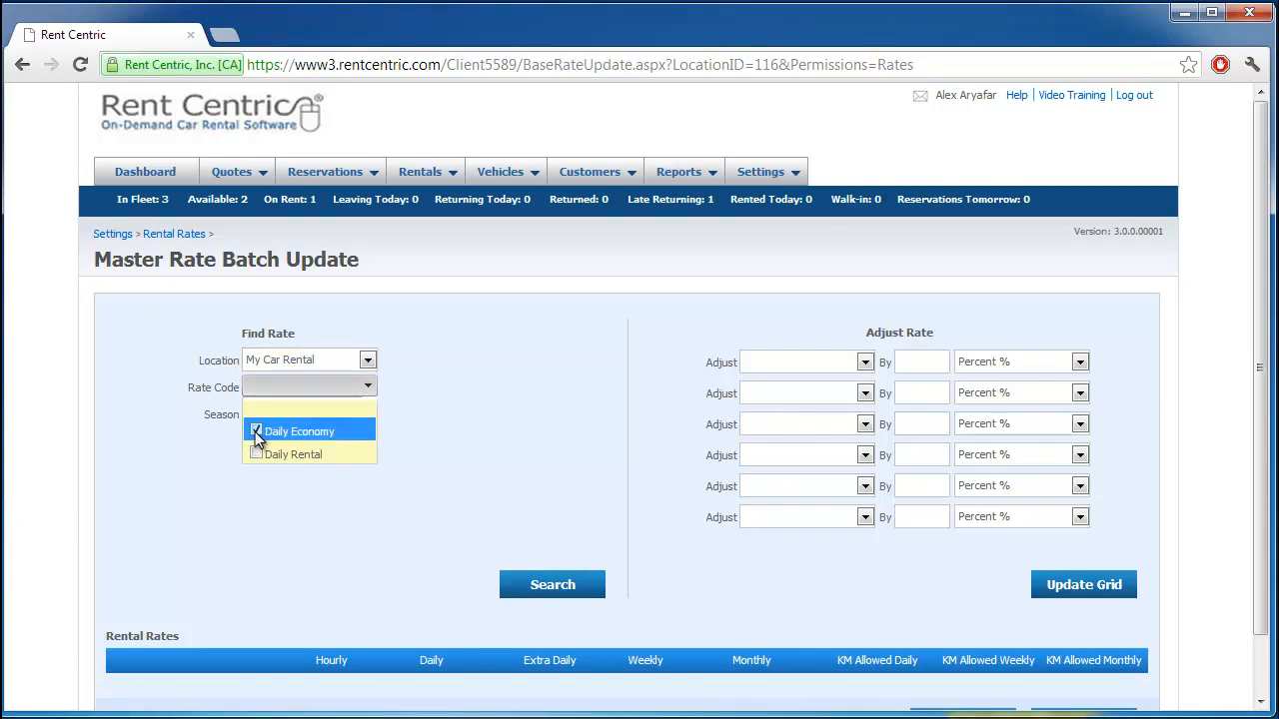
{"action": "left_click", "coordinate": [449, 452]}
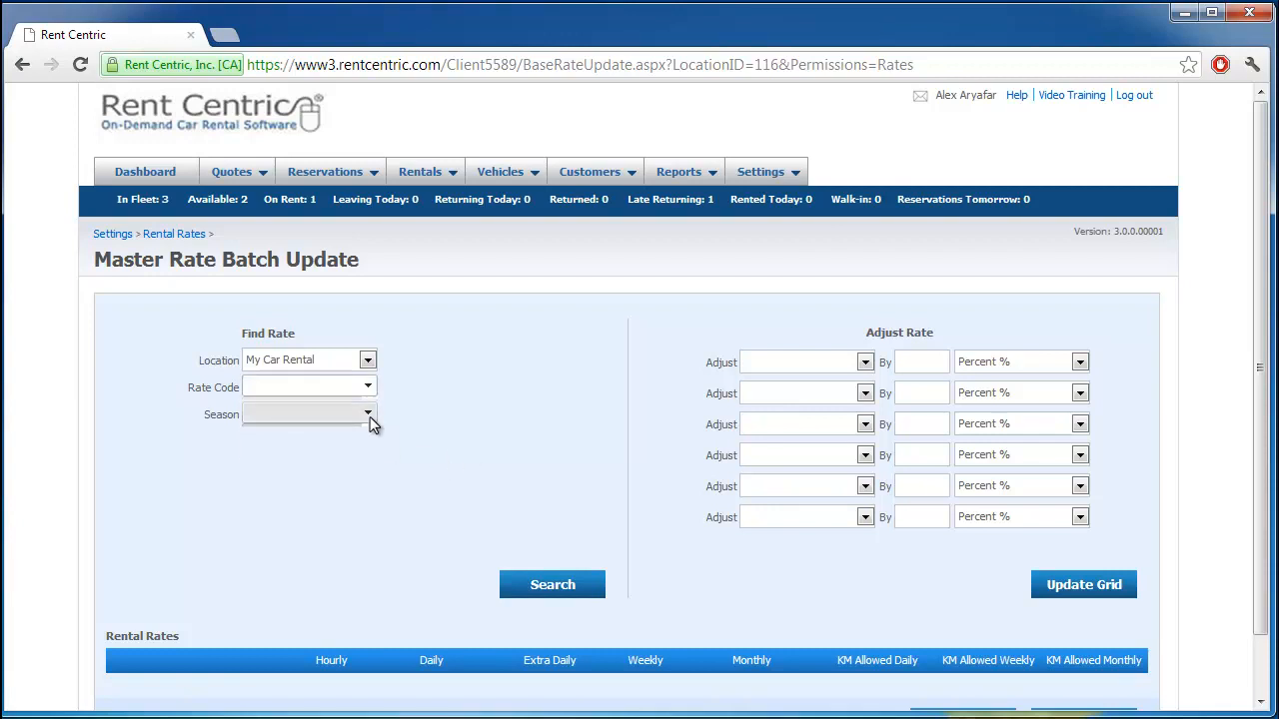
{"action": "left_click", "coordinate": [544, 597]}
{"action": "scroll", "coordinate": [726, 598], "scroll_direction": "down", "scroll_amount": 3}
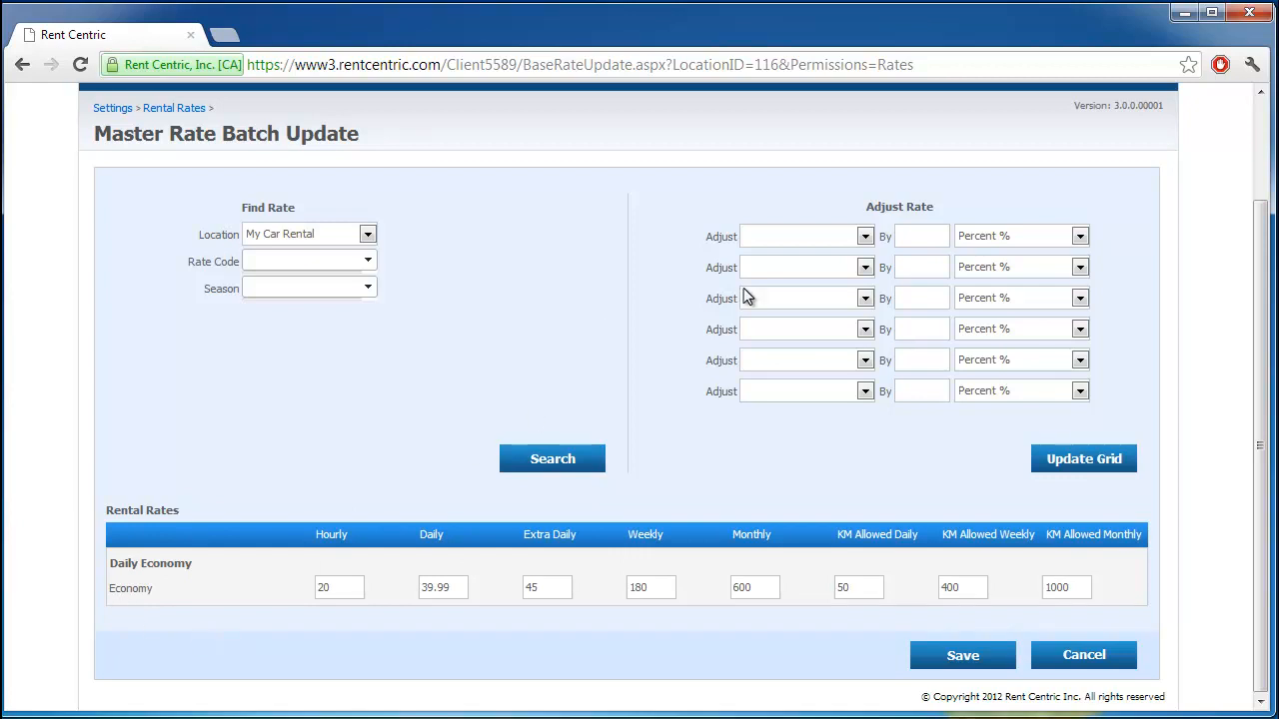
Set the first rate adjustment to the Daily rate by 10 percent.
{"action": "left_click", "coordinate": [861, 240]}
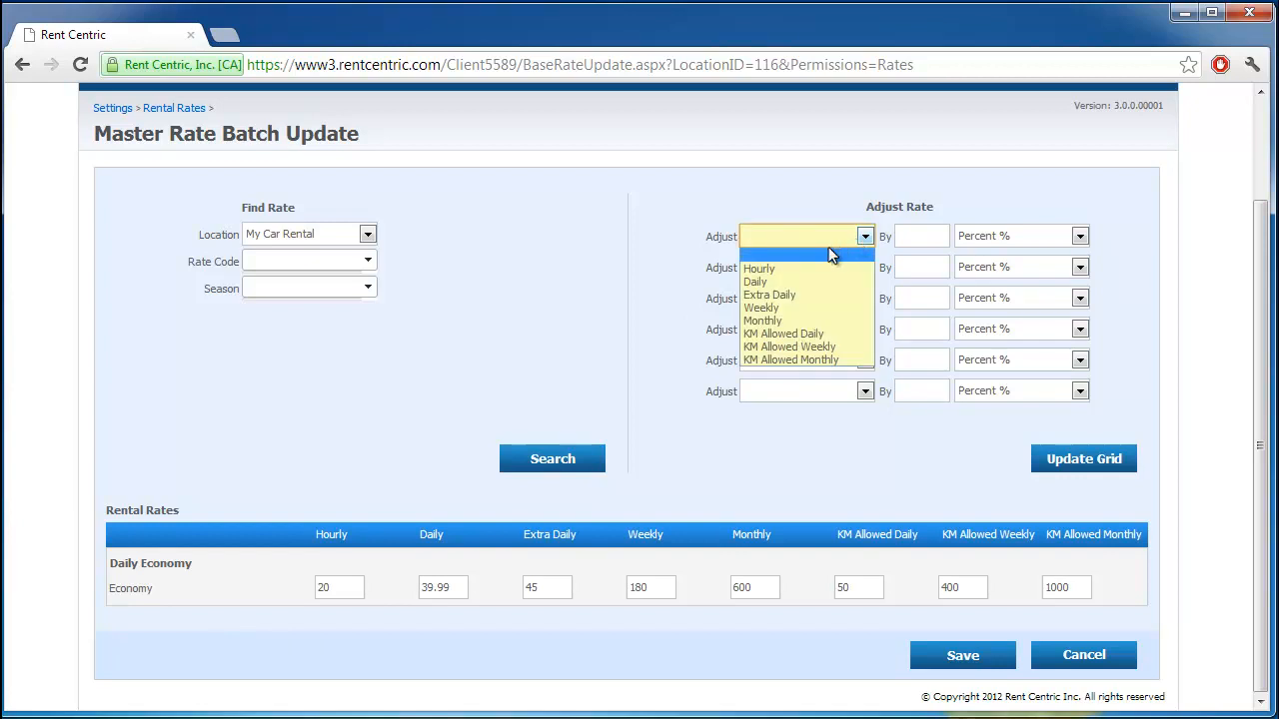
{"action": "left_click", "coordinate": [816, 282]}
{"action": "left_click", "coordinate": [928, 234]}
{"action": "type", "text": "10"}
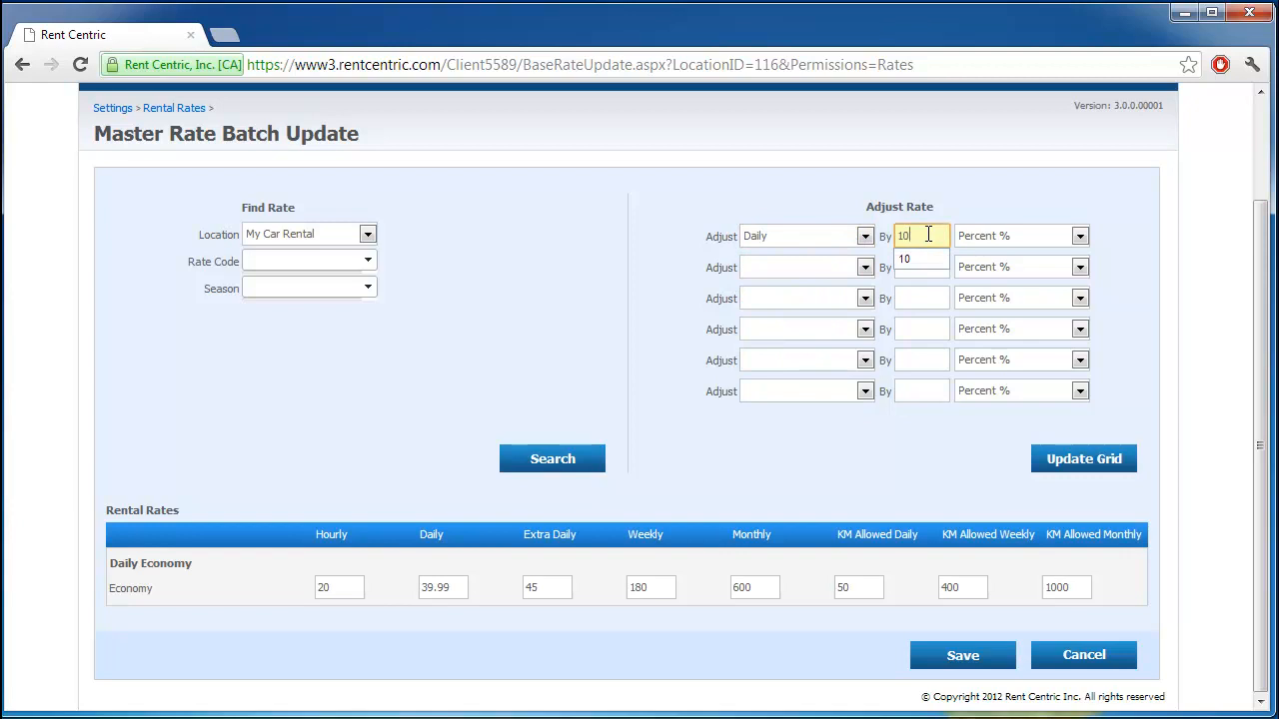
Change the Daily adjustment to 50 as a Total and apply it to the Daily Economy rate grid.
{"action": "left_click", "coordinate": [1023, 233]}
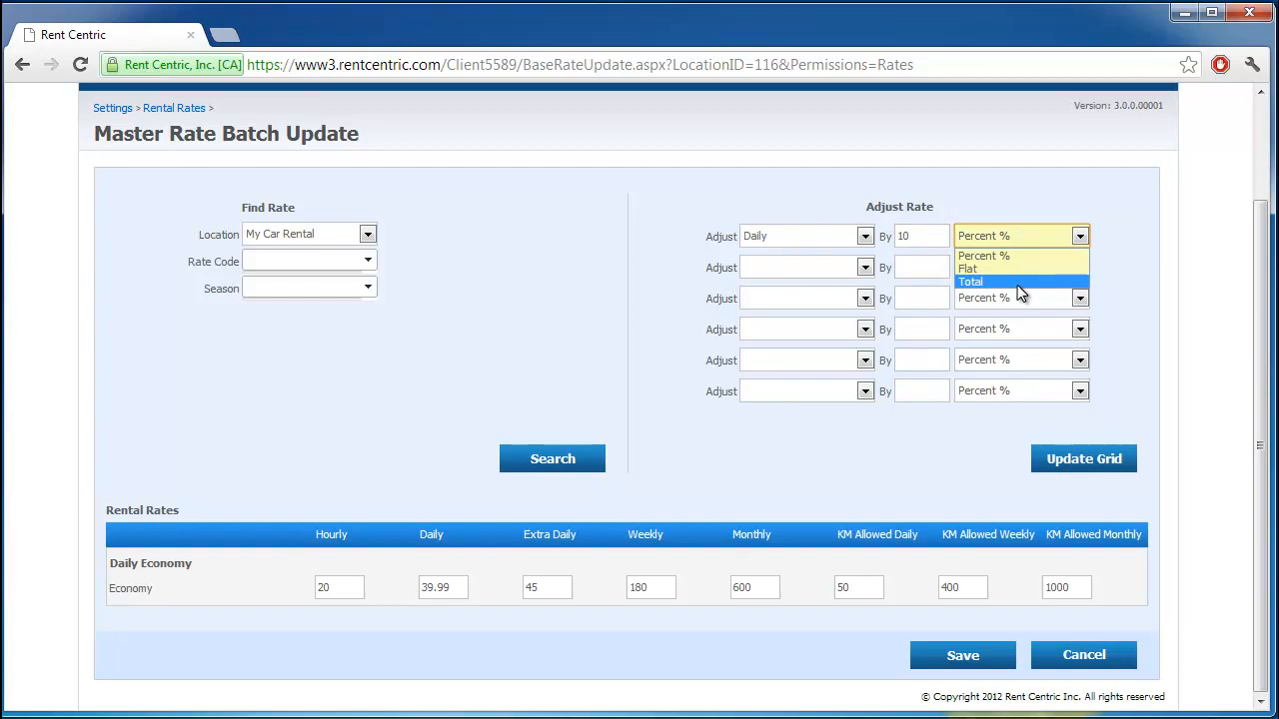
{"action": "left_click", "coordinate": [921, 236]}
{"action": "double_click", "coordinate": [920, 236]}
{"action": "type", "text": "50"}
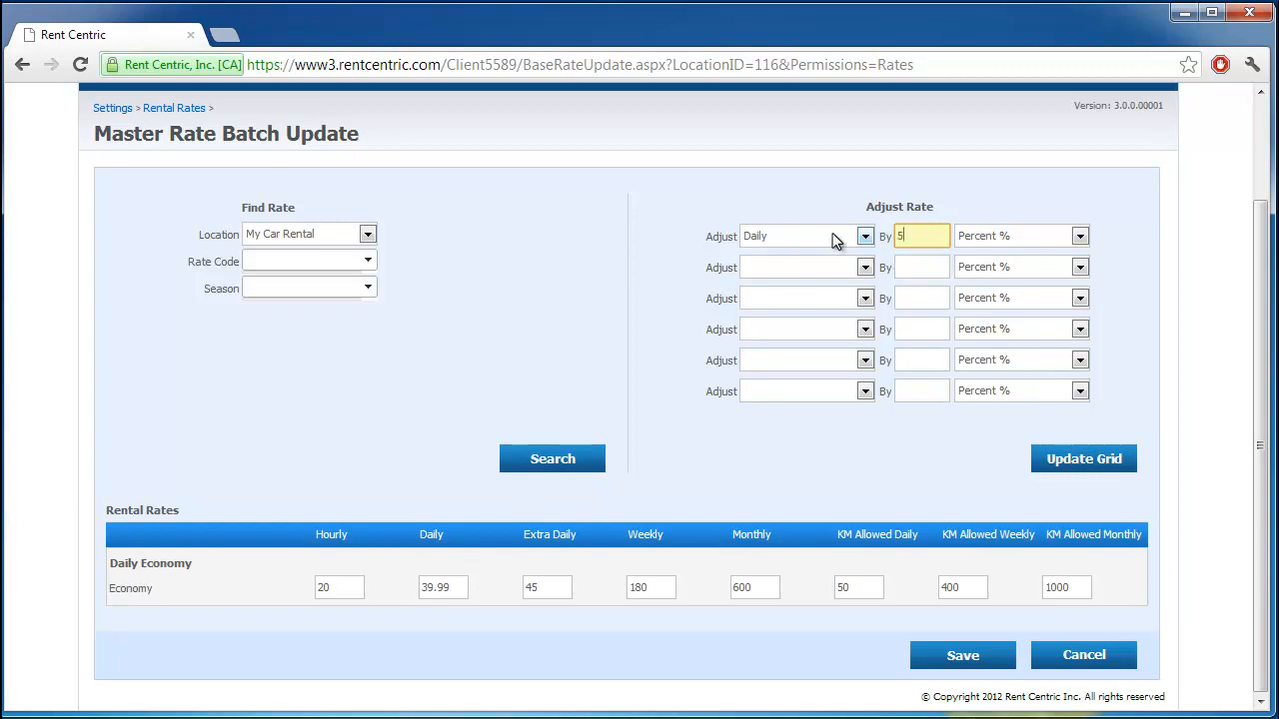
{"action": "left_click", "coordinate": [1051, 237]}
{"action": "left_click", "coordinate": [1051, 282]}
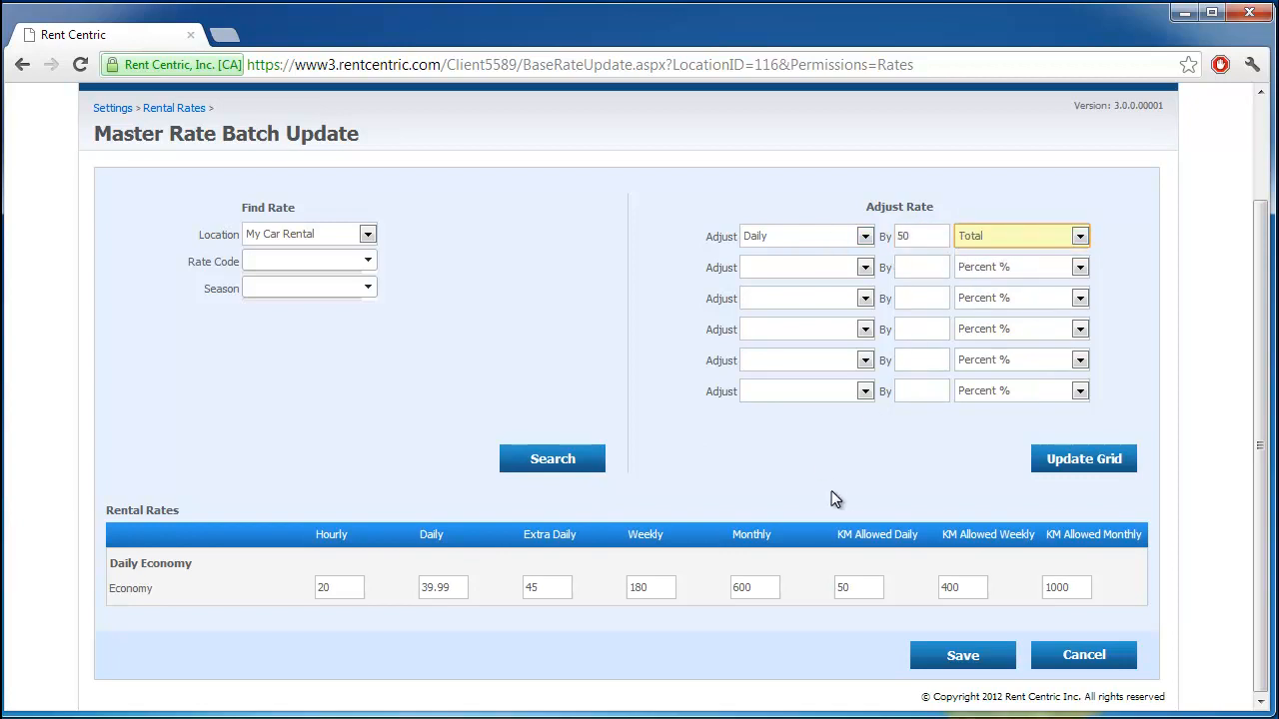
{"action": "left_click", "coordinate": [1090, 468]}
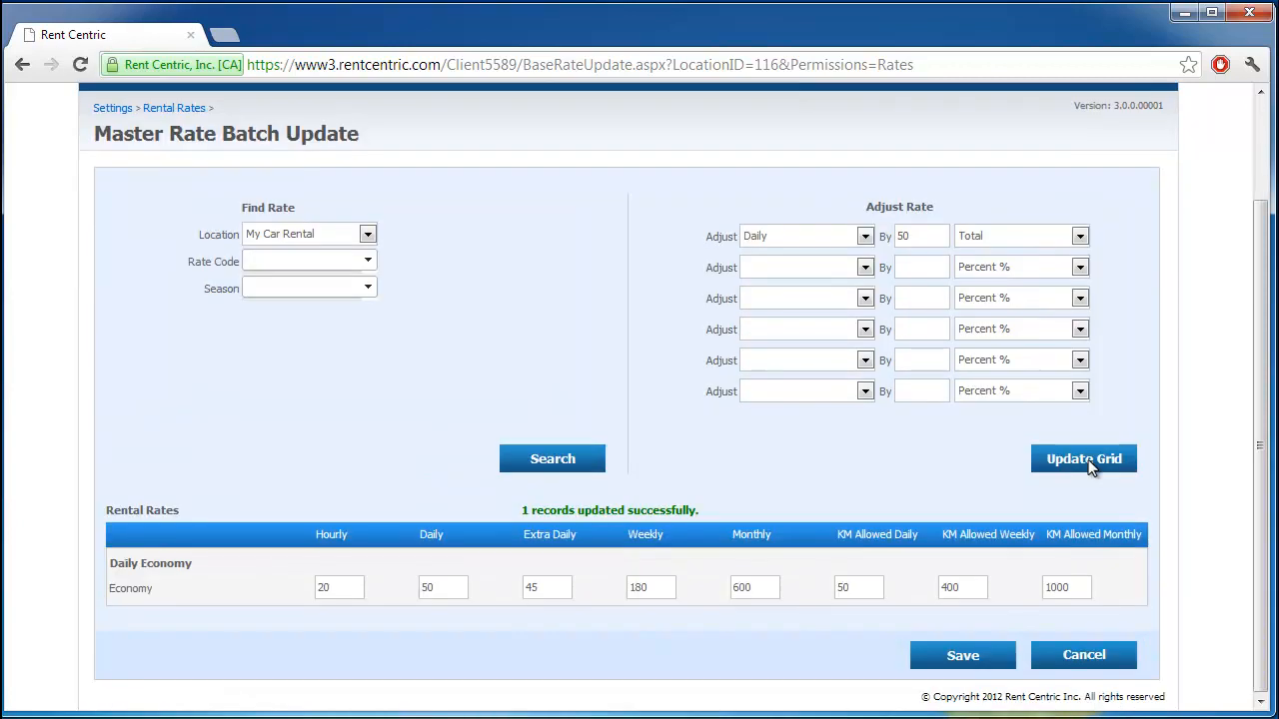
{"action": "left_click", "coordinate": [429, 587]}
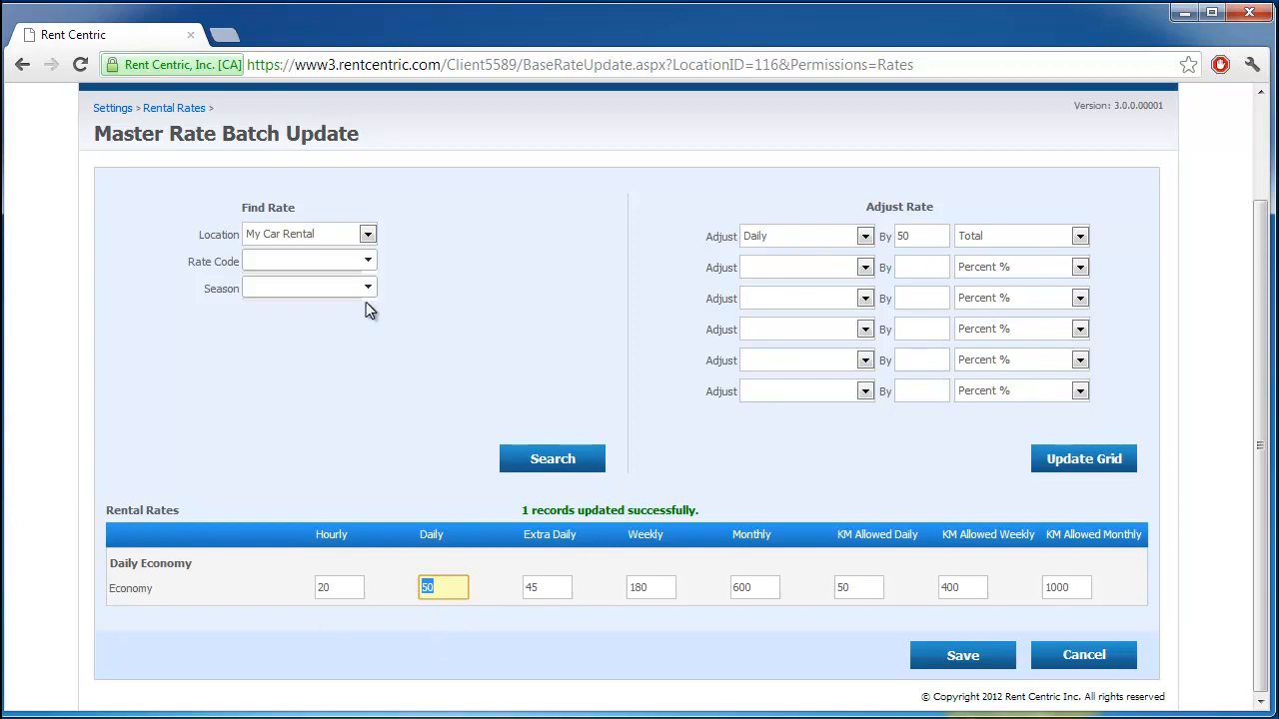
Include the Daily Rental rate code alongside Daily Economy and search for their rental rates.
{"action": "left_click", "coordinate": [368, 262]}
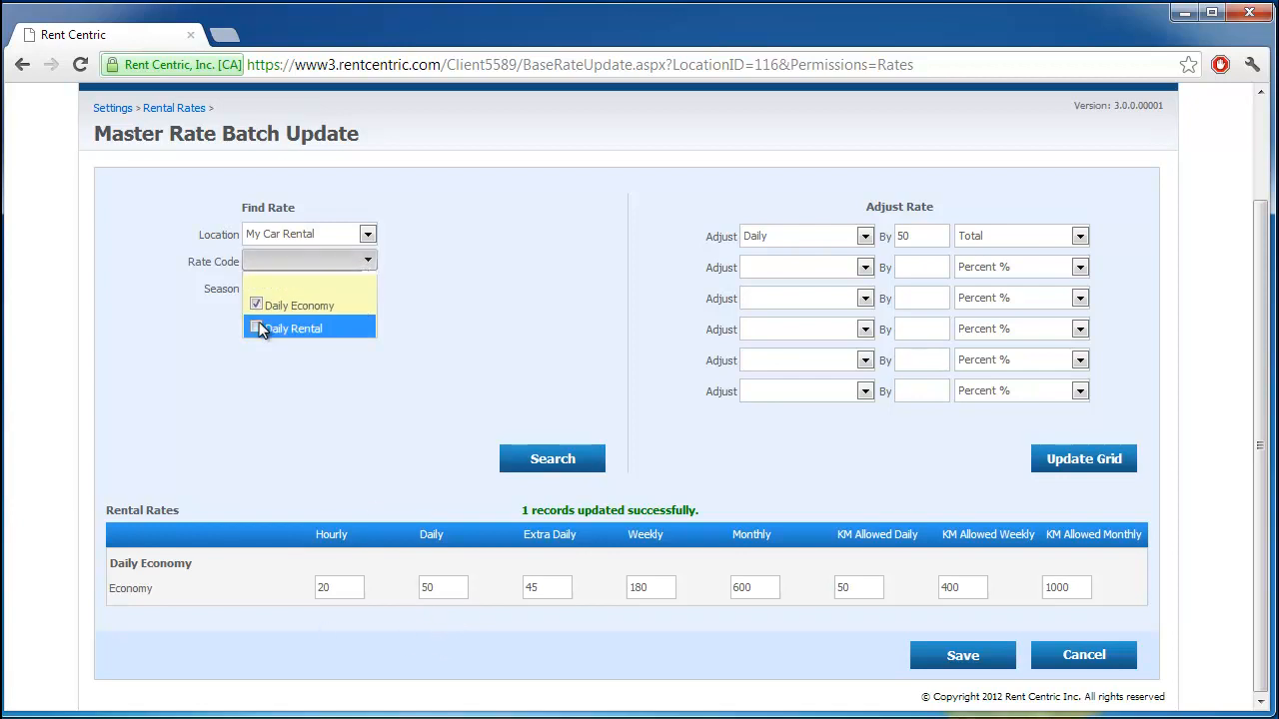
{"action": "left_click", "coordinate": [540, 459]}
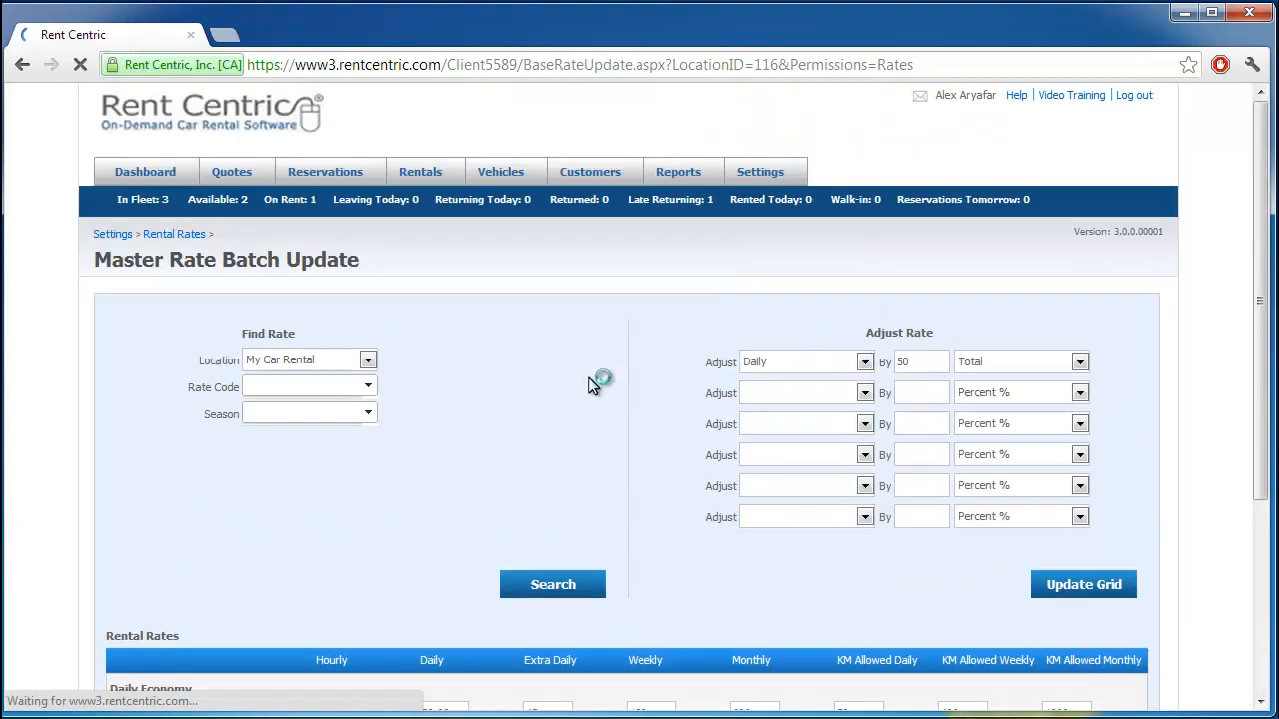
{"action": "scroll", "coordinate": [588, 377], "scroll_direction": "down", "scroll_amount": 3}
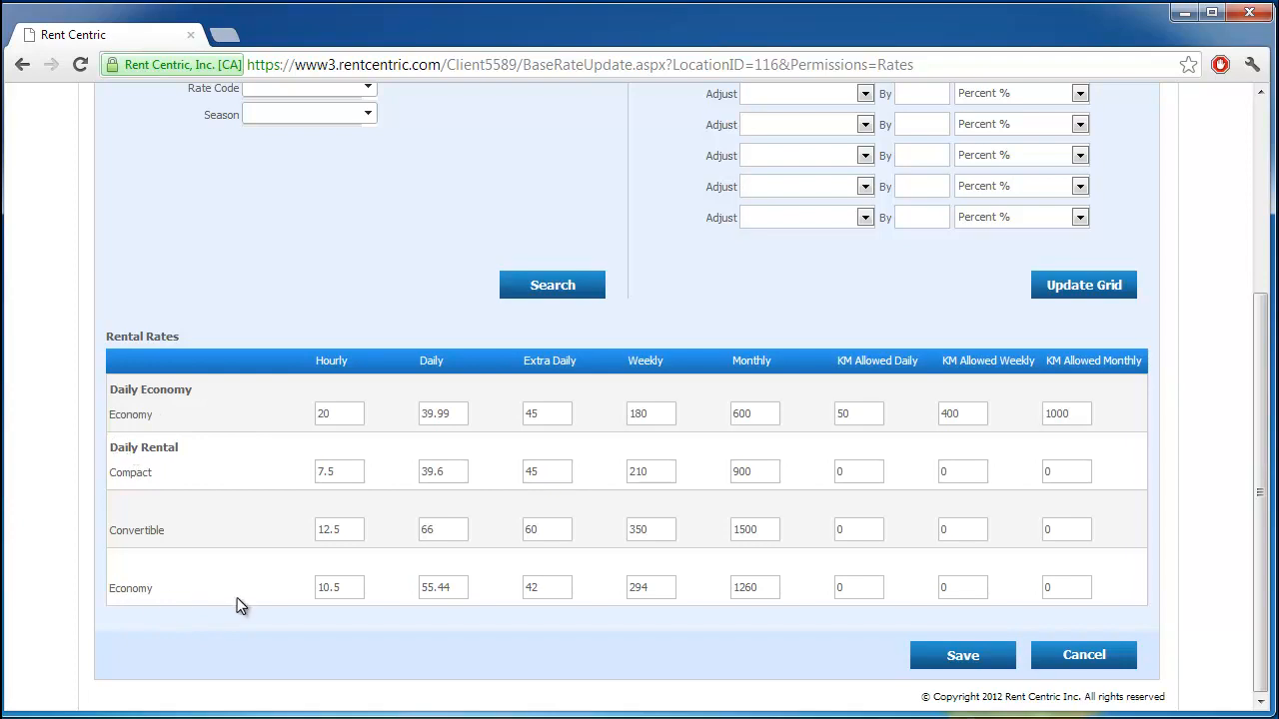
{"action": "scroll", "coordinate": [265, 599], "scroll_direction": "up", "scroll_amount": 1}
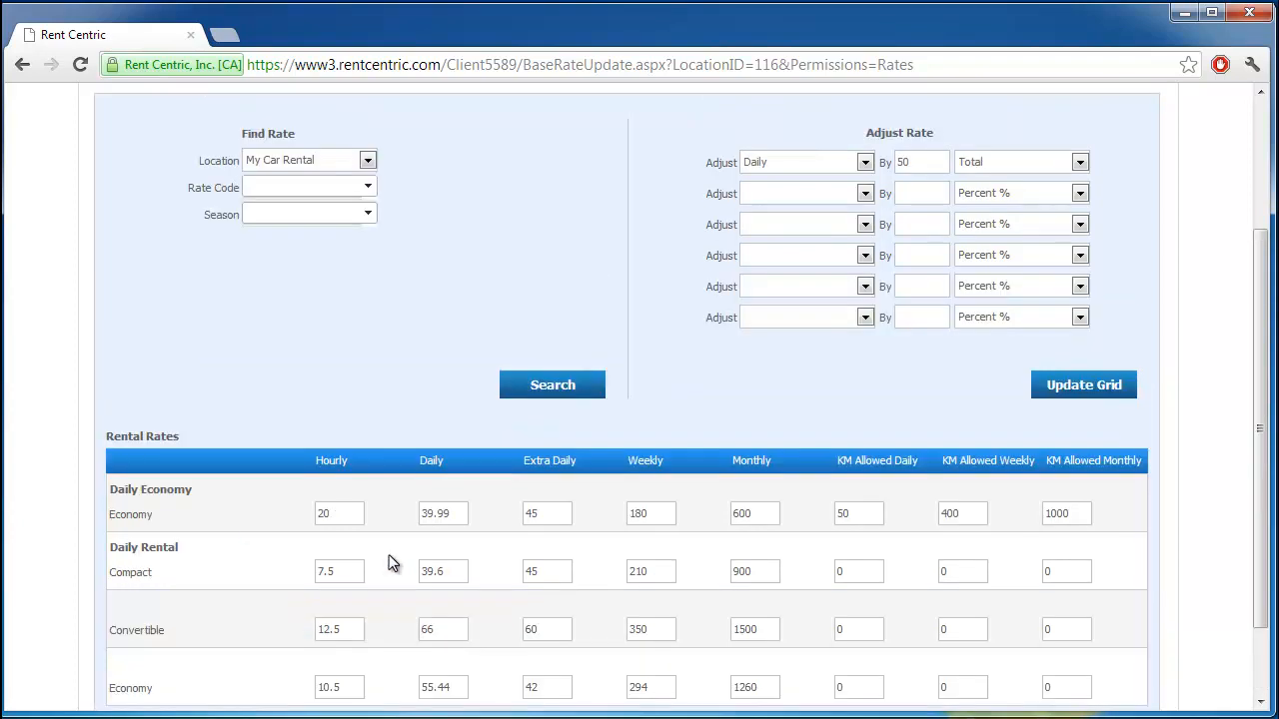
Apply the Daily total of 50 to all listed Daily Economy and Daily Rental vehicle types and save the rates.
{"action": "scroll", "coordinate": [873, 480], "scroll_direction": "down", "scroll_amount": 1}
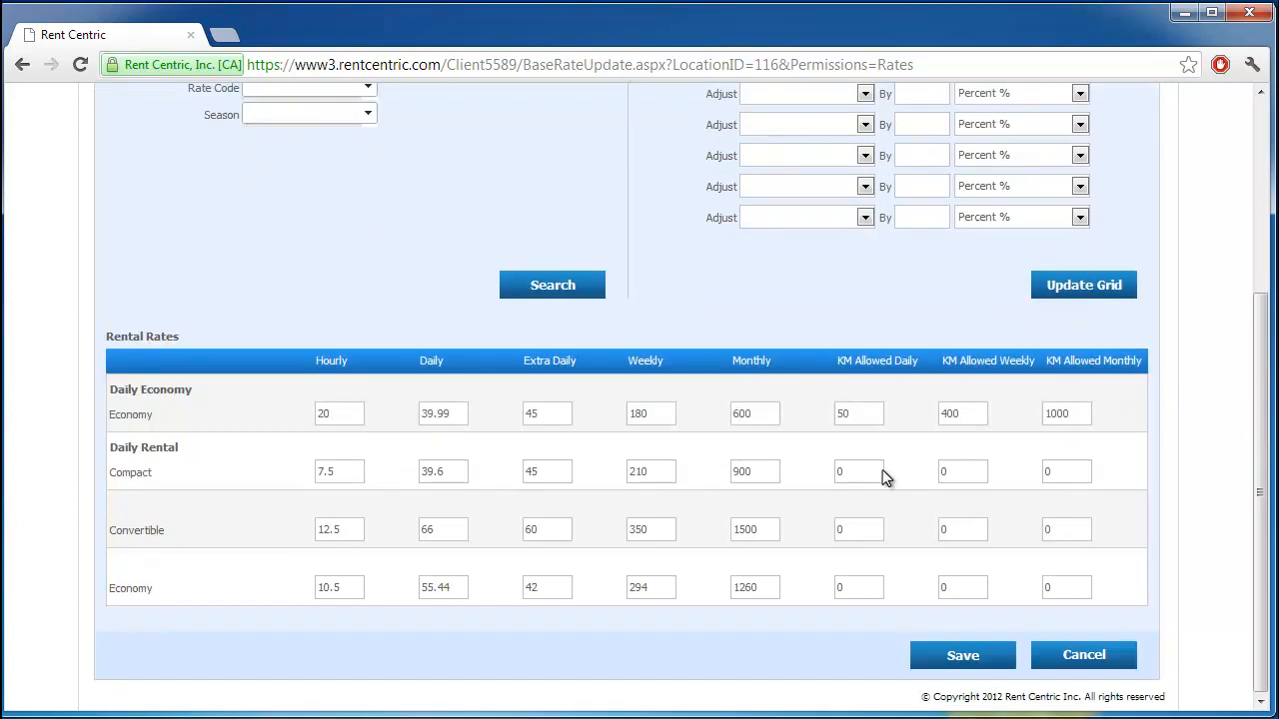
{"action": "left_click", "coordinate": [1089, 286]}
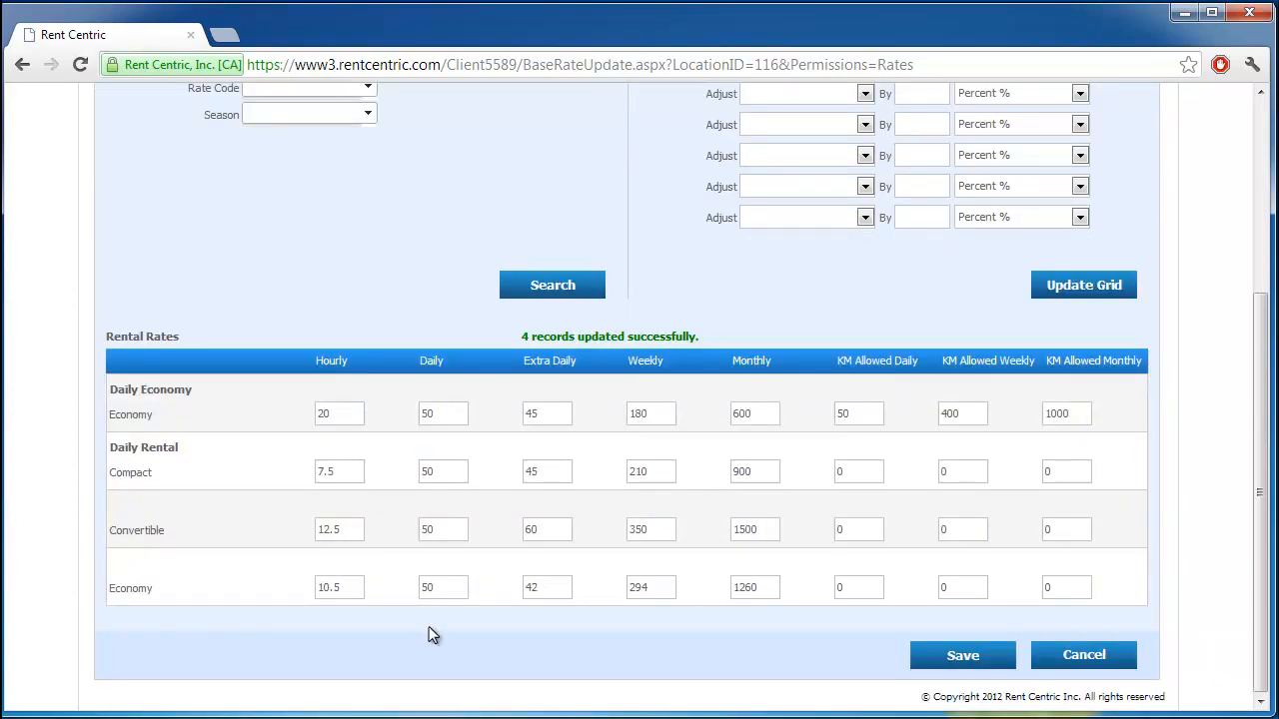
{"action": "left_click", "coordinate": [964, 655]}
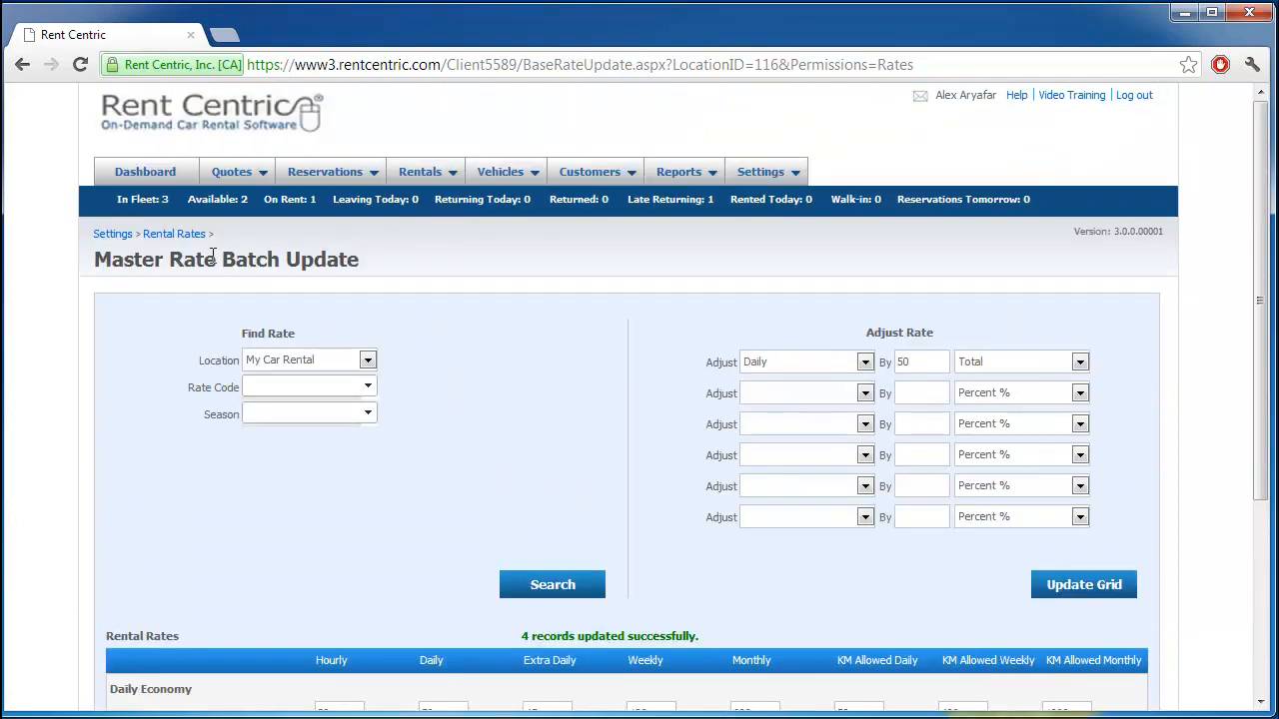
Open Rate Values Update from the rental rates setup and set the location to My Car Rental.
{"action": "left_click", "coordinate": [175, 237]}
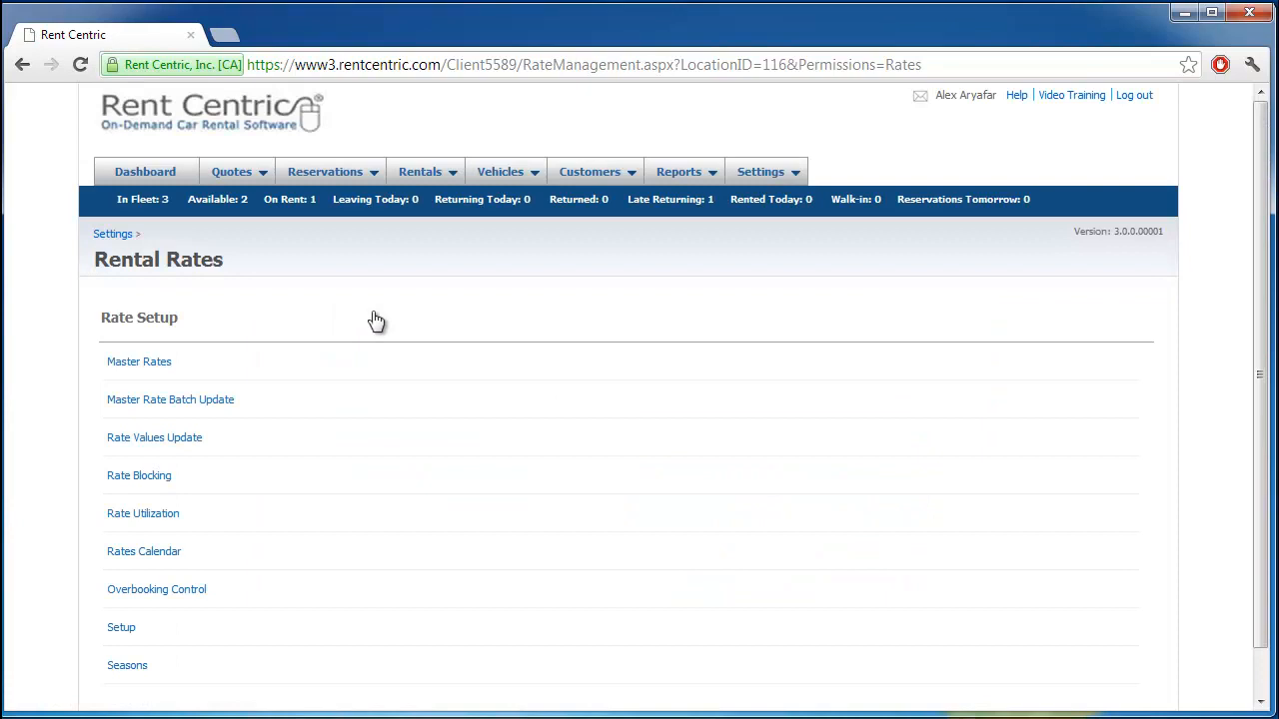
{"action": "left_click", "coordinate": [182, 442]}
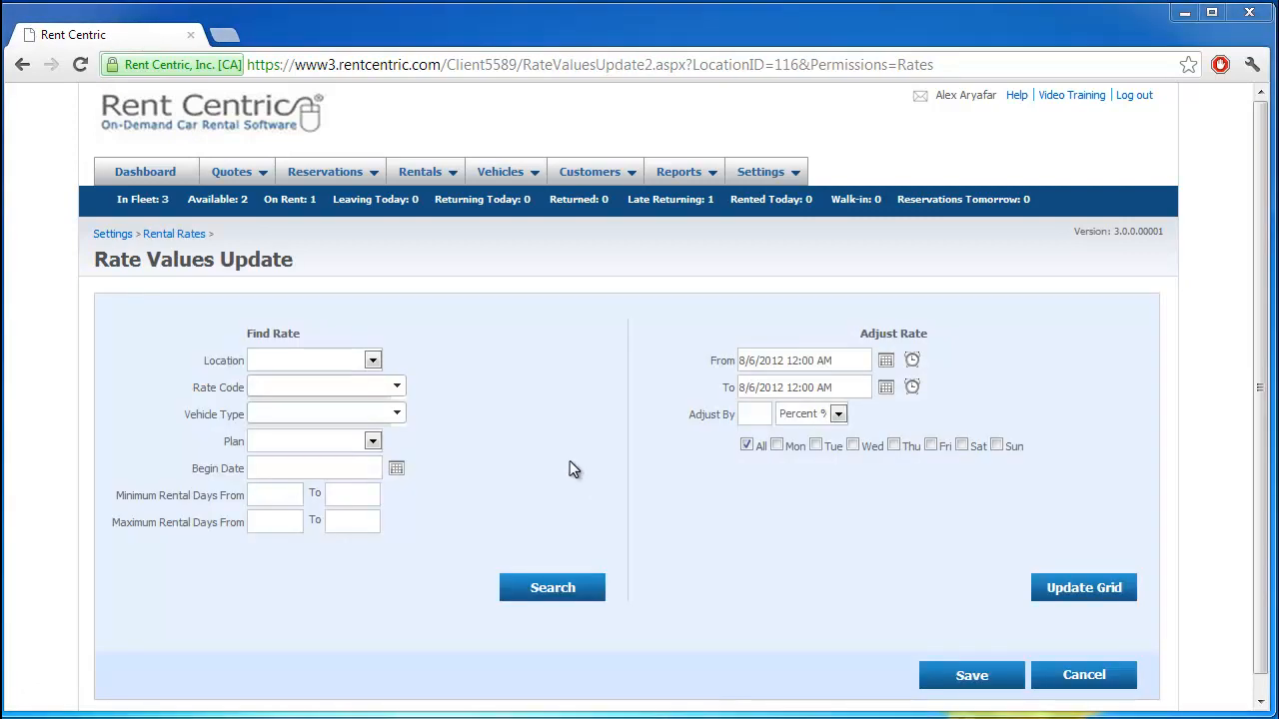
{"action": "left_click", "coordinate": [367, 361]}
{"action": "left_click", "coordinate": [338, 388]}
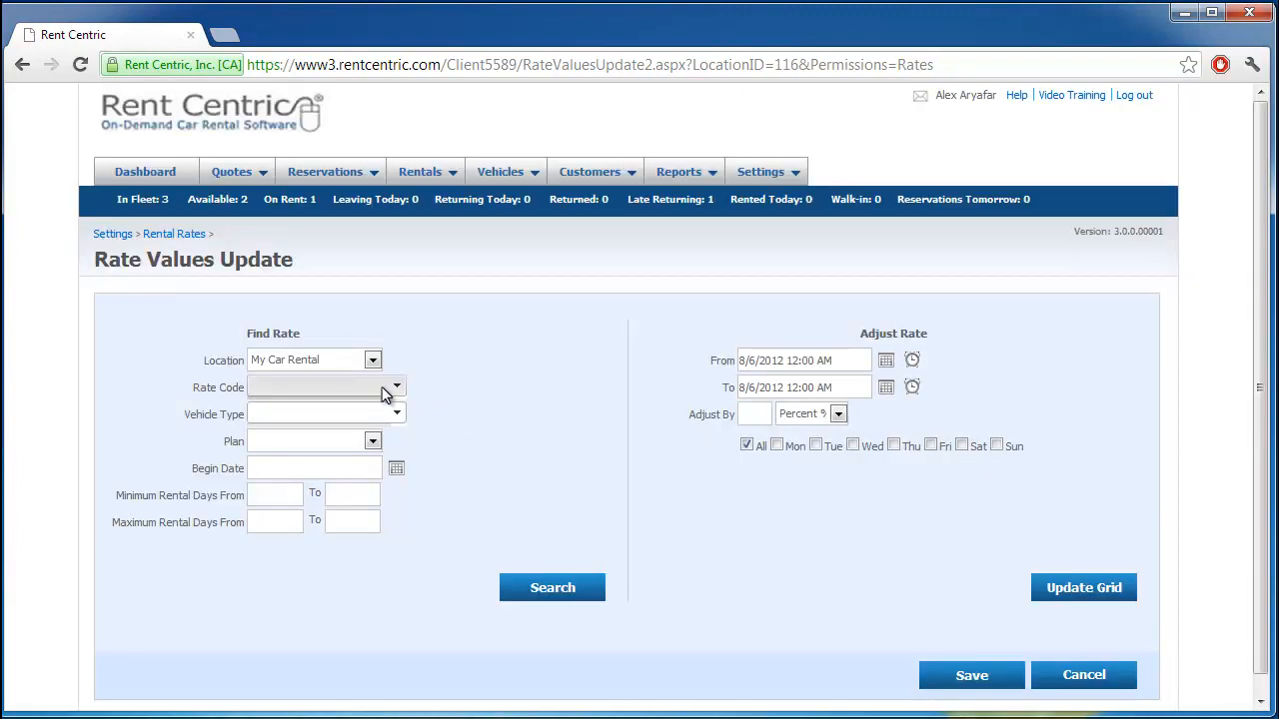
Filter the rates by the Daily Economy rate code and the Economy vehicle type.
{"action": "left_click", "coordinate": [397, 389]}
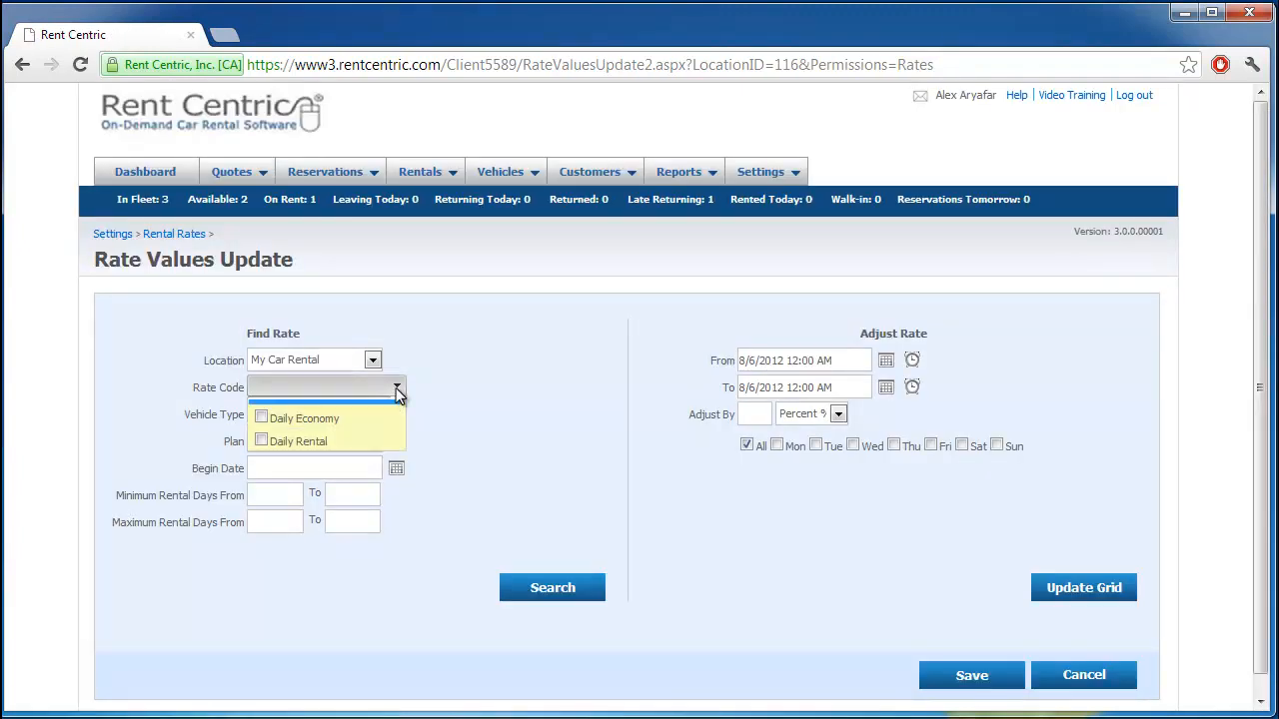
{"action": "left_click", "coordinate": [259, 432]}
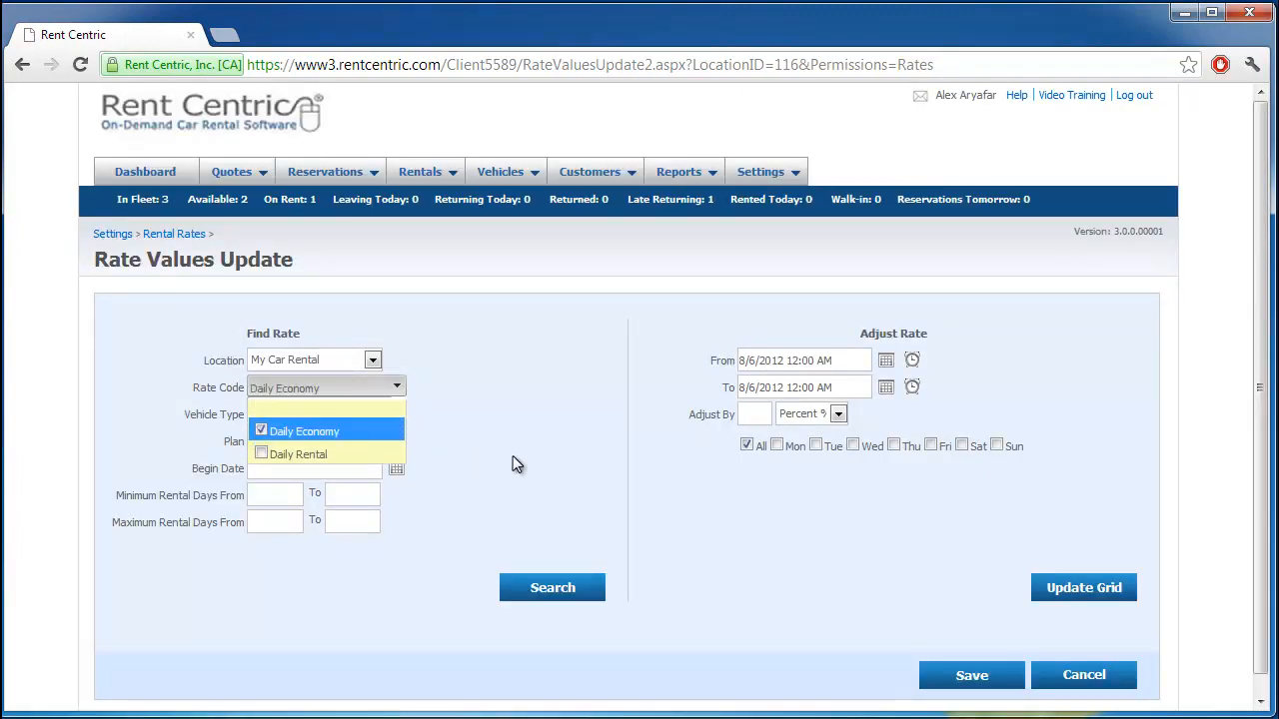
{"action": "left_click", "coordinate": [513, 457]}
{"action": "left_click", "coordinate": [396, 413]}
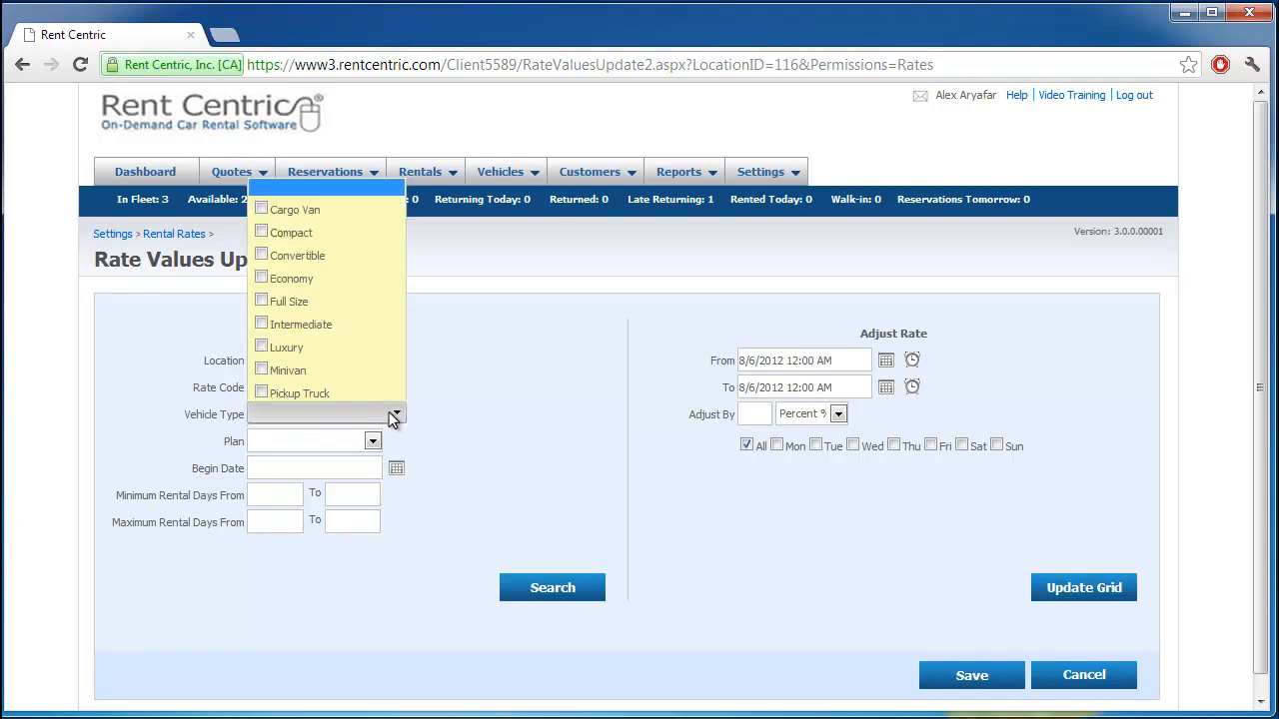
{"action": "left_click", "coordinate": [260, 207]}
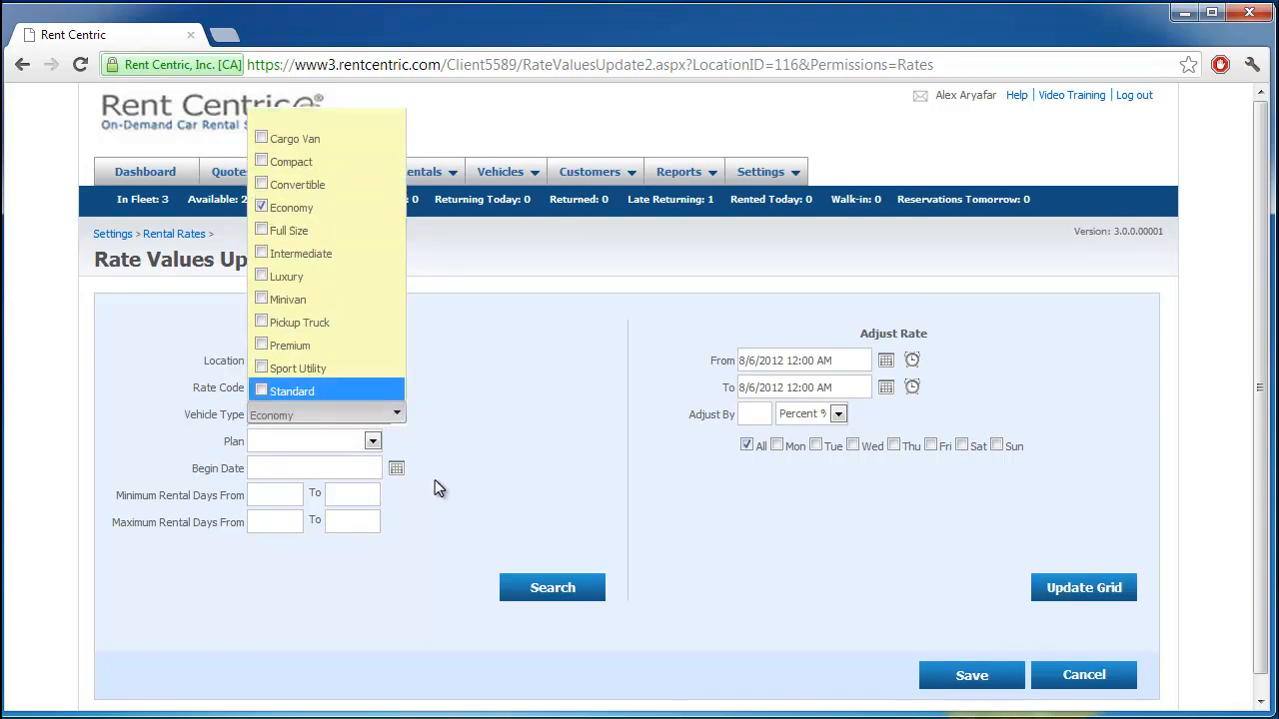
{"action": "left_click", "coordinate": [434, 480]}
Set the plan to Daily and the begin date to 8/14/2012, and search for the matching rates.
{"action": "left_click", "coordinate": [370, 440]}
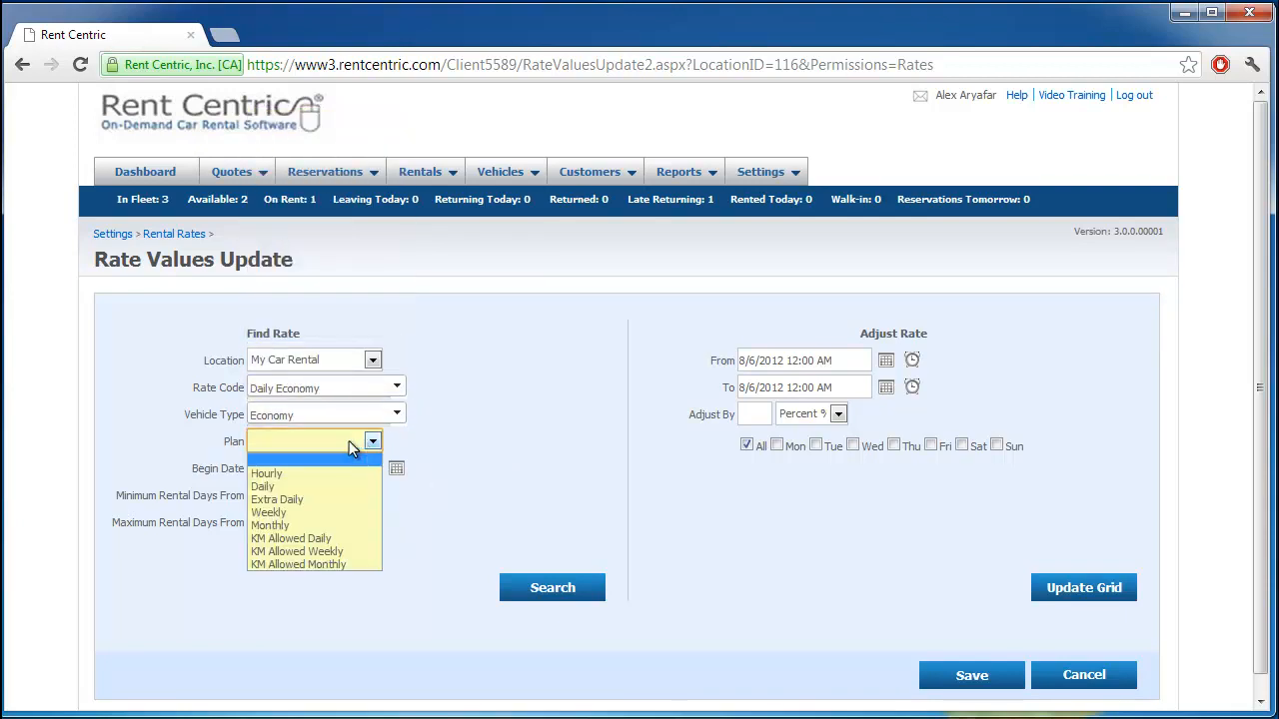
{"action": "left_click", "coordinate": [300, 488]}
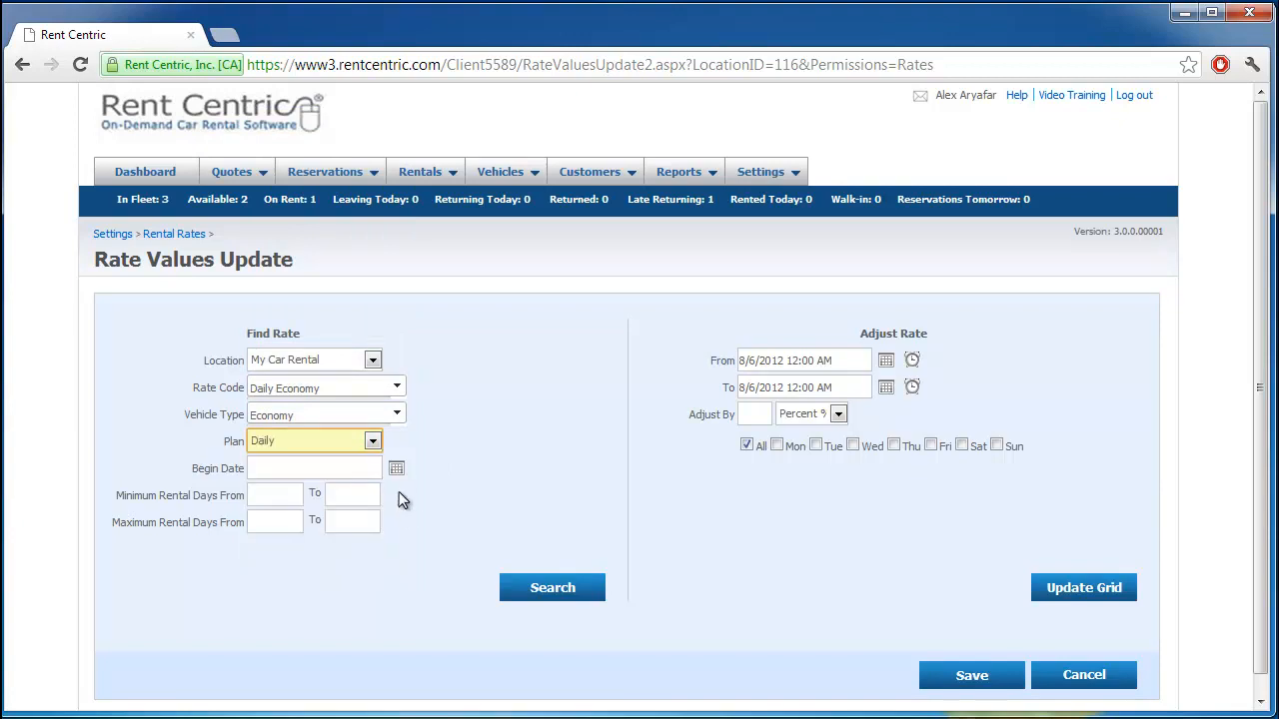
{"action": "left_click", "coordinate": [398, 469]}
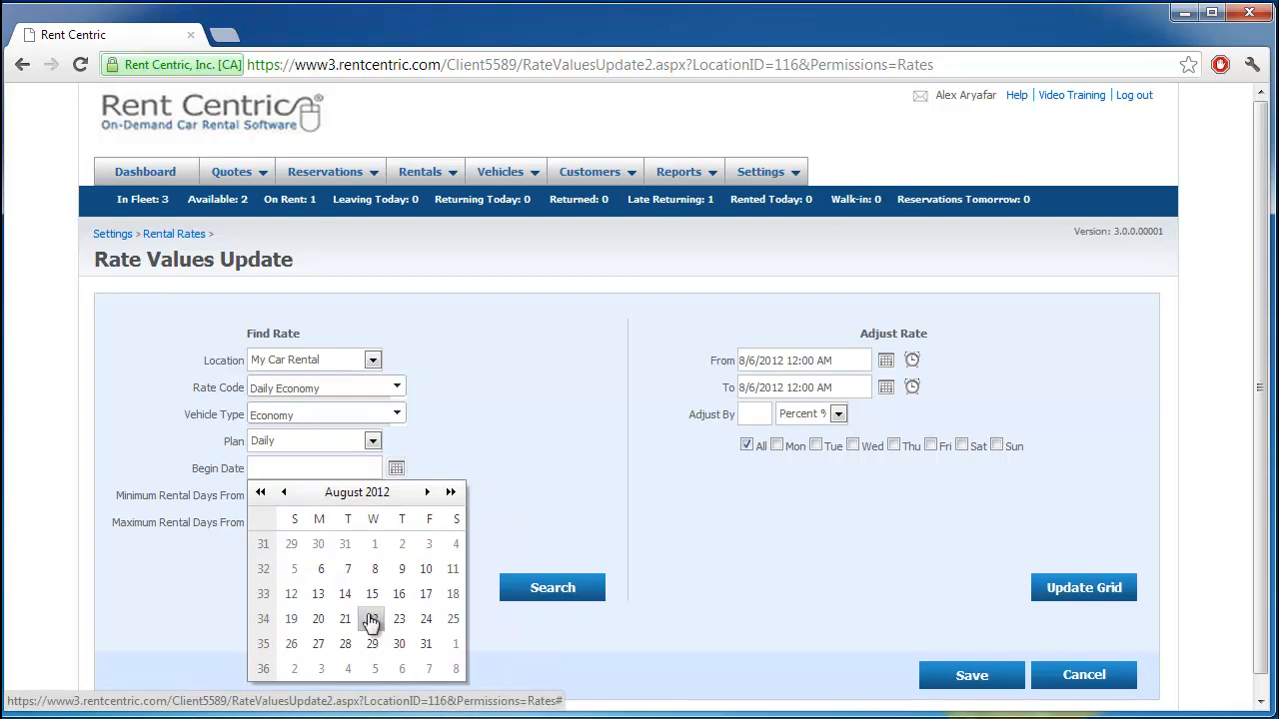
{"action": "left_click", "coordinate": [338, 595]}
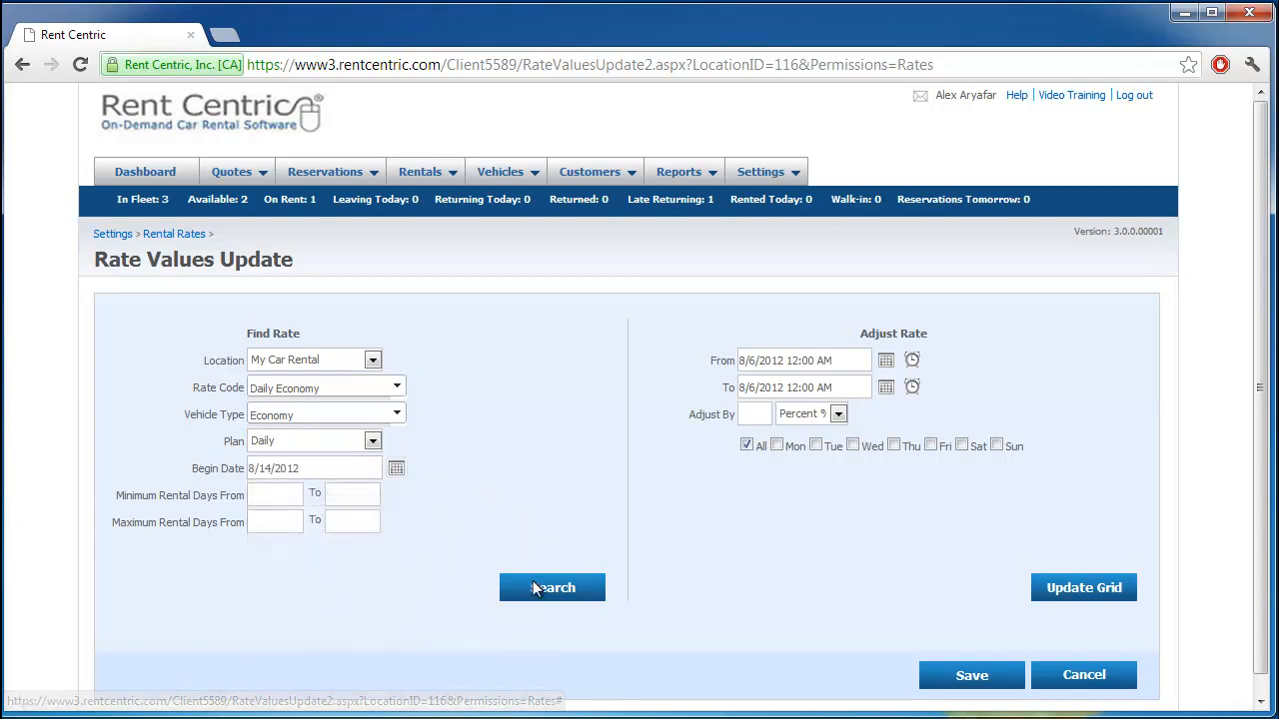
{"action": "left_click", "coordinate": [545, 587]}
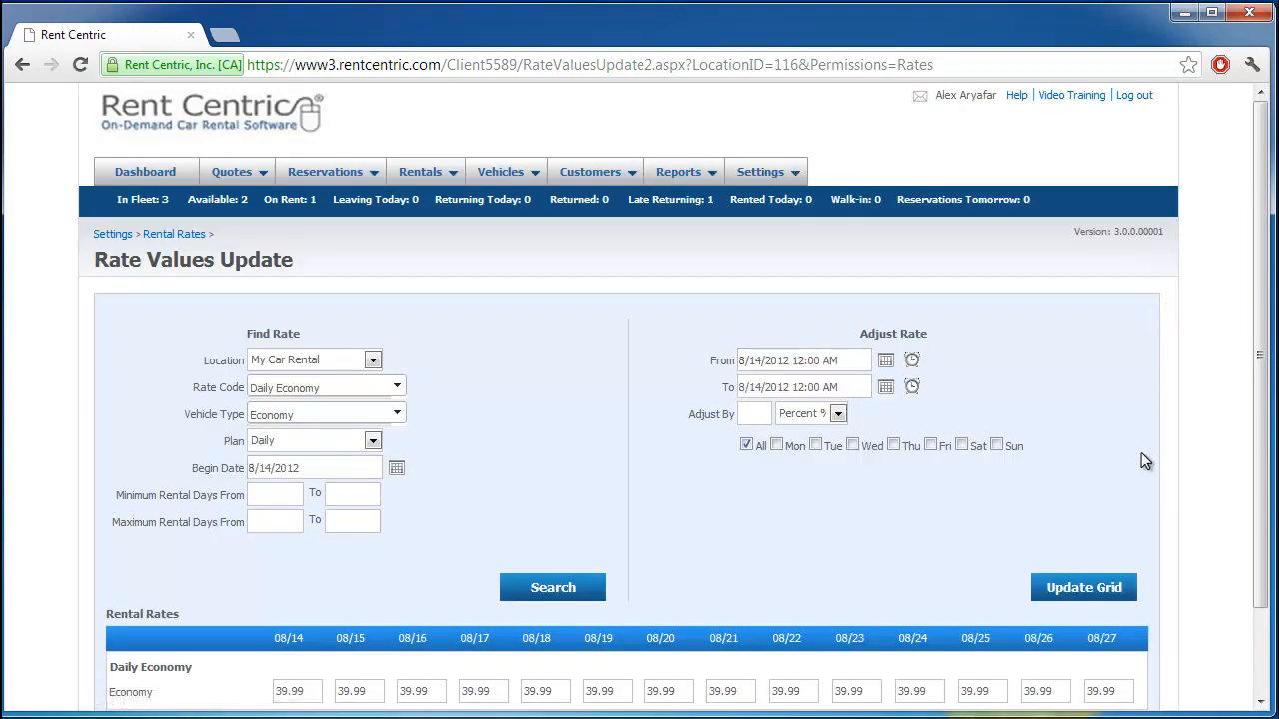
{"action": "scroll", "coordinate": [1139, 455], "scroll_direction": "down", "scroll_amount": 1}
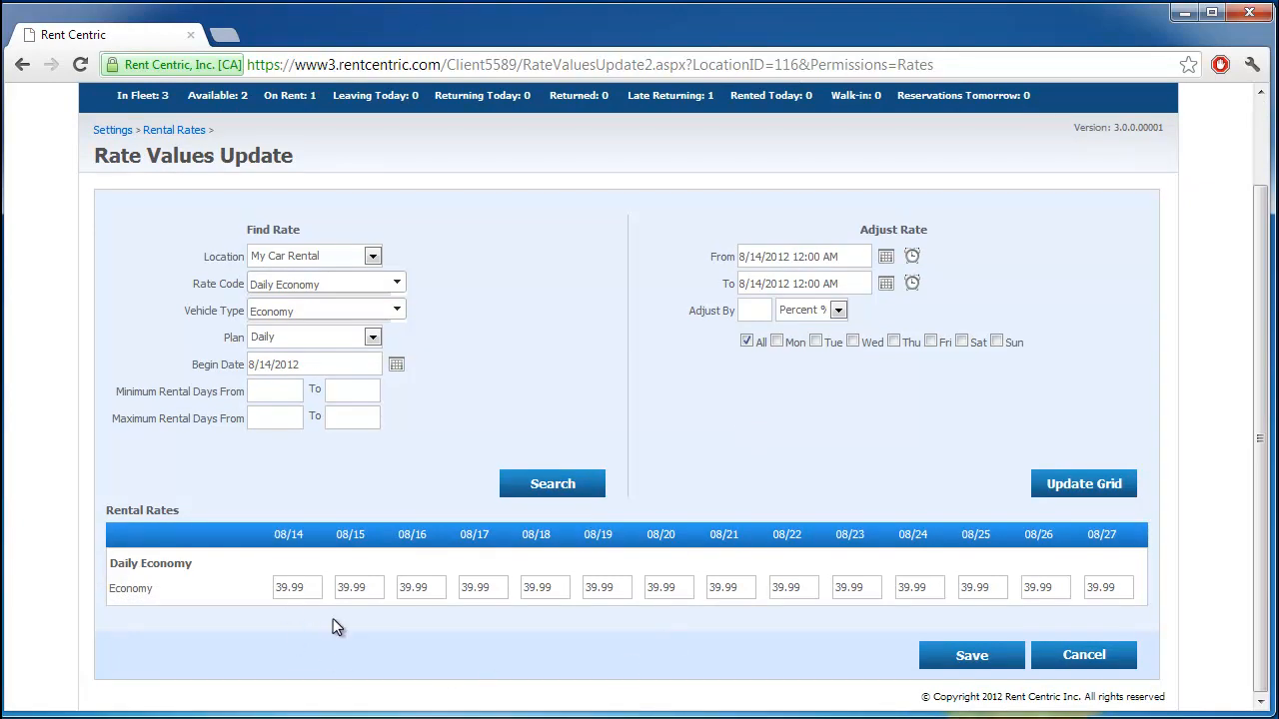
Set the rate adjustment period from 8/17/2012 to 8/20/2012.
{"action": "left_click", "coordinate": [887, 259]}
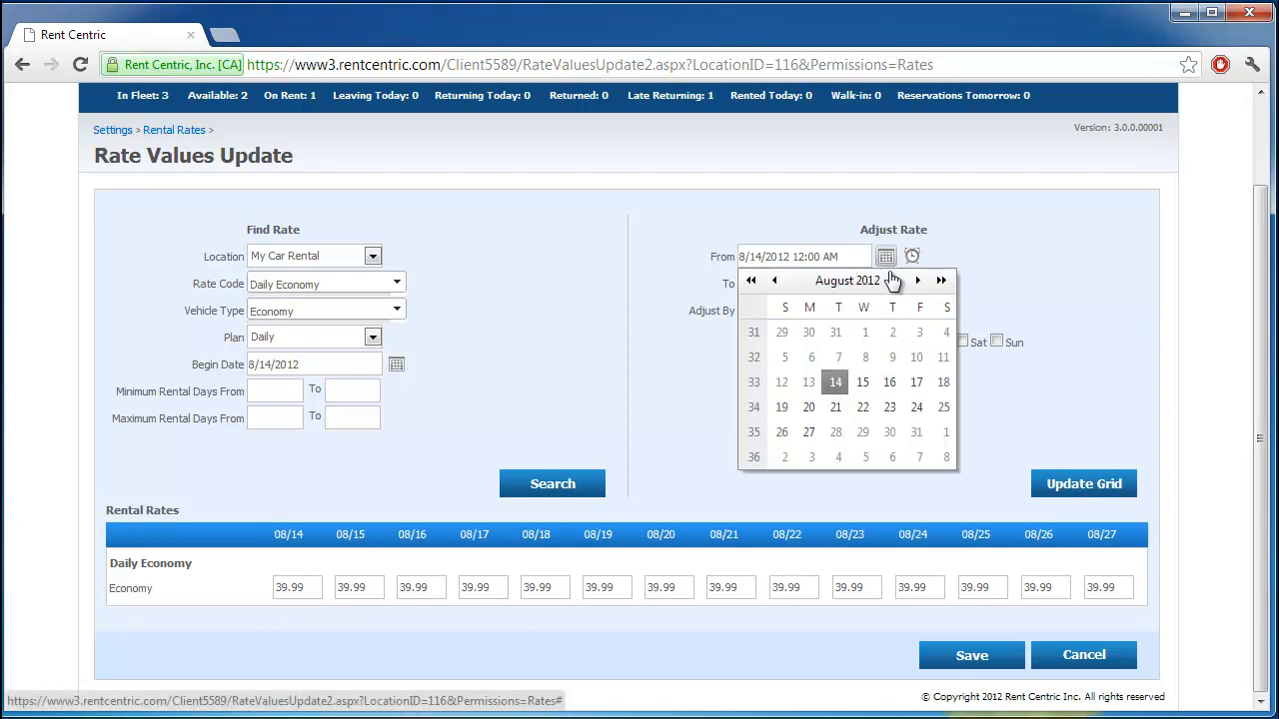
{"action": "left_click", "coordinate": [917, 383]}
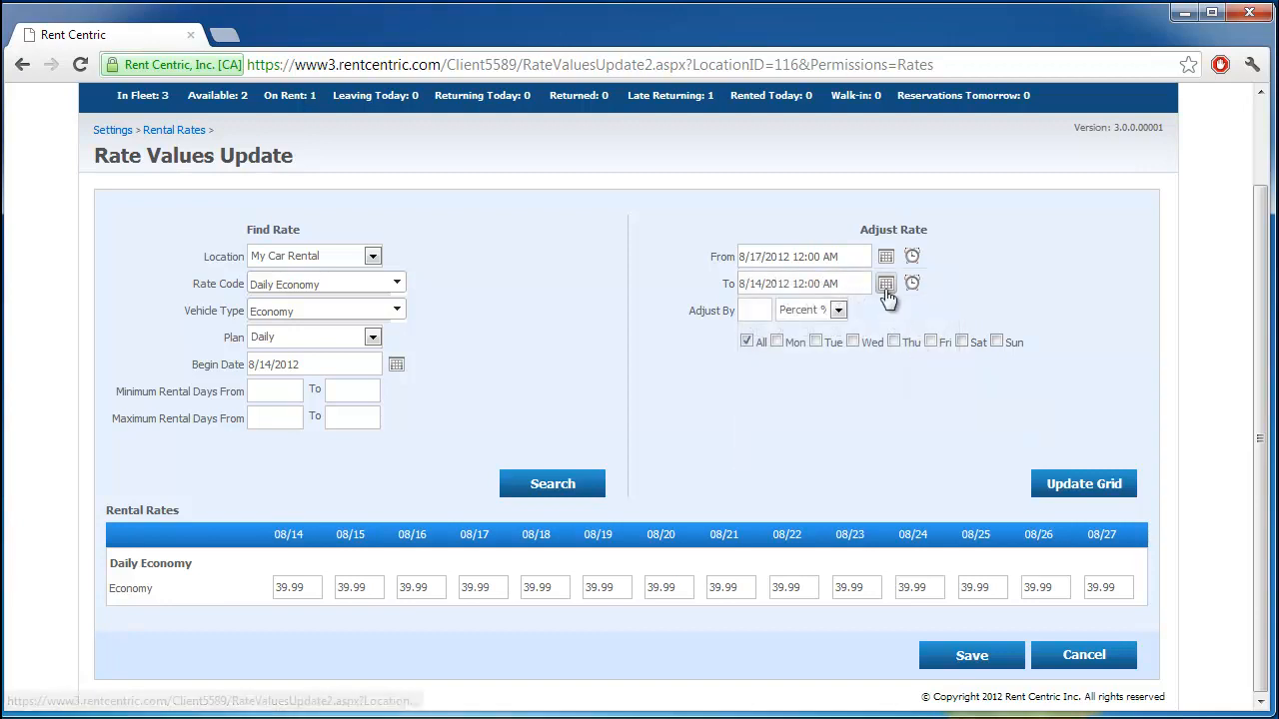
{"action": "left_click", "coordinate": [887, 284]}
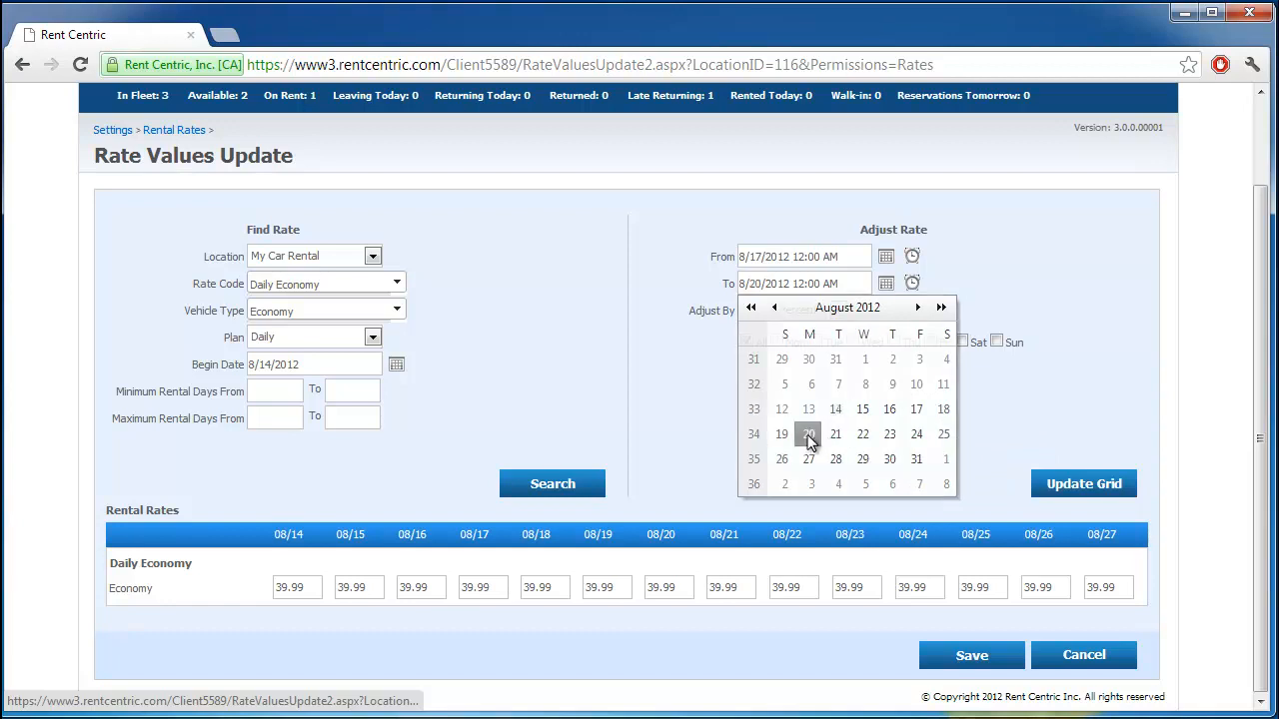
{"action": "left_click", "coordinate": [809, 437]}
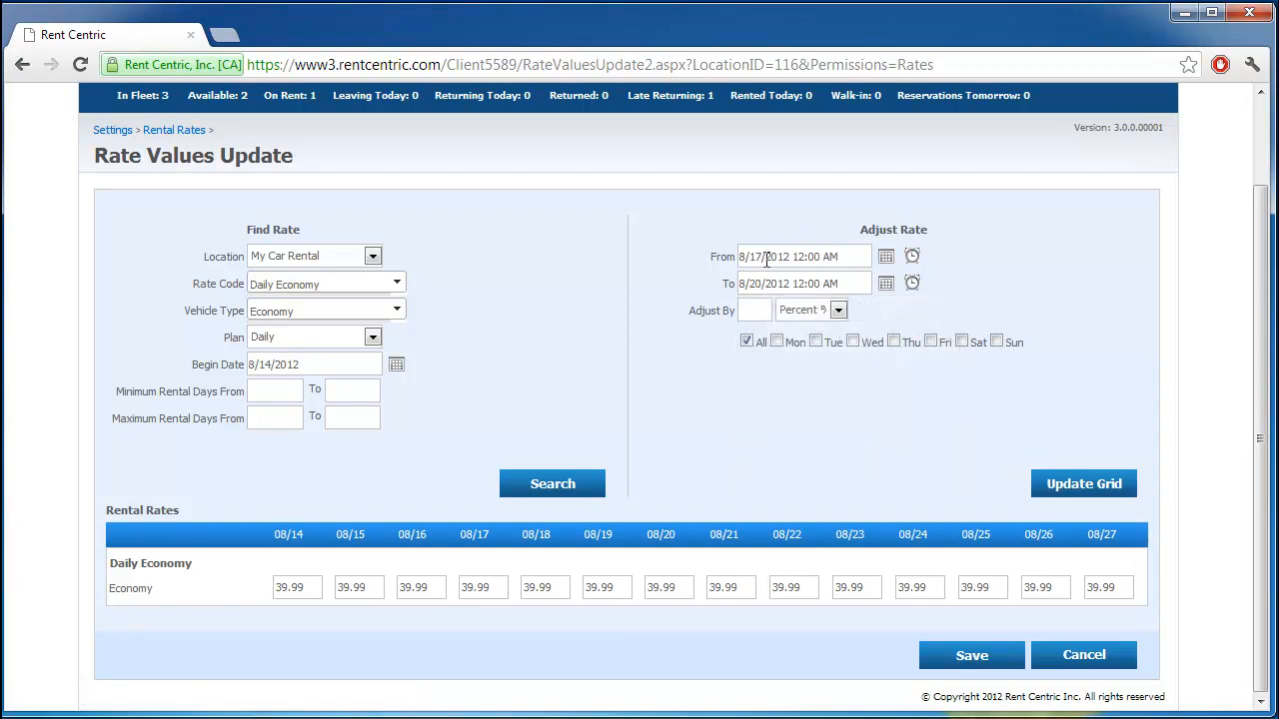
Adjust the rates by 10 percent for all weekdays, update the grid, and check the values for 08/17 through 08/20.
{"action": "left_click", "coordinate": [756, 311]}
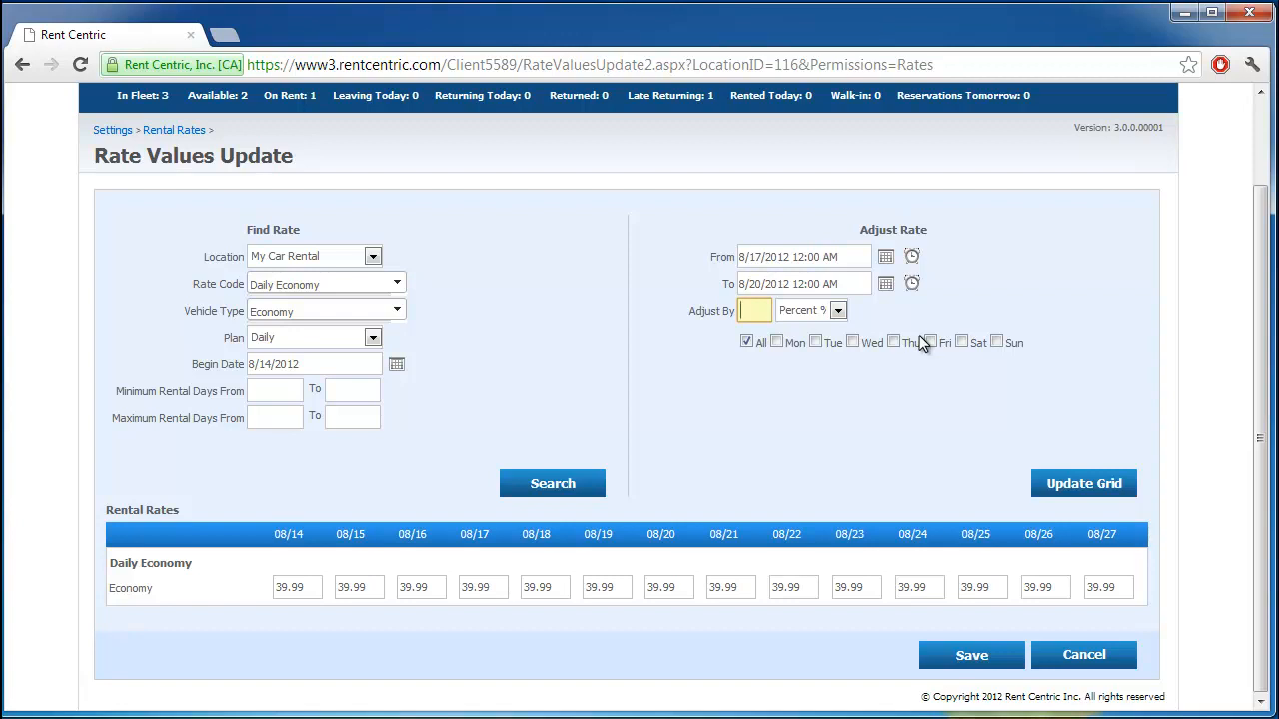
{"action": "type", "text": "10"}
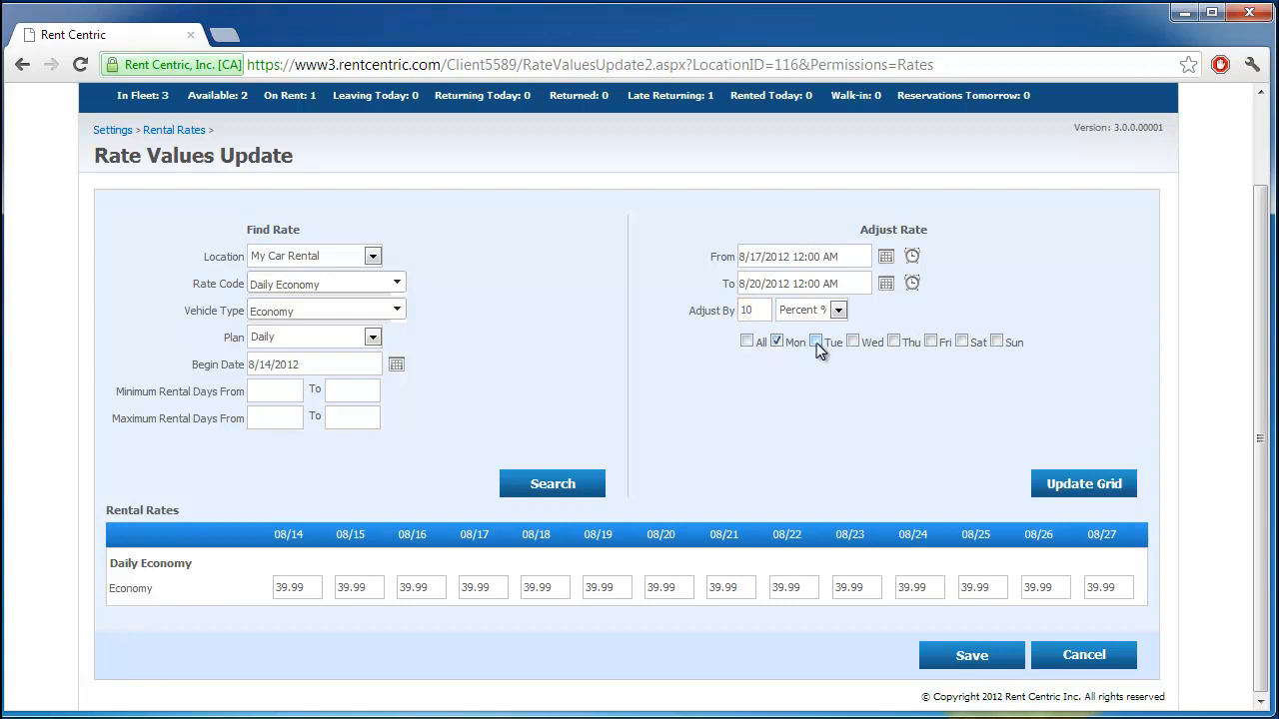
{"action": "left_click", "coordinate": [746, 341]}
{"action": "left_click", "coordinate": [1039, 485]}
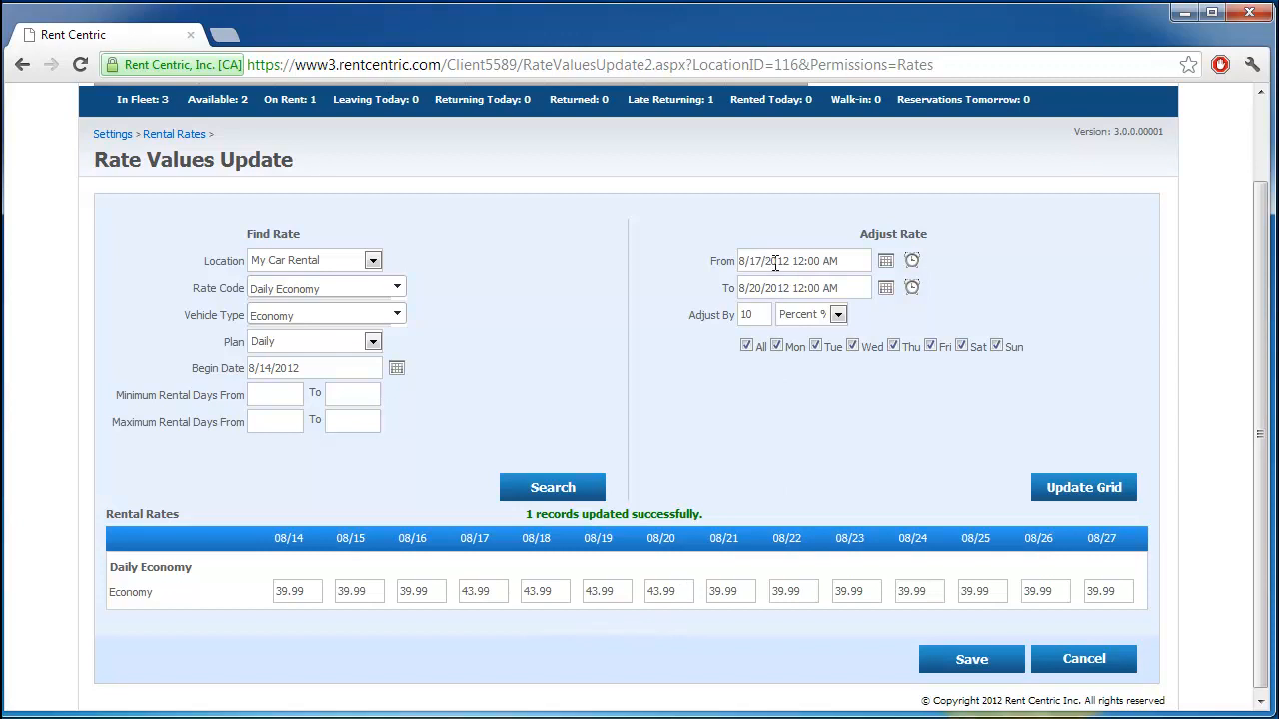
{"action": "left_click", "coordinate": [673, 593]}
{"action": "left_click", "coordinate": [604, 591]}
{"action": "left_click", "coordinate": [555, 592]}
{"action": "left_click", "coordinate": [491, 592]}
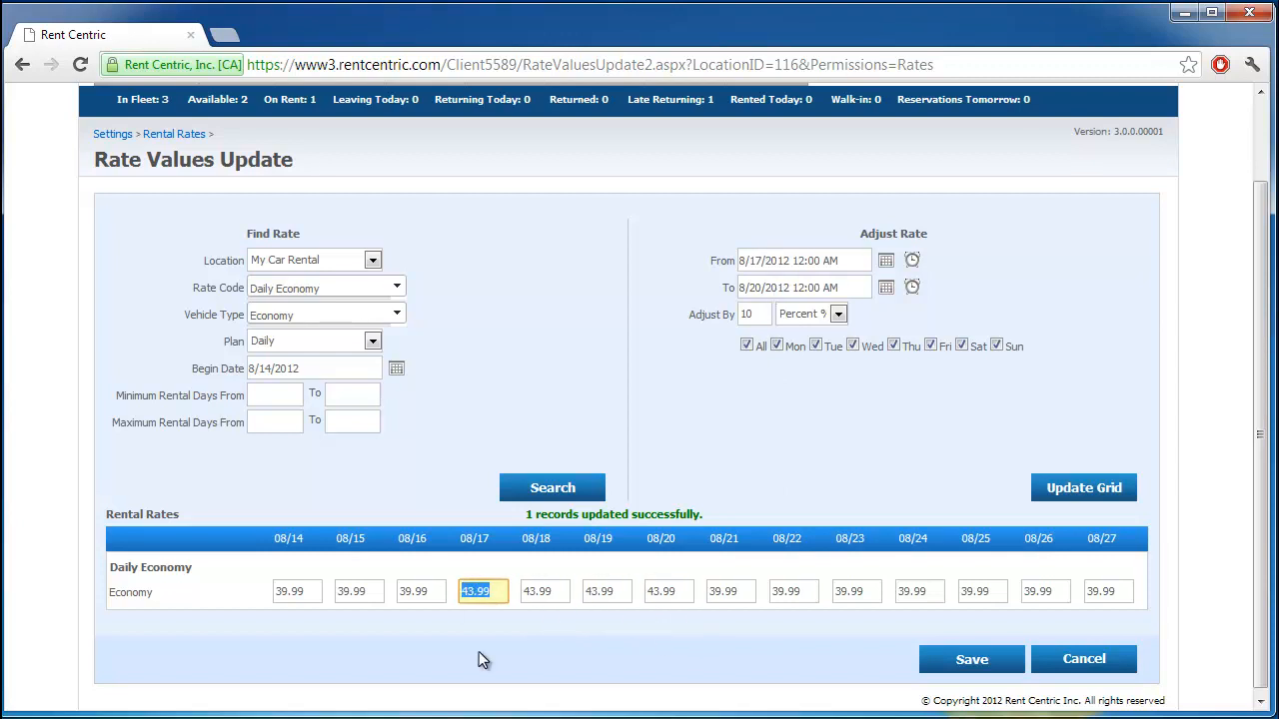
Save the adjusted Daily Economy rate values and open the Rate Blocking page from Rental Rates.
{"action": "left_click", "coordinate": [950, 665]}
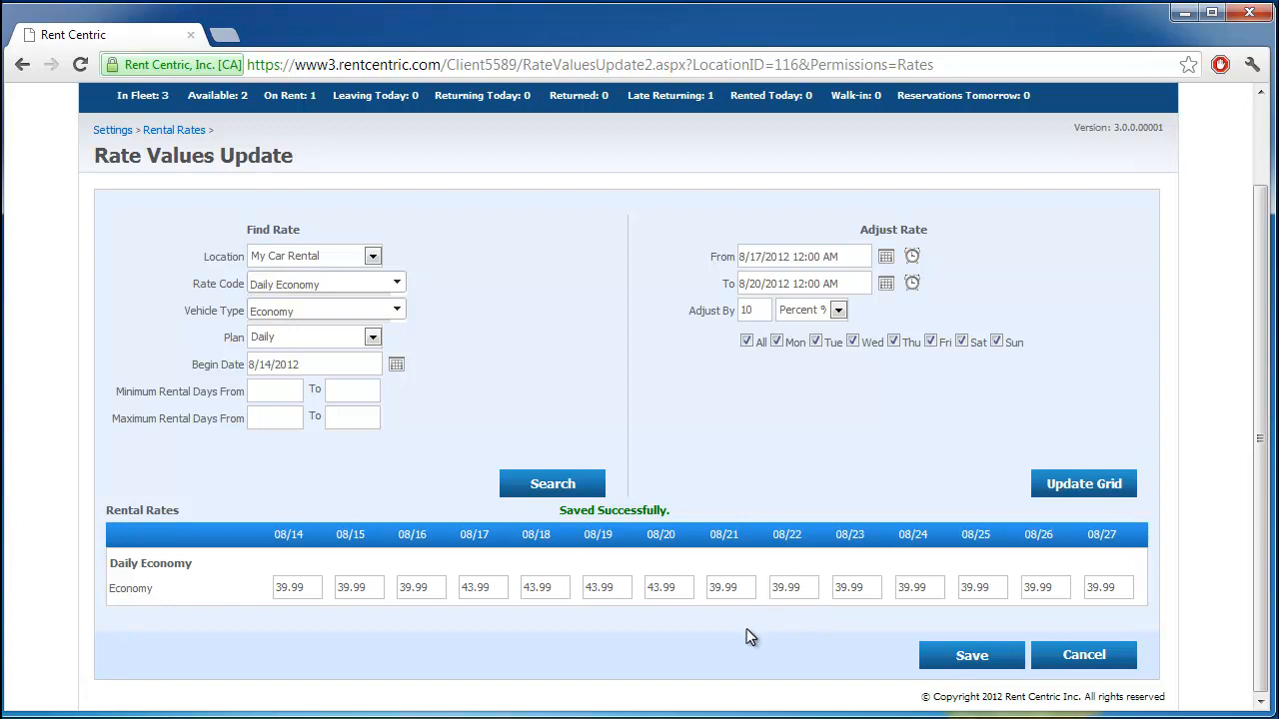
{"action": "scroll", "coordinate": [746, 637], "scroll_direction": "up", "scroll_amount": 2}
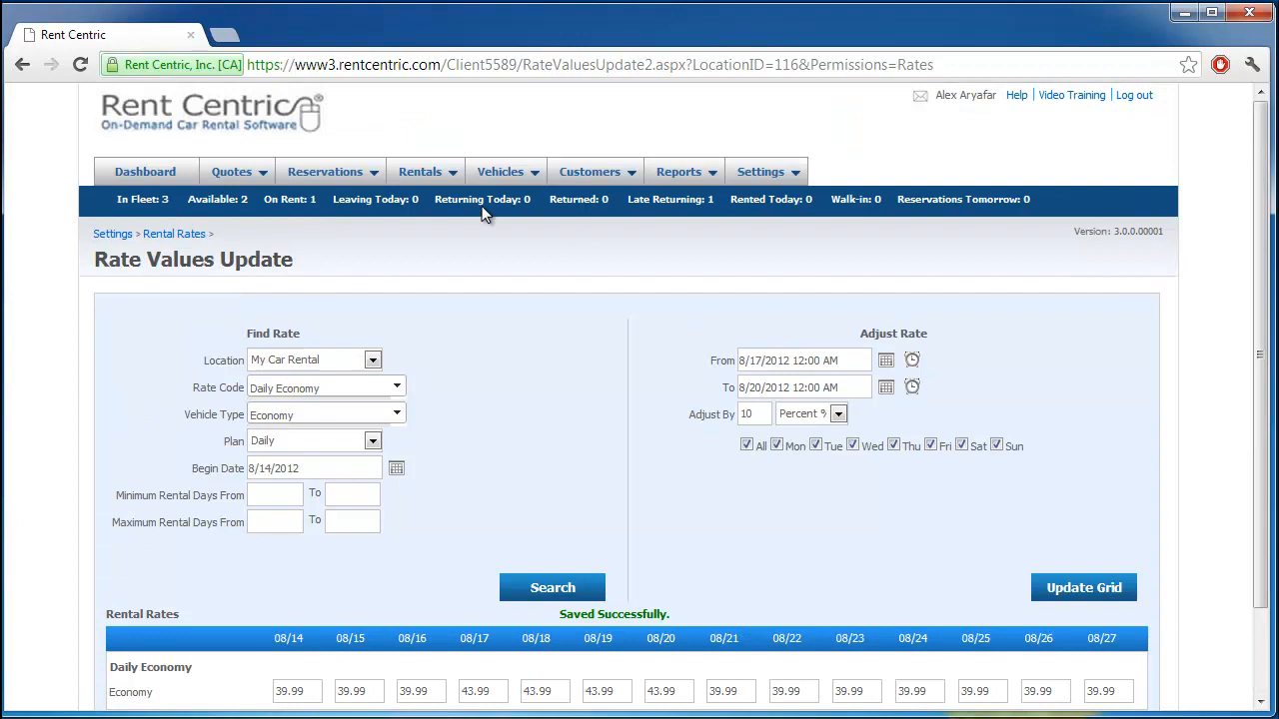
{"action": "left_click", "coordinate": [176, 234]}
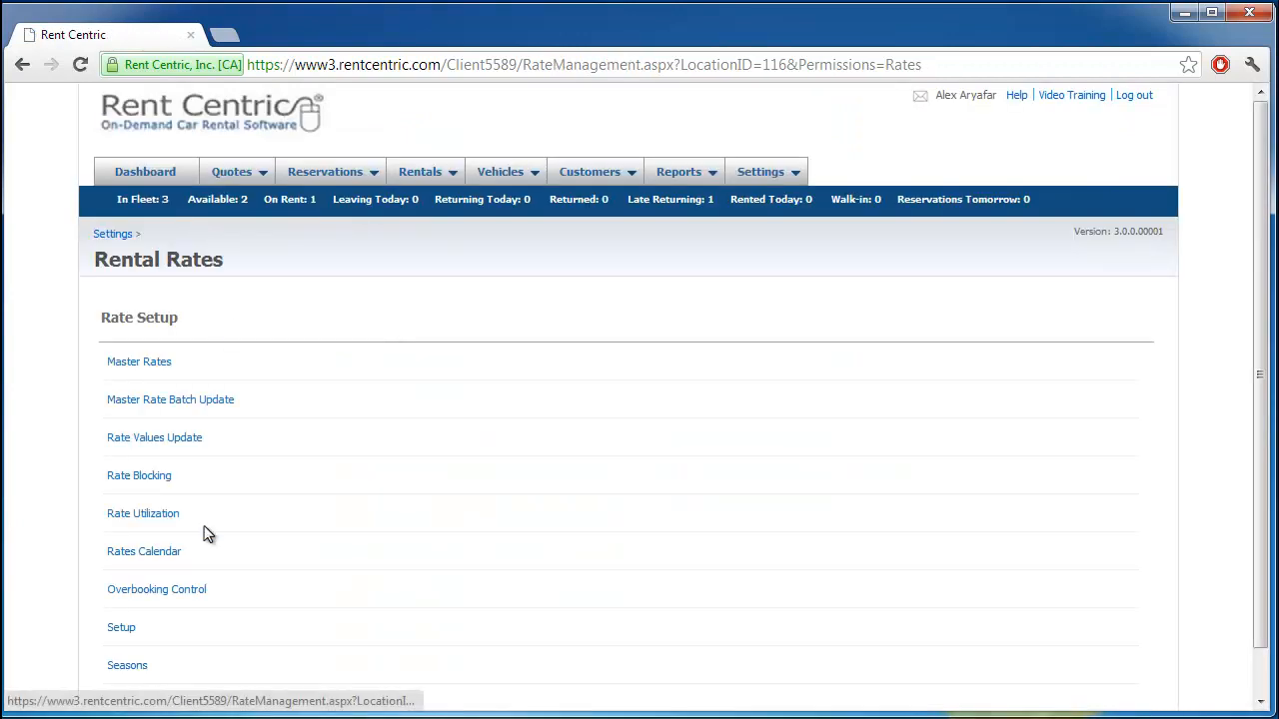
{"action": "left_click", "coordinate": [152, 478]}
Filter the rate blocks by the My Car Rental location, the Daily Economy rate code and the Economy vehicle type.
{"action": "left_click", "coordinate": [396, 359]}
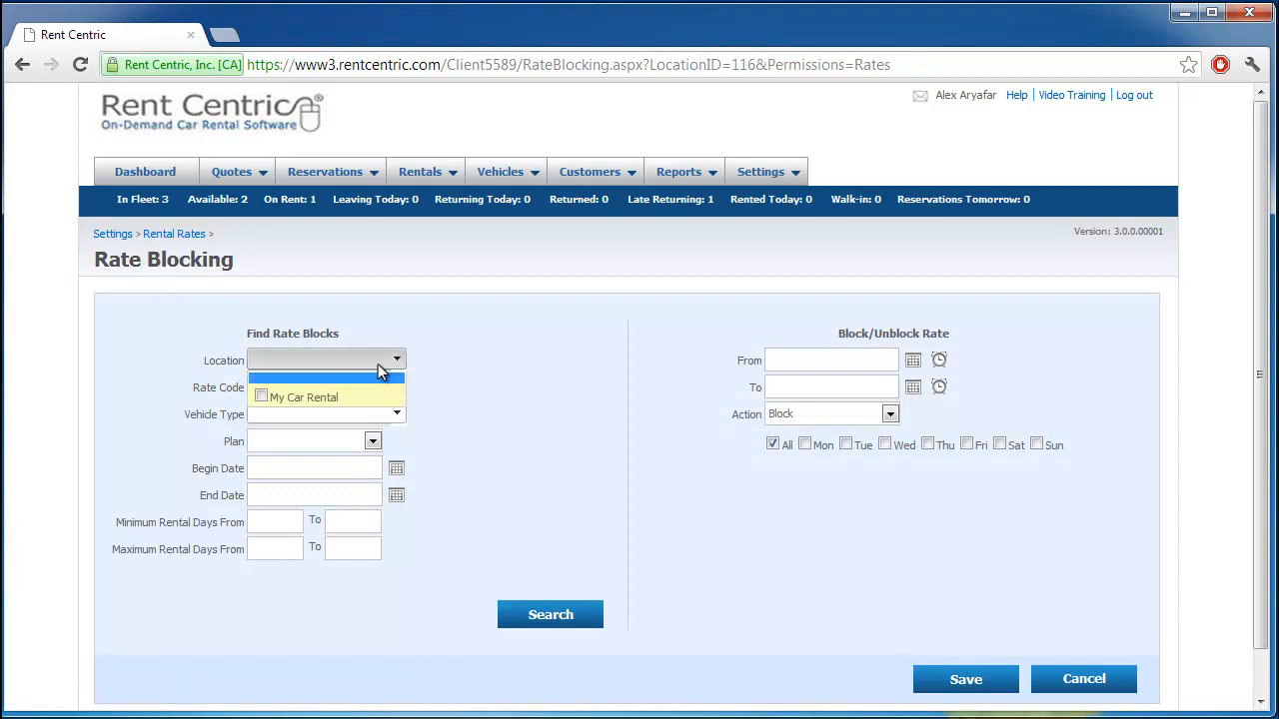
{"action": "left_click", "coordinate": [338, 404]}
{"action": "left_click", "coordinate": [471, 417]}
{"action": "left_click", "coordinate": [365, 389]}
{"action": "left_click", "coordinate": [259, 430]}
{"action": "left_click", "coordinate": [446, 439]}
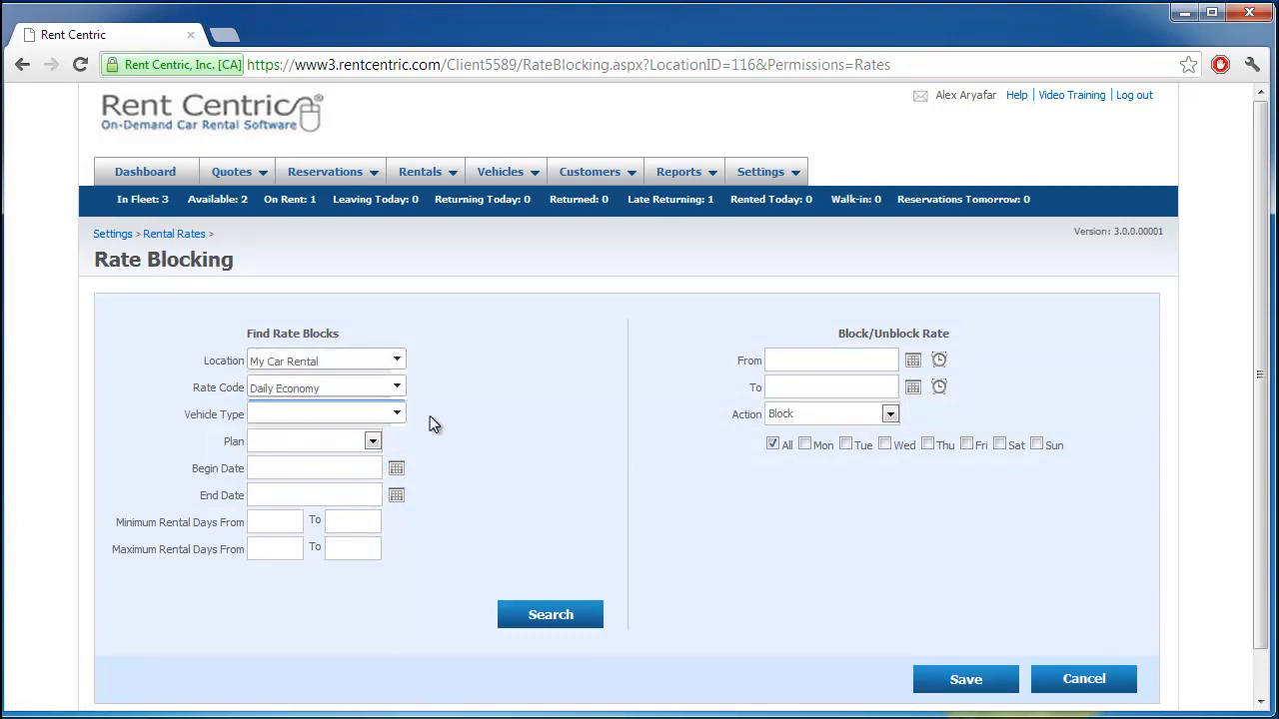
{"action": "left_click", "coordinate": [395, 414]}
{"action": "left_click", "coordinate": [261, 207]}
{"action": "left_click", "coordinate": [440, 435]}
Set the plan to Daily with dates from 8/14/2012 to 8/28/2012, and search for existing rate blocks.
{"action": "left_click", "coordinate": [349, 444]}
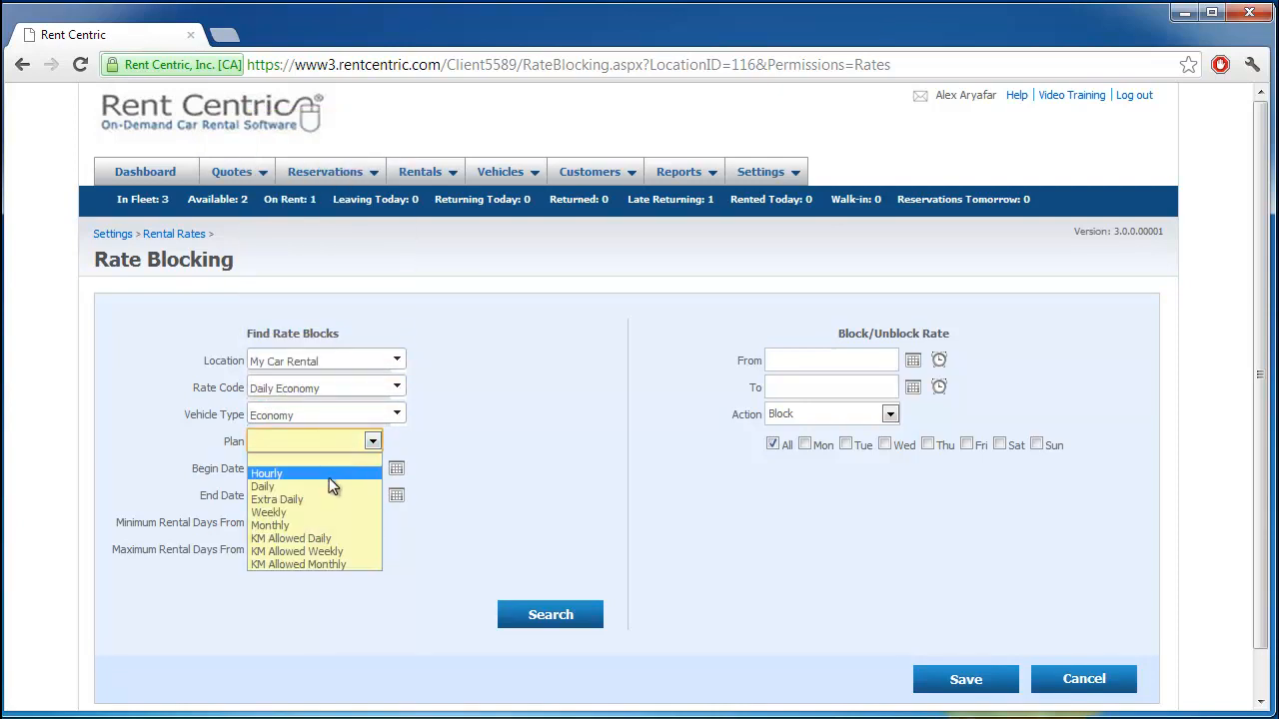
{"action": "left_click", "coordinate": [327, 485]}
{"action": "left_click", "coordinate": [396, 469]}
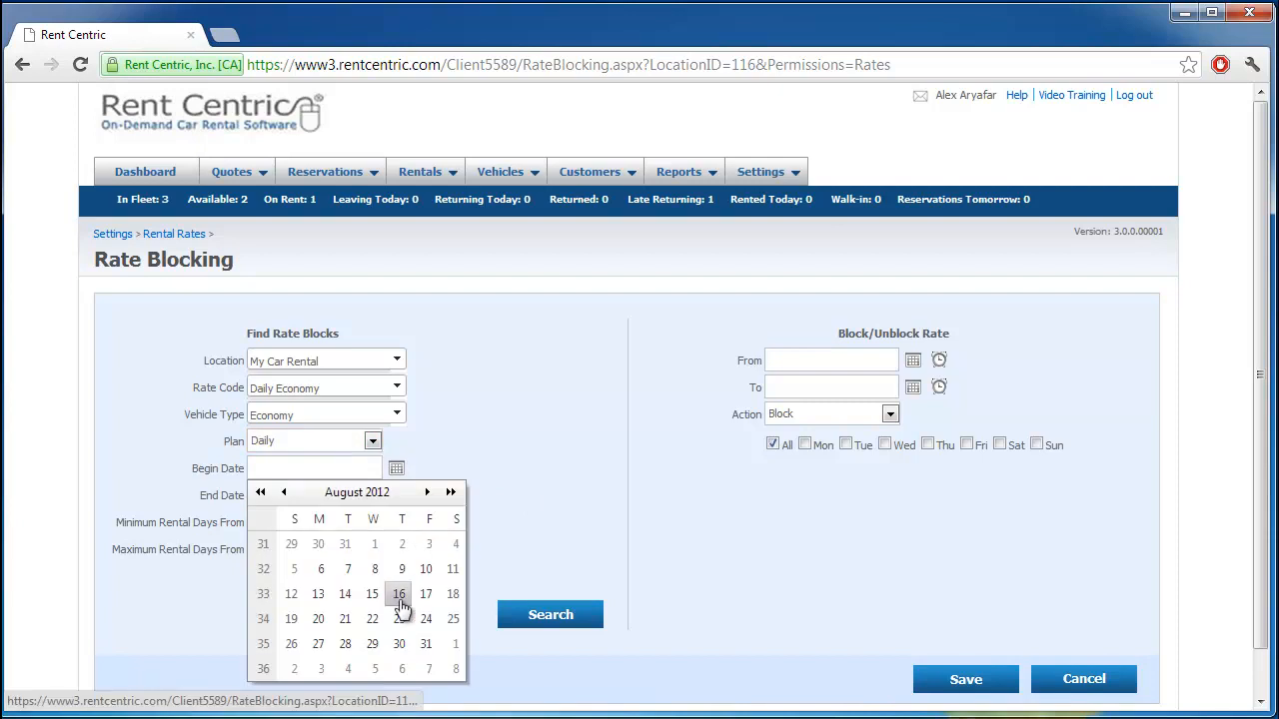
{"action": "left_click", "coordinate": [345, 594]}
{"action": "left_click", "coordinate": [396, 496]}
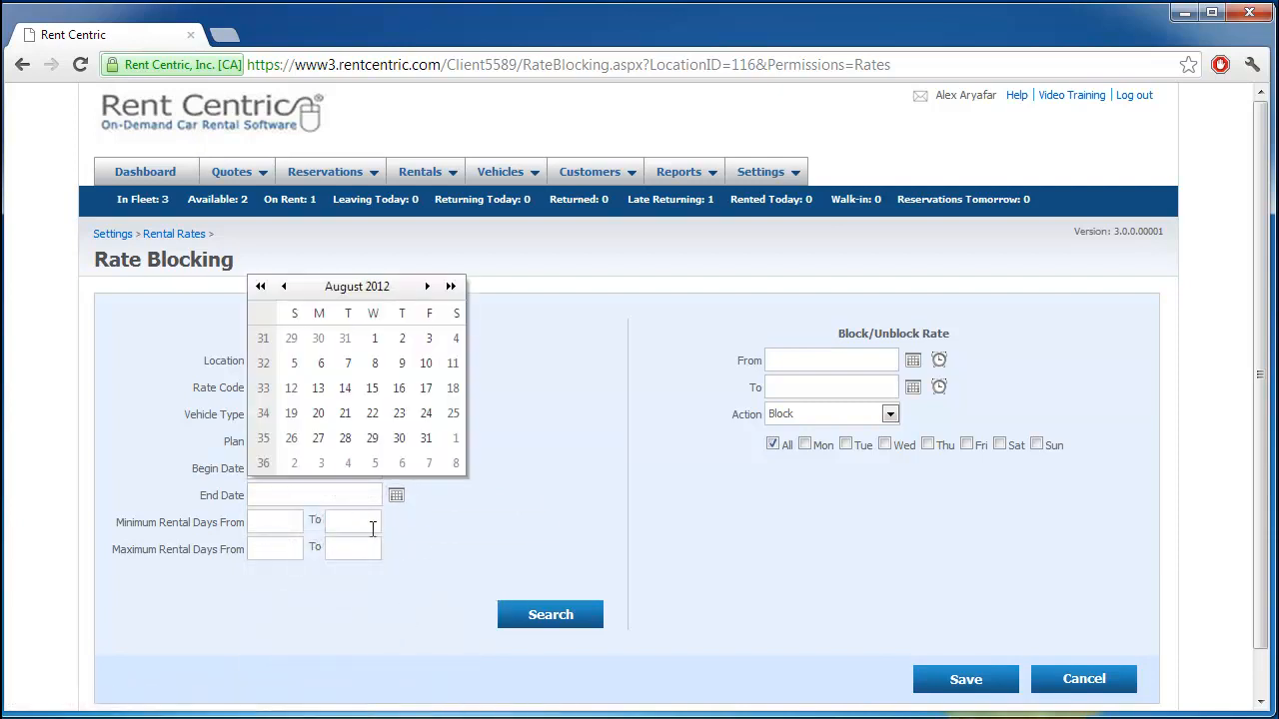
{"action": "left_click", "coordinate": [345, 438]}
{"action": "left_click", "coordinate": [526, 613]}
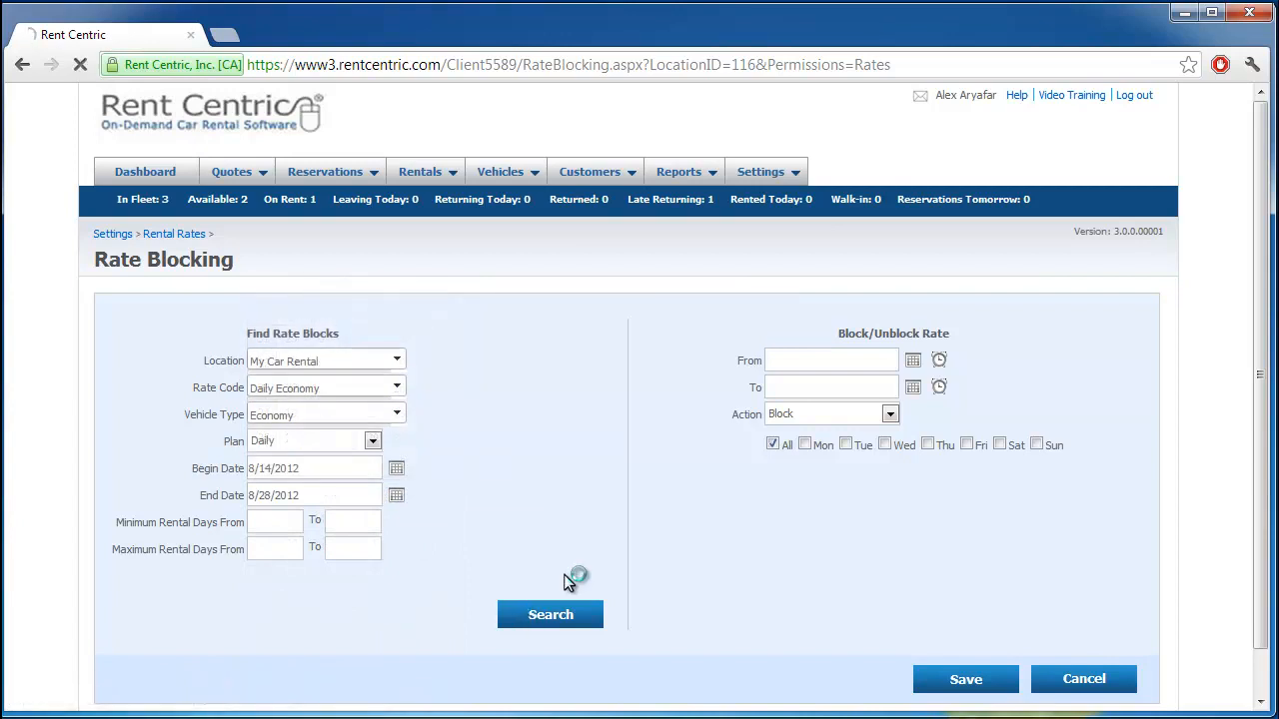
{"action": "scroll", "coordinate": [850, 604], "scroll_direction": "down", "scroll_amount": 1}
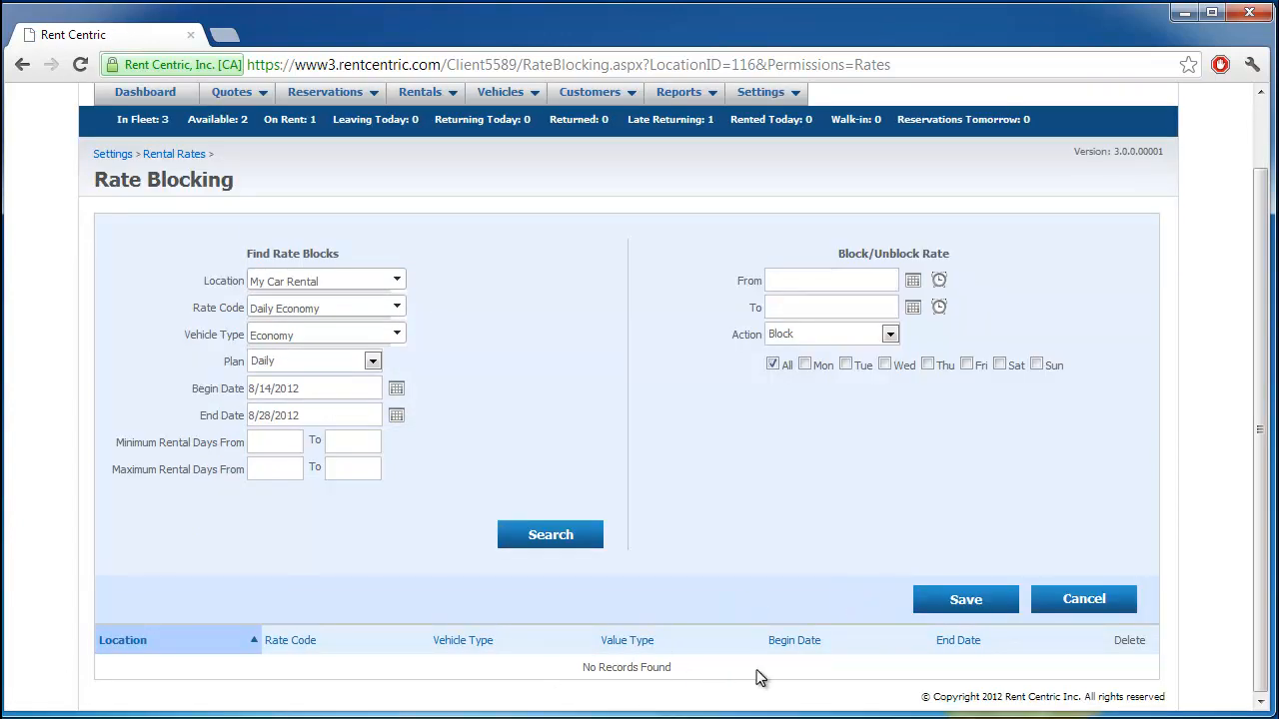
Block the Daily Economy rate from 8/17/2012 to 8/20/2012 for all weekdays and save.
{"action": "left_click", "coordinate": [912, 281]}
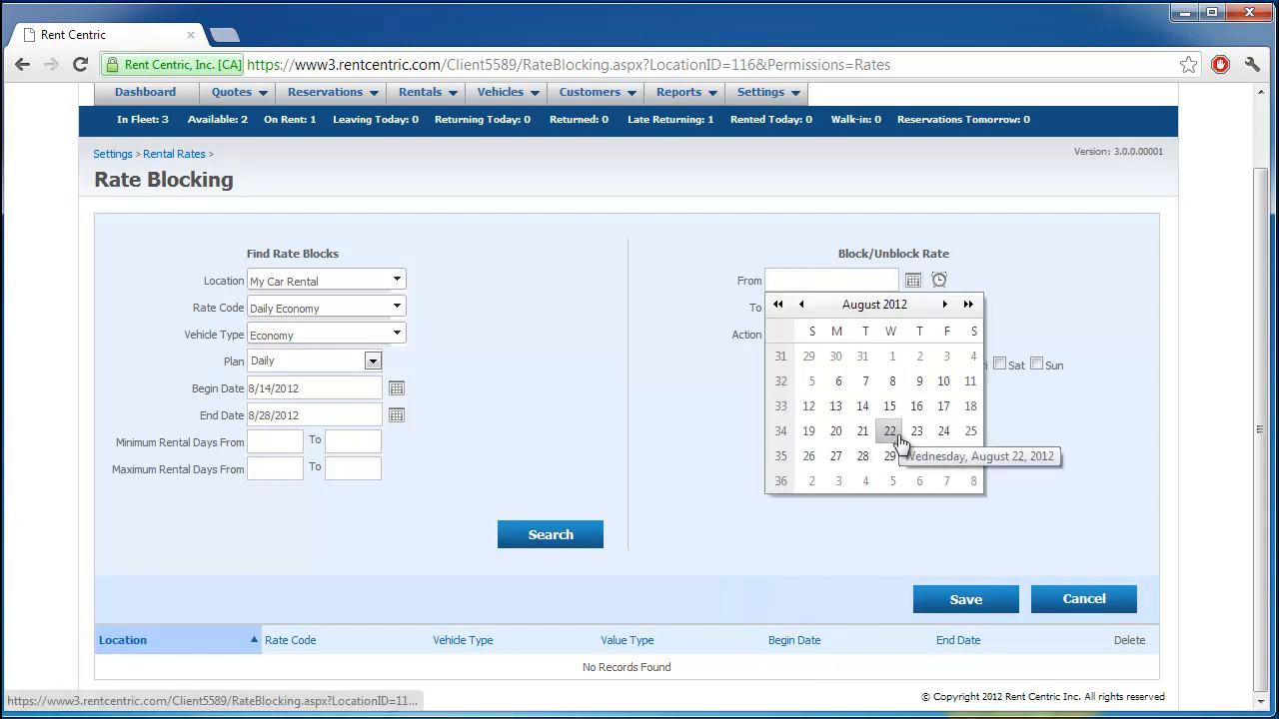
{"action": "left_click", "coordinate": [943, 406]}
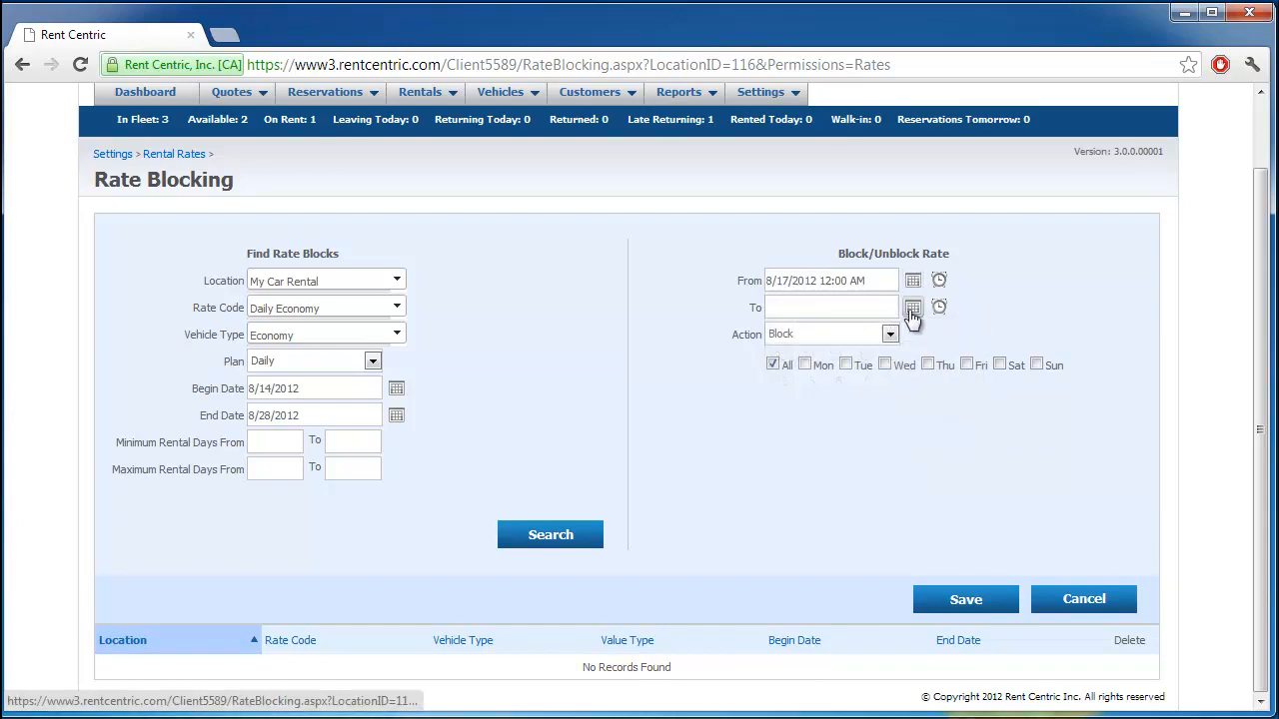
{"action": "left_click", "coordinate": [913, 306]}
{"action": "left_click", "coordinate": [833, 457]}
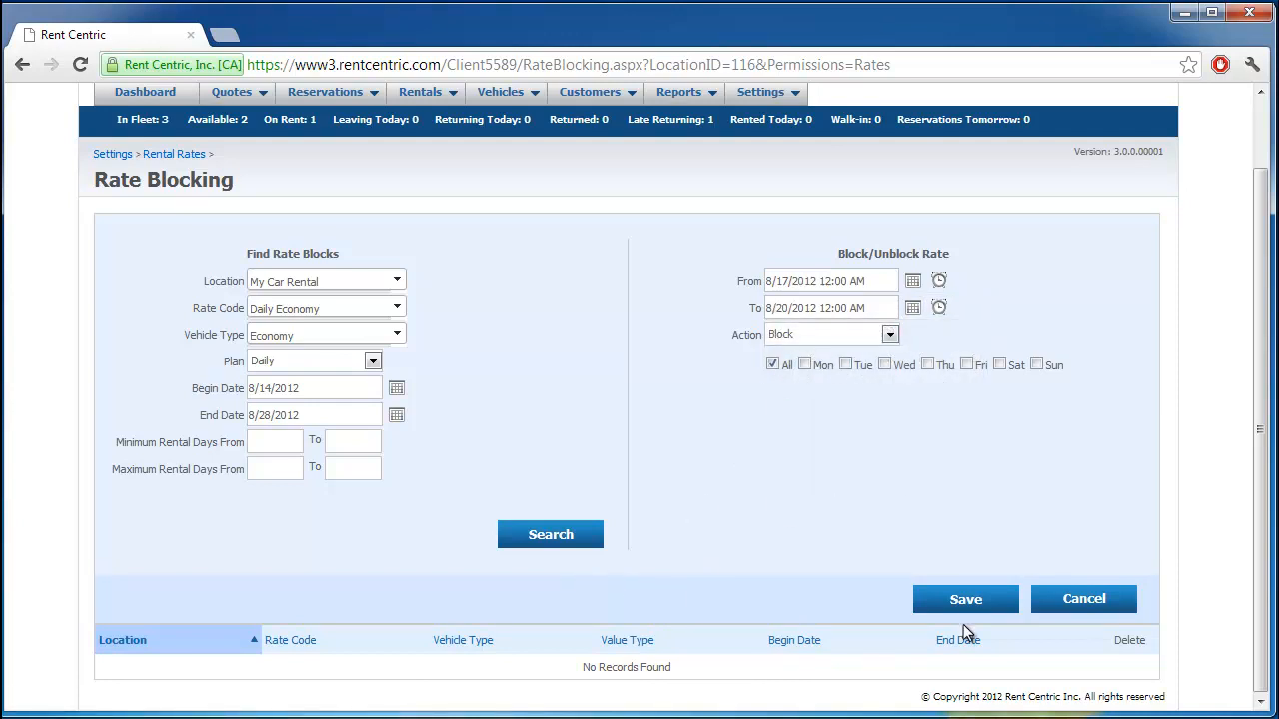
{"action": "left_click", "coordinate": [947, 597]}
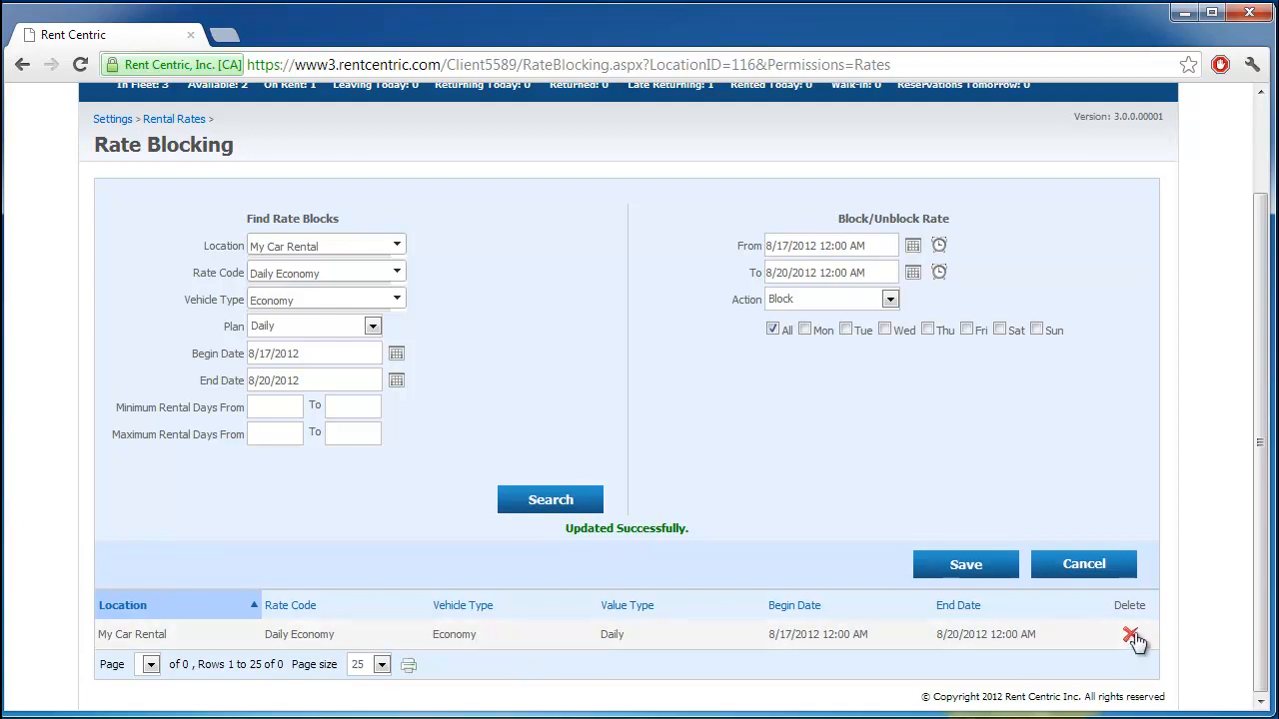
Change the action to Unblock for the same period and save it to remove the rate block.
{"action": "left_click", "coordinate": [888, 299]}
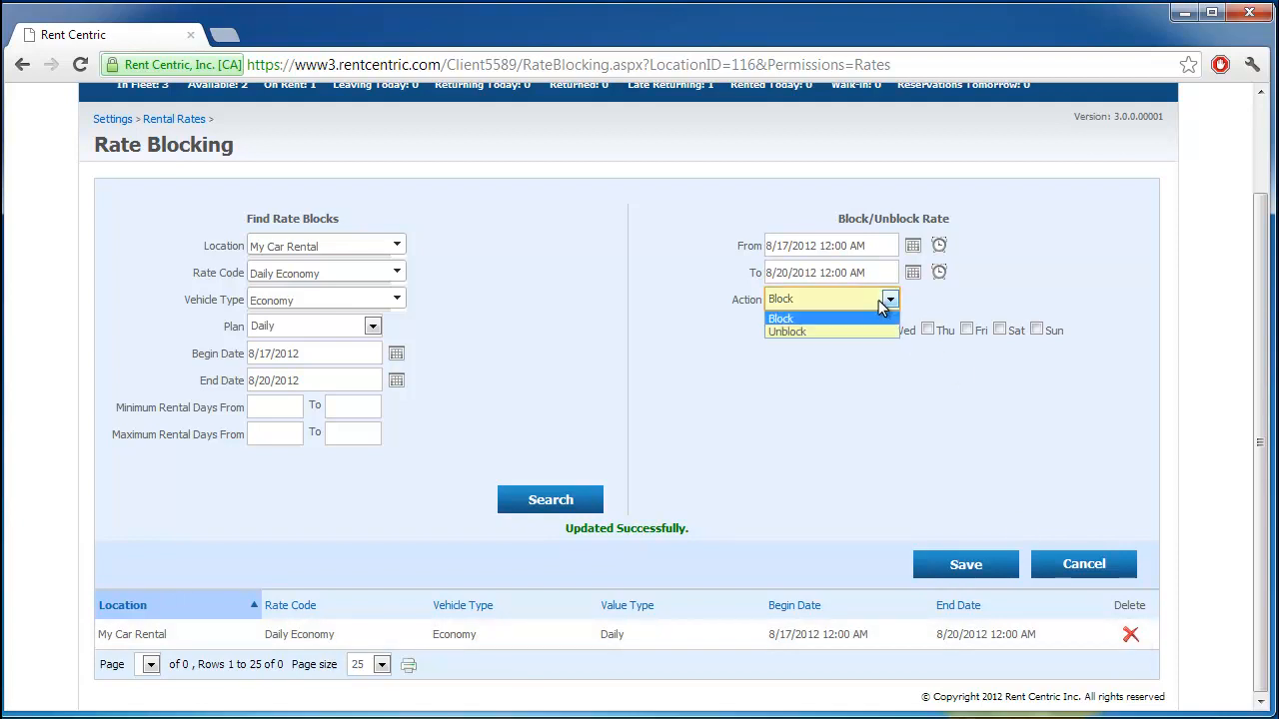
{"action": "left_click", "coordinate": [859, 332]}
{"action": "left_click", "coordinate": [976, 572]}
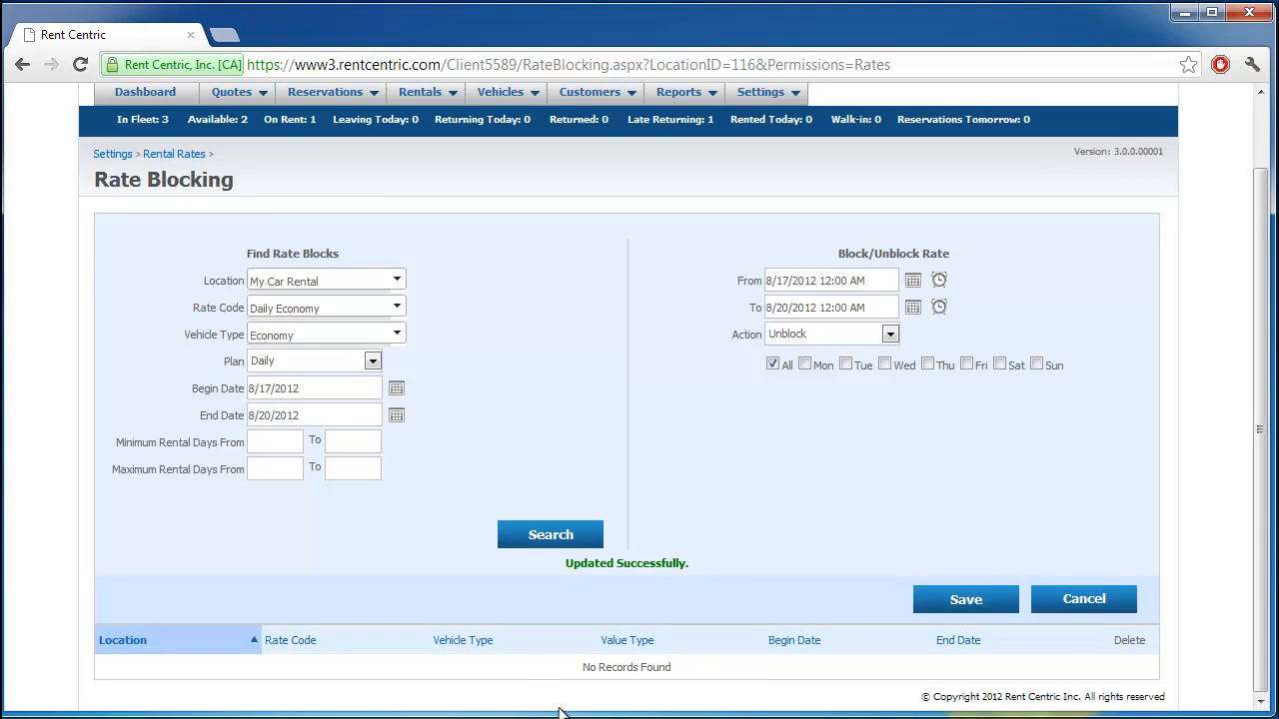
Open Rate Utilization and filter by the My Car Rental location, Daily Economy rate code and Economy vehicle type.
{"action": "scroll", "coordinate": [443, 313], "scroll_direction": "up", "scroll_amount": 1}
{"action": "left_click", "coordinate": [176, 234]}
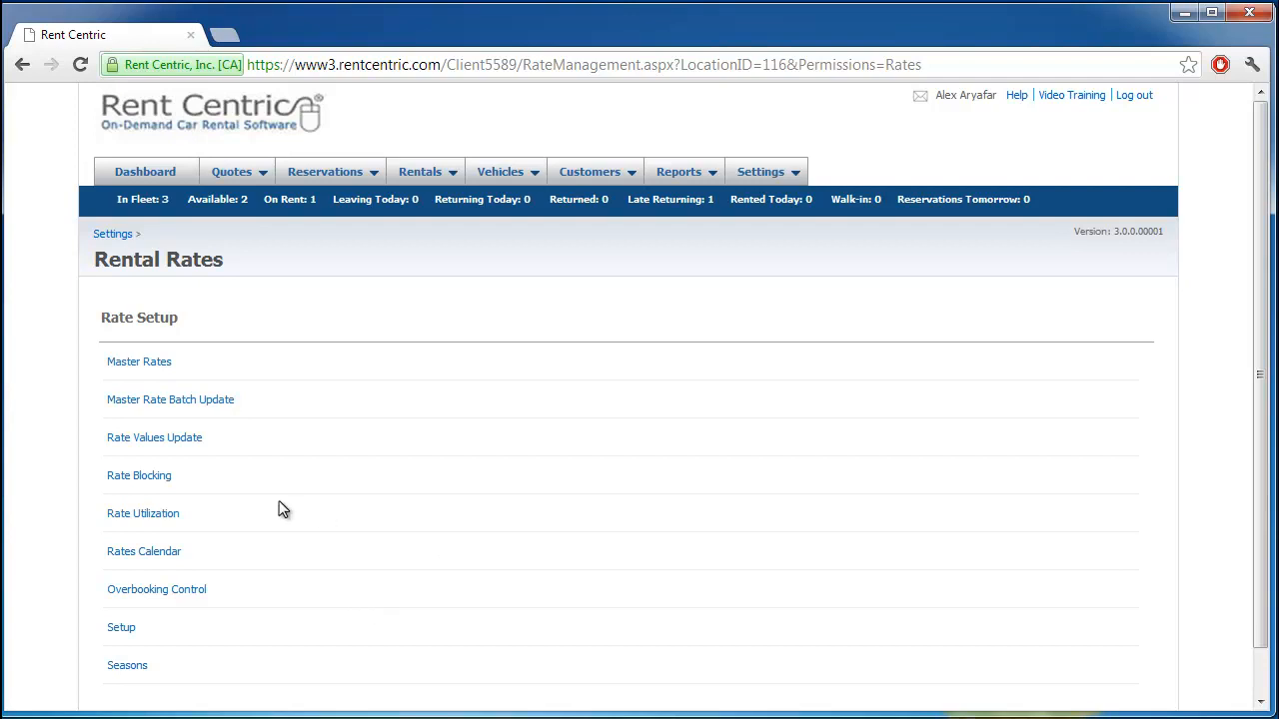
{"action": "left_click", "coordinate": [146, 515]}
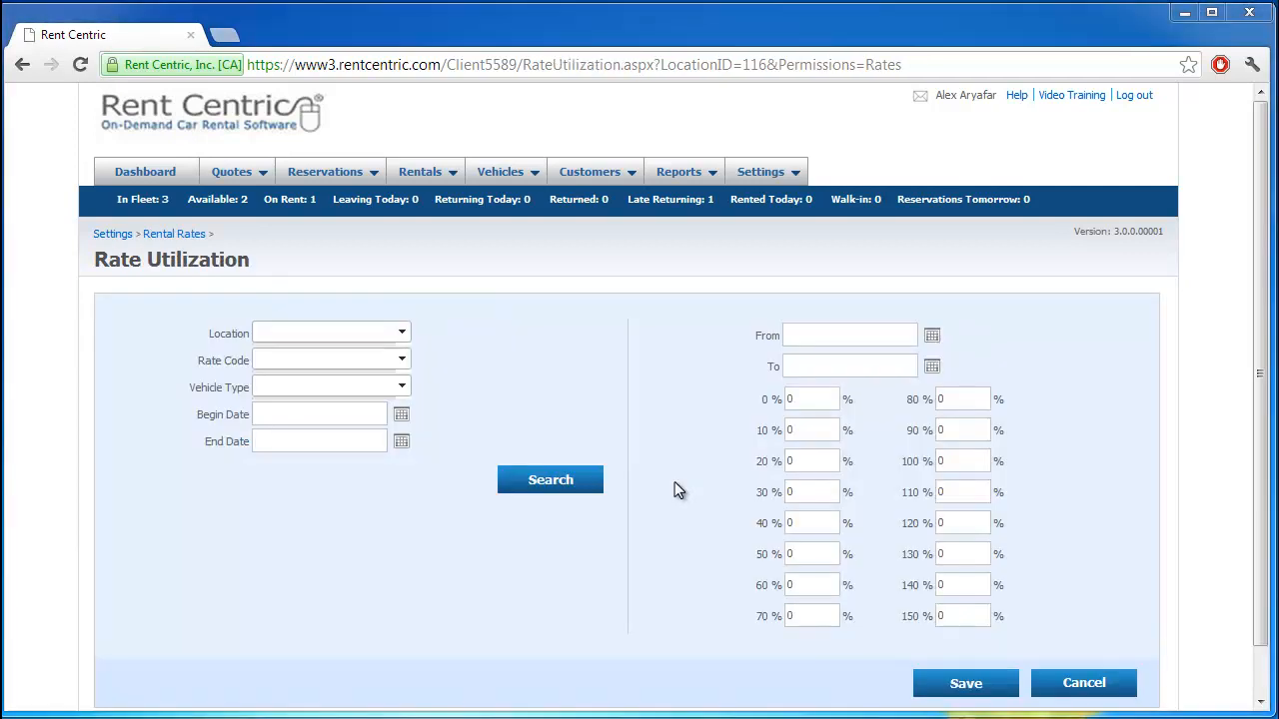
{"action": "left_click", "coordinate": [402, 333]}
{"action": "left_click", "coordinate": [316, 380]}
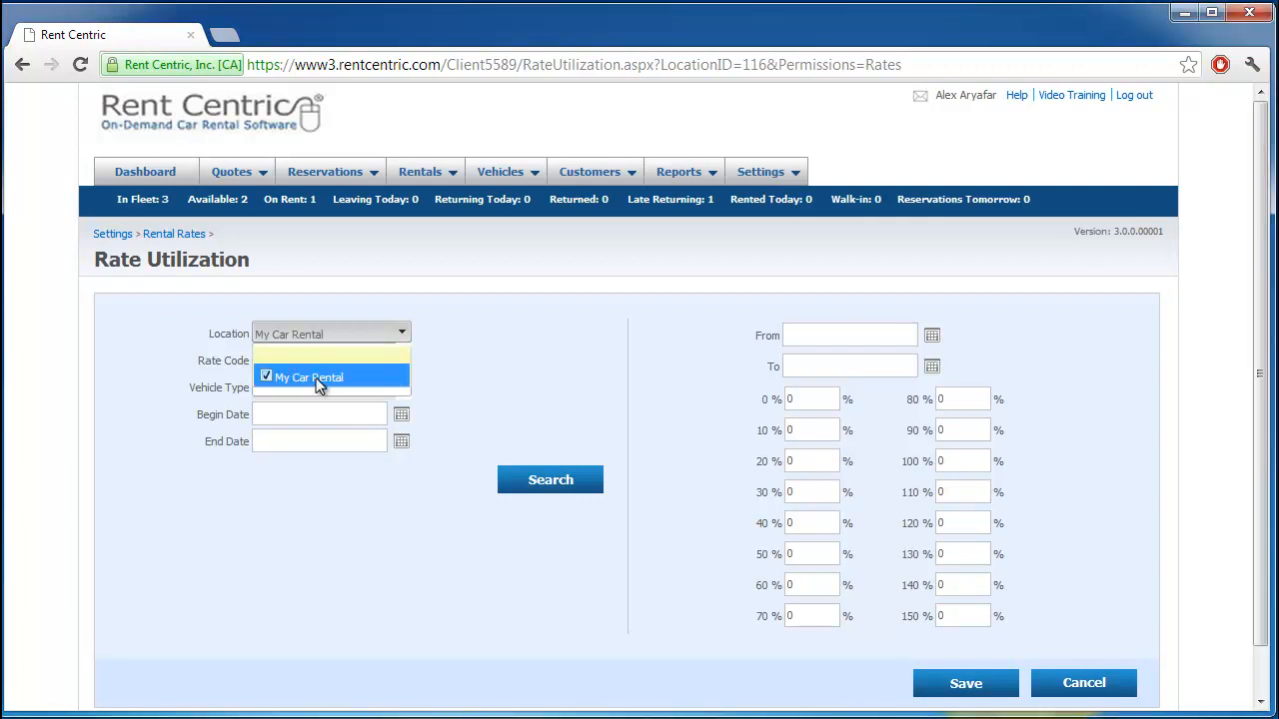
{"action": "left_click", "coordinate": [469, 362]}
{"action": "left_click", "coordinate": [401, 360]}
{"action": "left_click", "coordinate": [266, 404]}
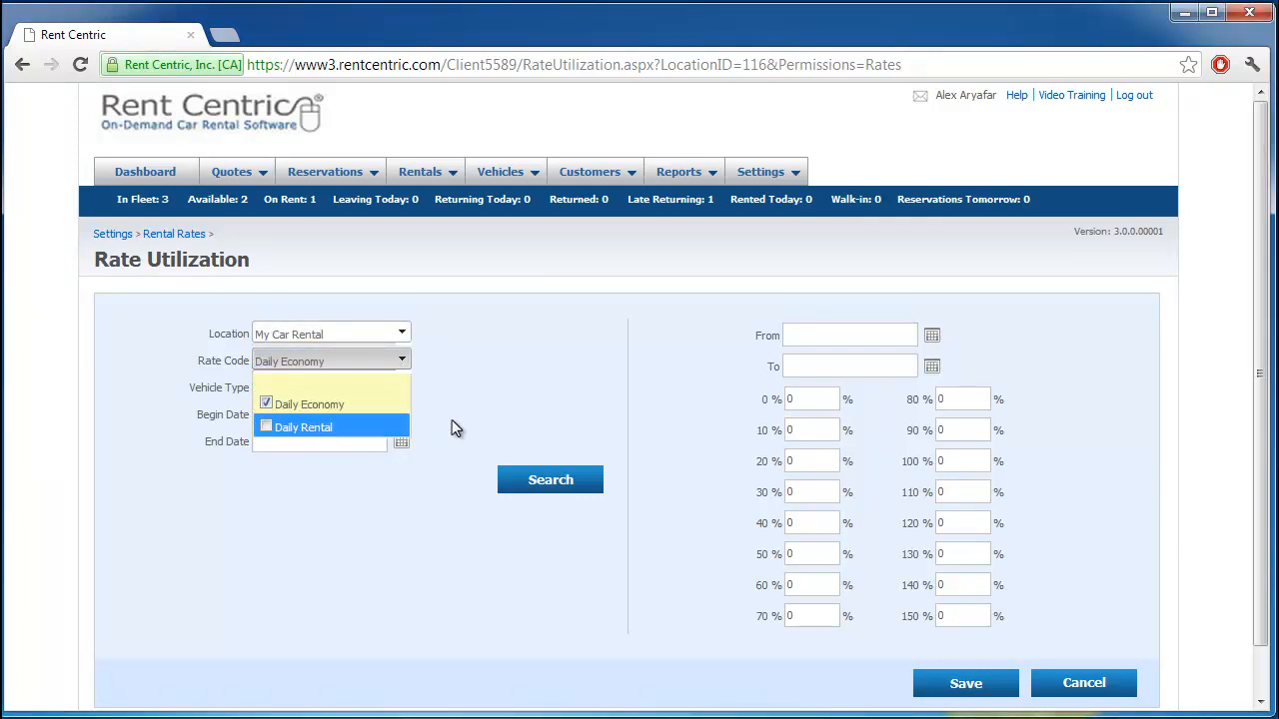
{"action": "left_click", "coordinate": [436, 437]}
{"action": "left_click", "coordinate": [402, 387]}
{"action": "left_click", "coordinate": [267, 500]}
{"action": "left_click", "coordinate": [449, 418]}
Set the search dates from 8/14/2012 to 8/29/2012 and search for existing utilization rules.
{"action": "left_click", "coordinate": [403, 418]}
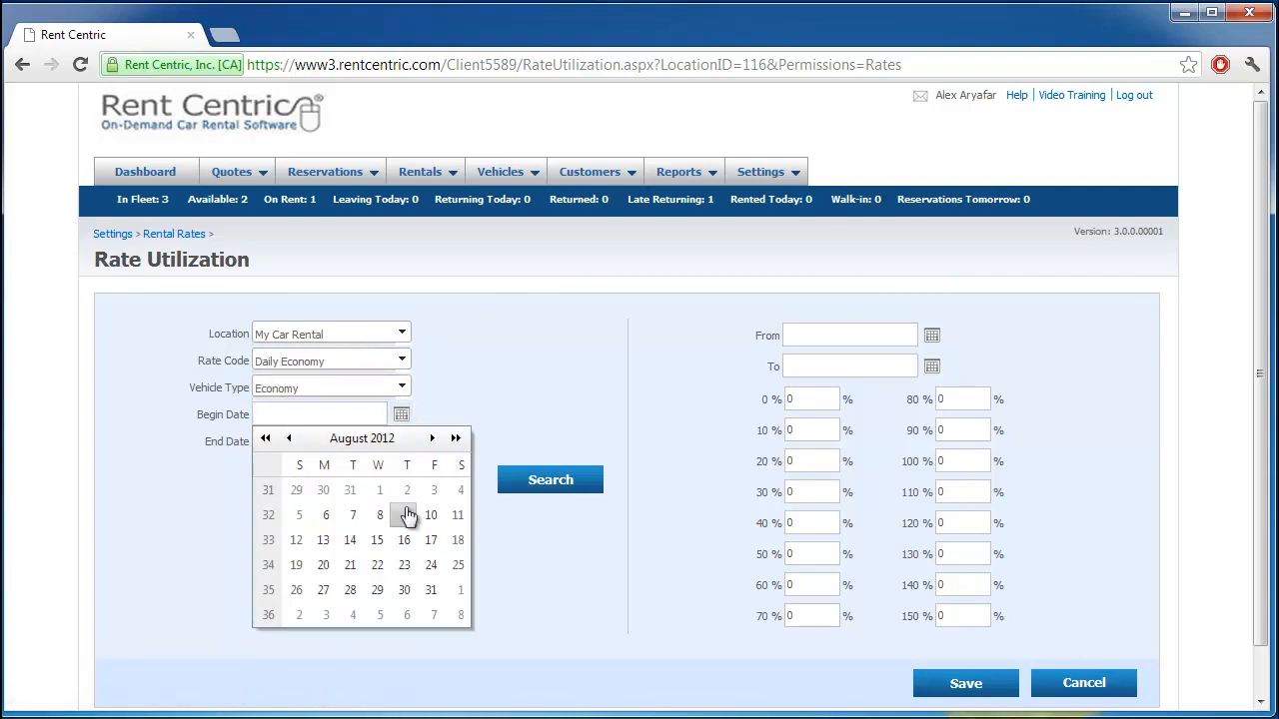
{"action": "left_click", "coordinate": [349, 540]}
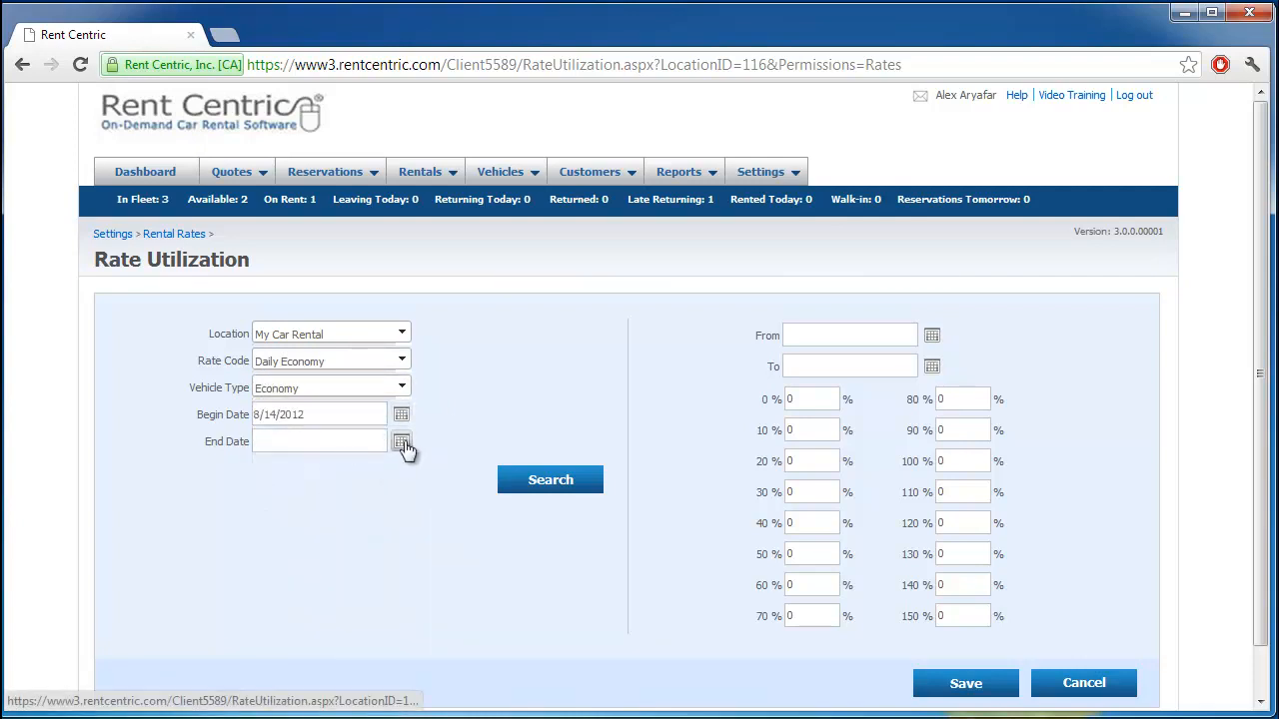
{"action": "left_click", "coordinate": [401, 441]}
{"action": "left_click", "coordinate": [377, 617]}
{"action": "left_click", "coordinate": [552, 481]}
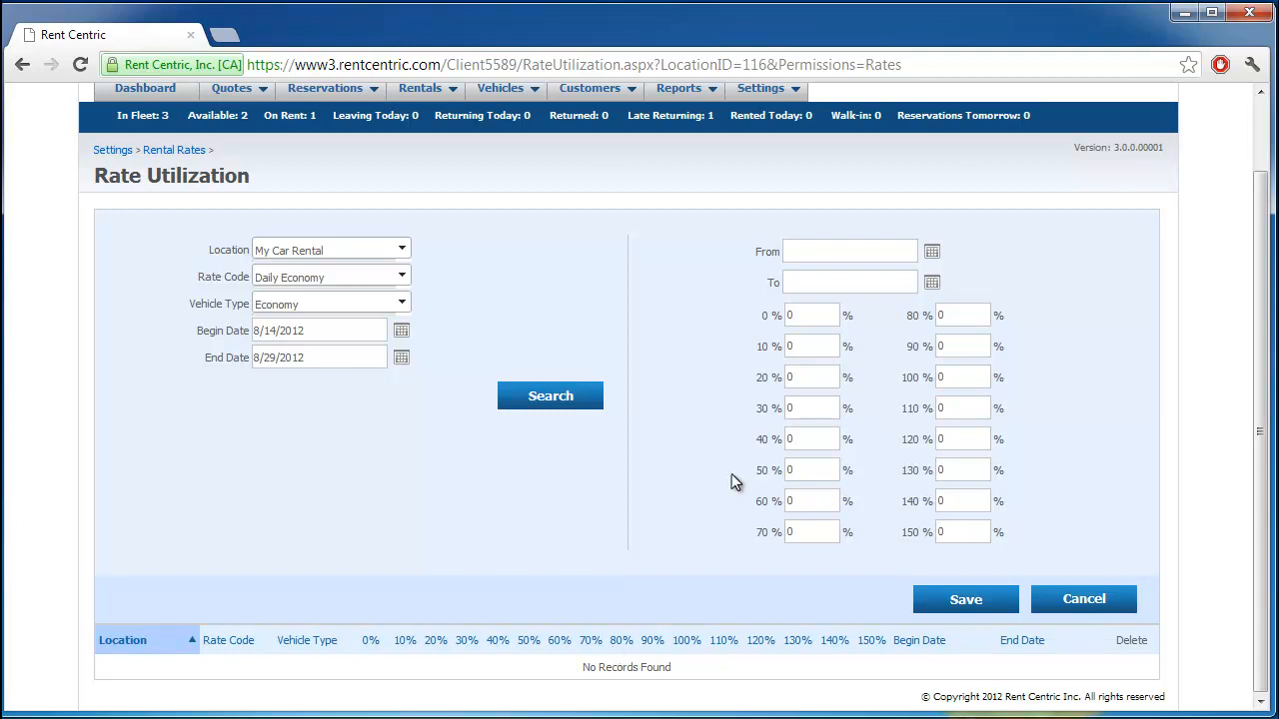
Set the utilization adjustment period from 8/15/2012 to 8/22/2012.
{"action": "left_click", "coordinate": [931, 251]}
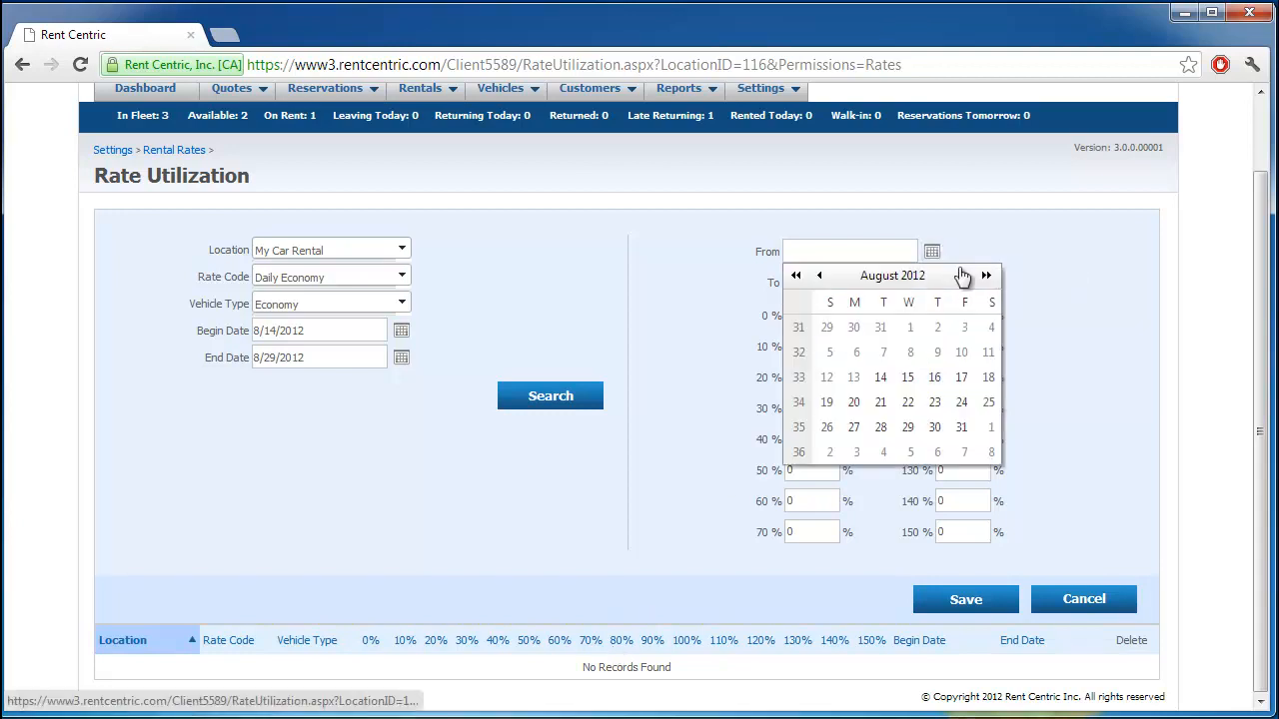
{"action": "left_click", "coordinate": [908, 378]}
{"action": "left_click", "coordinate": [932, 282]}
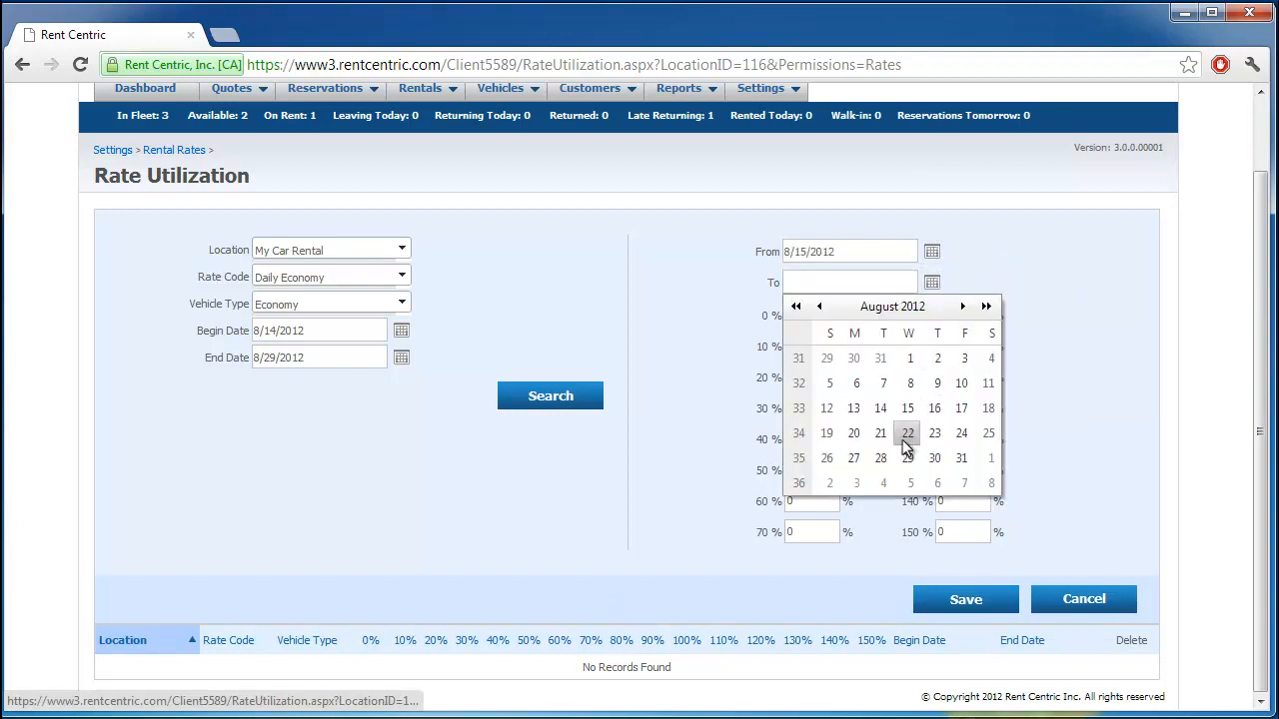
{"action": "left_click", "coordinate": [905, 433]}
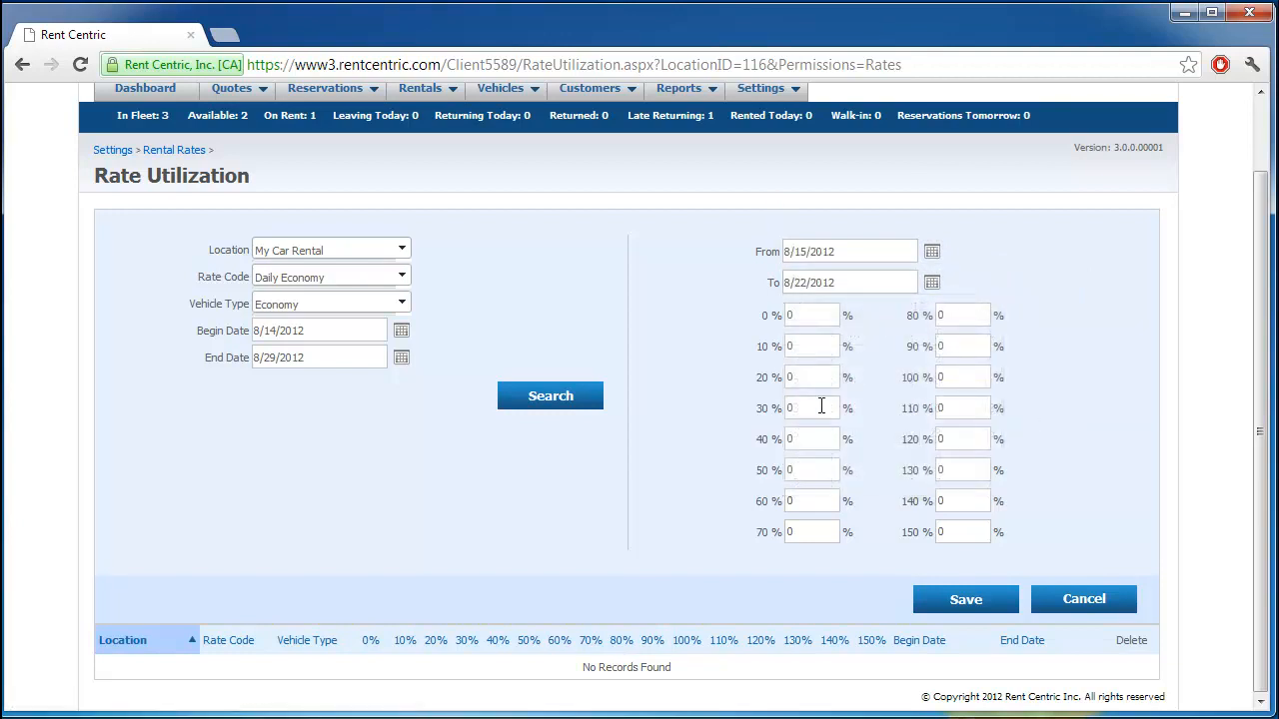
Set the rate adjustment at 90% utilization to 20%, save it, and check the 90% value in the saved record.
{"action": "left_click", "coordinate": [805, 316]}
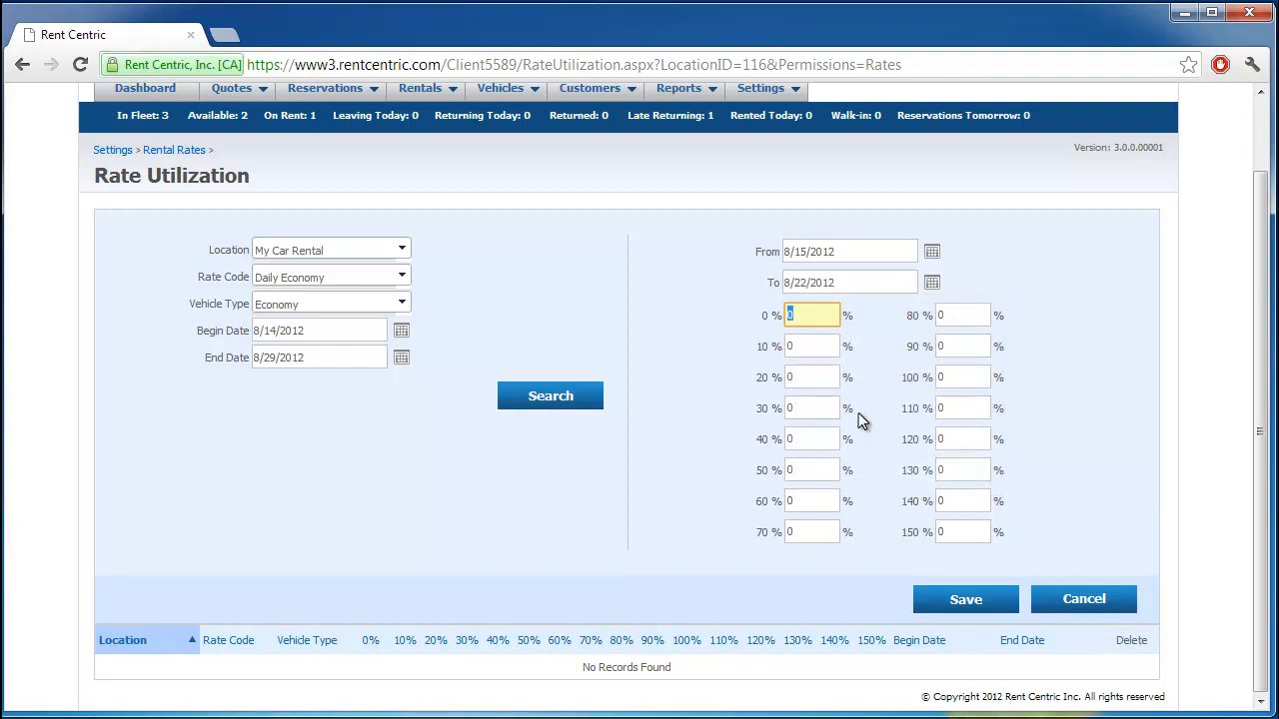
{"action": "left_click", "coordinate": [964, 346]}
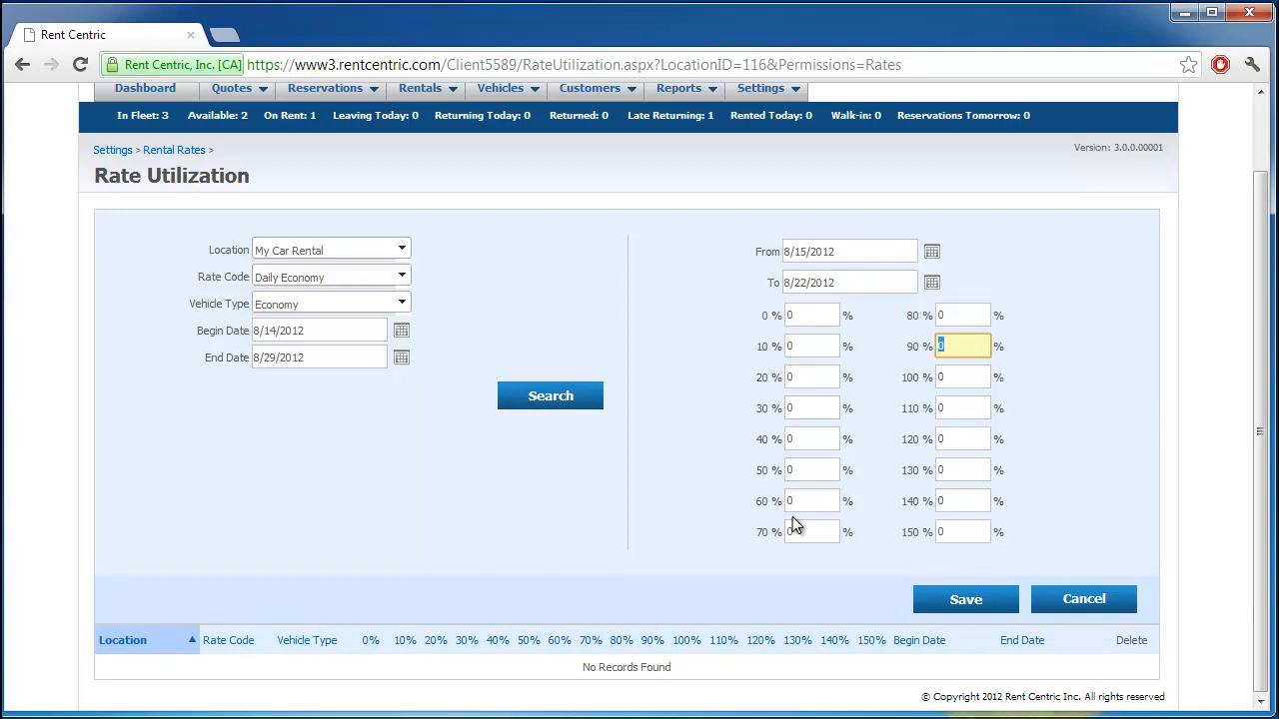
{"action": "type", "text": "20"}
{"action": "left_click", "coordinate": [990, 606]}
{"action": "scroll", "coordinate": [1188, 524], "scroll_direction": "down", "scroll_amount": 3}
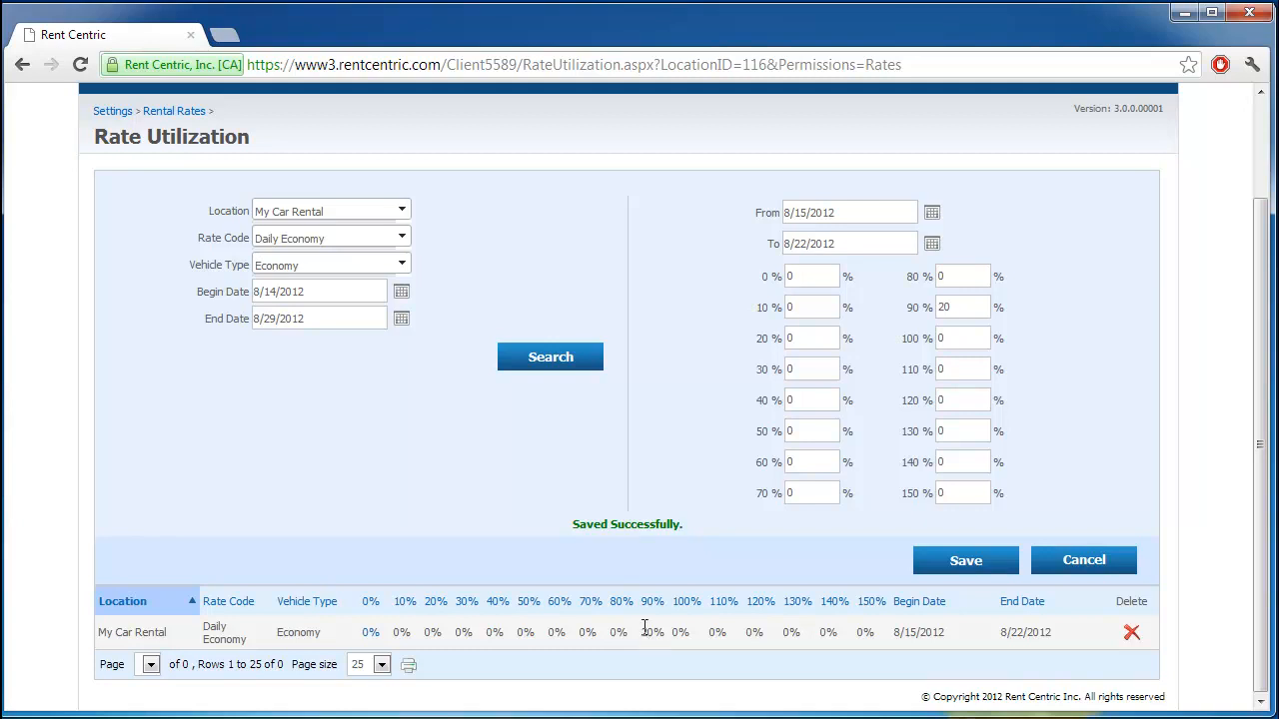
{"action": "left_click_drag", "start_coordinate": [641, 630], "coordinate": [662, 629]}
Set the rate adjustment at 40% utilization to -20% and save the utilization rule.
{"action": "left_click", "coordinate": [804, 400]}
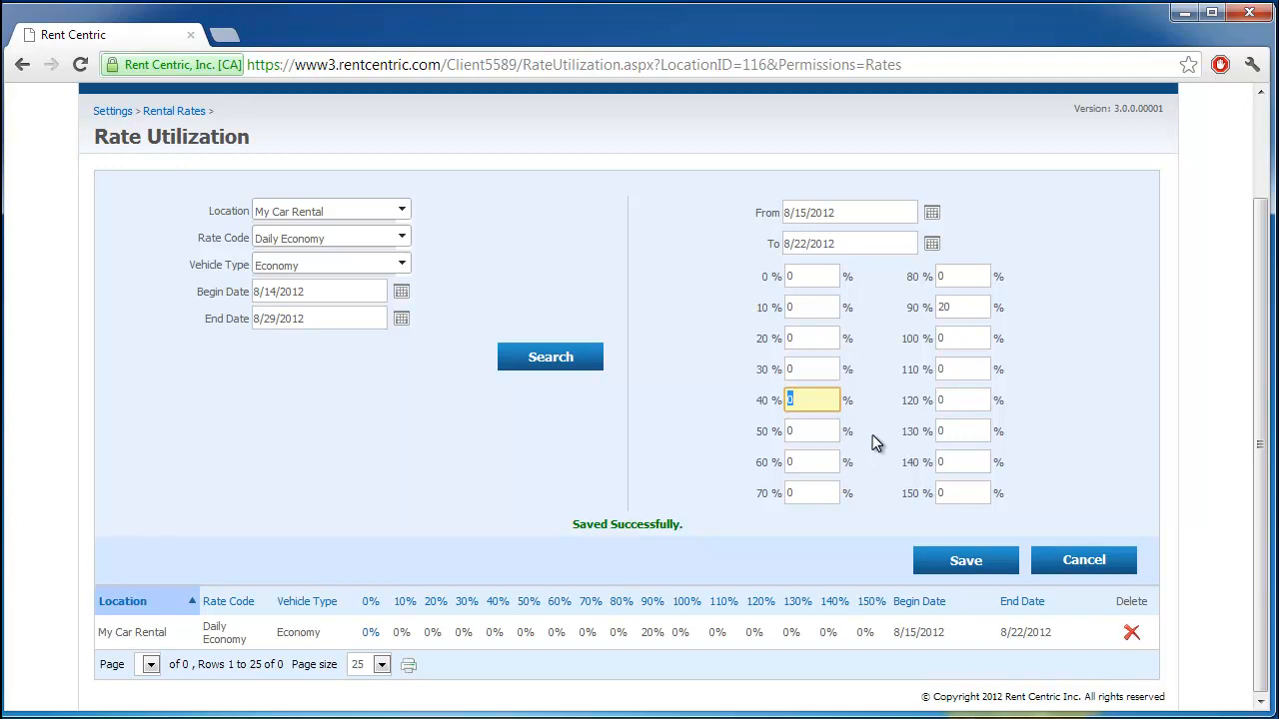
{"action": "type", "text": "-20"}
{"action": "left_click", "coordinate": [873, 405]}
{"action": "left_click", "coordinate": [967, 559]}
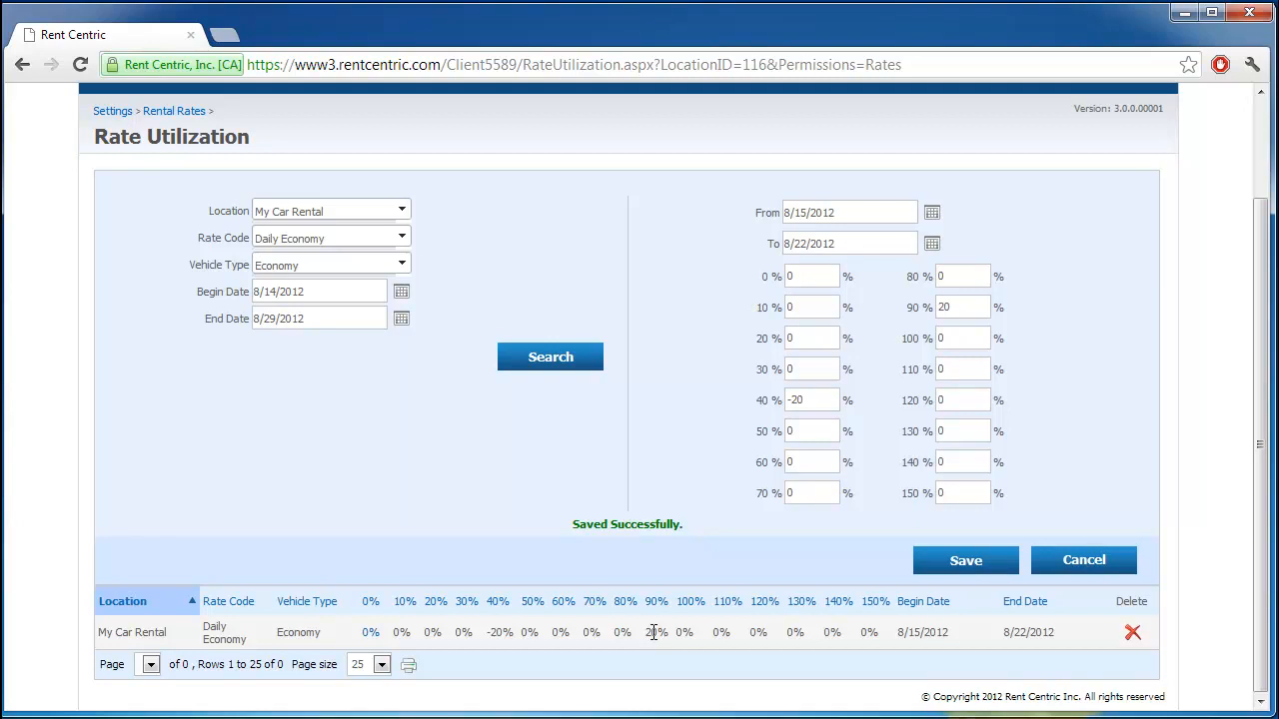
Generate the rates calendar with master rates for My Car Rental from 8/14/2012 to 8/21/2012.
{"action": "scroll", "coordinate": [654, 632], "scroll_direction": "up", "scroll_amount": 3}
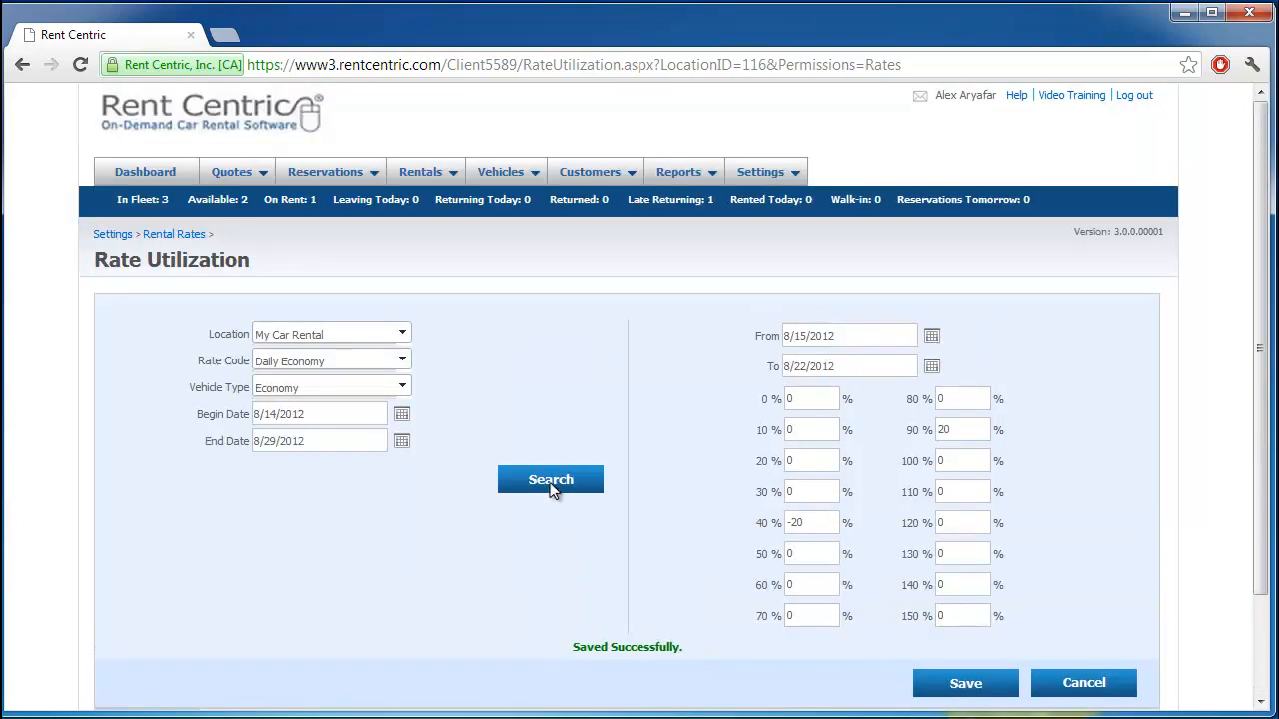
{"action": "left_click", "coordinate": [174, 234]}
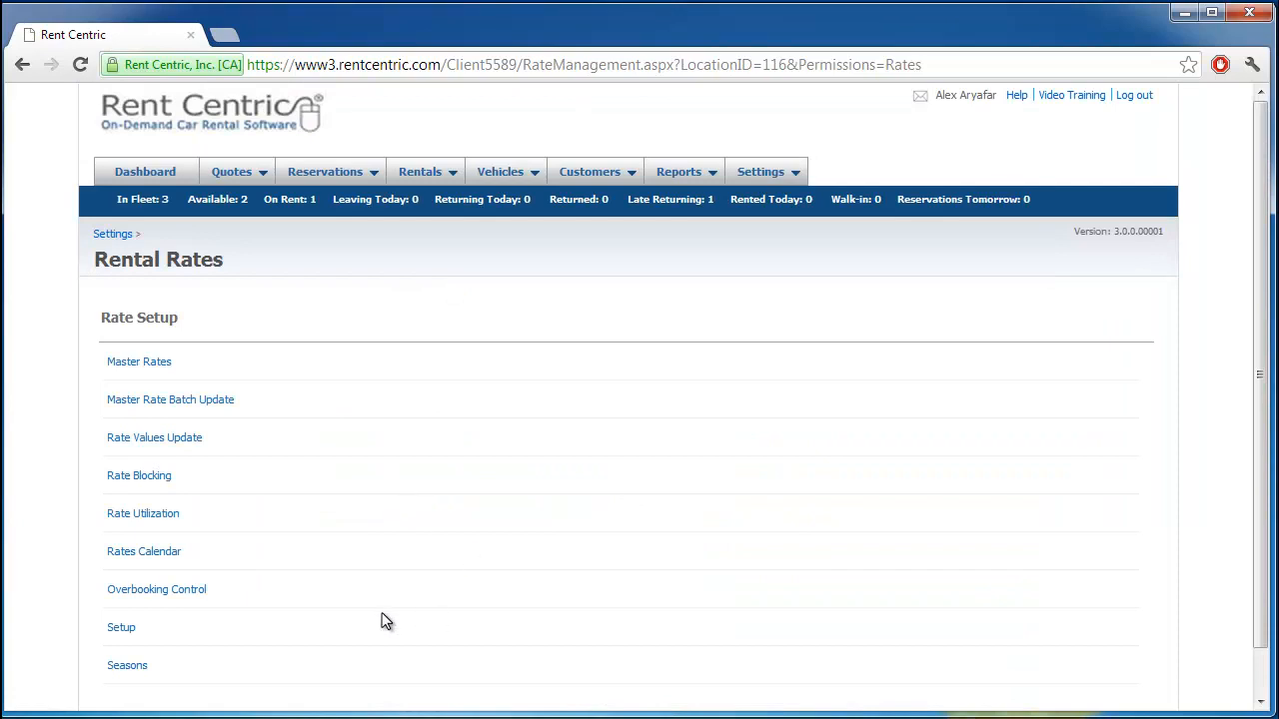
{"action": "left_click", "coordinate": [161, 560]}
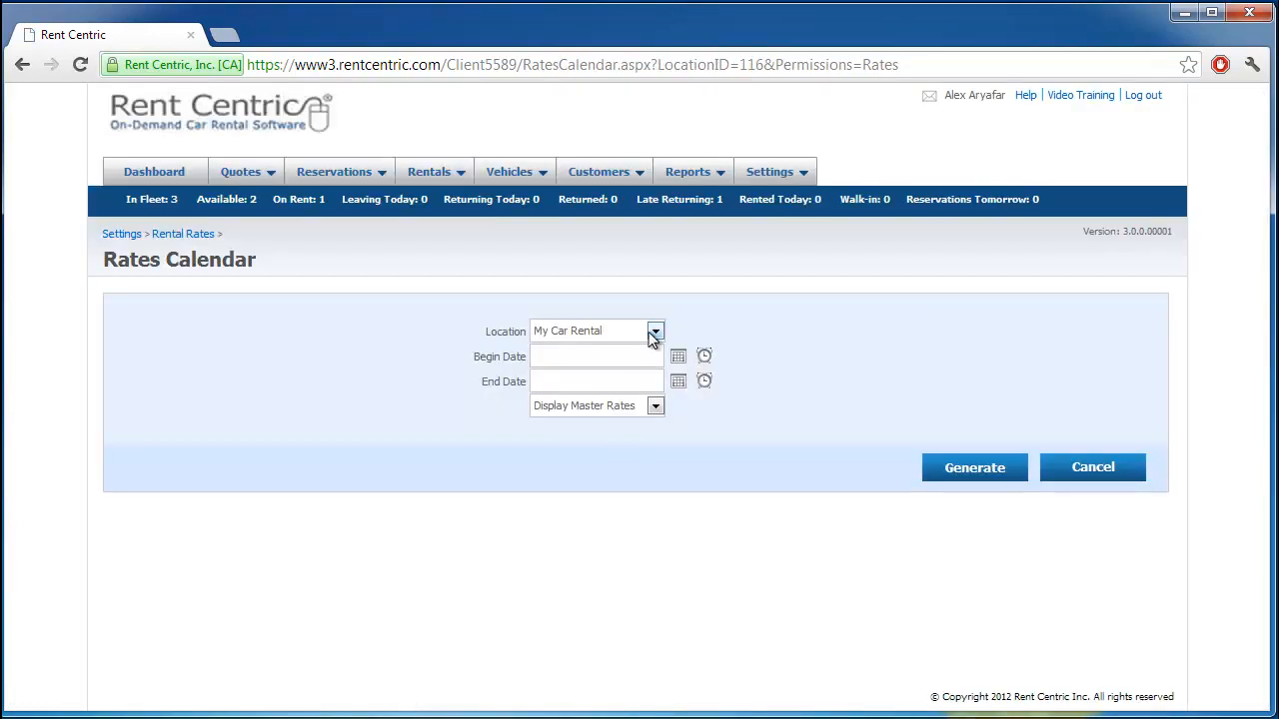
{"action": "left_click", "coordinate": [677, 357]}
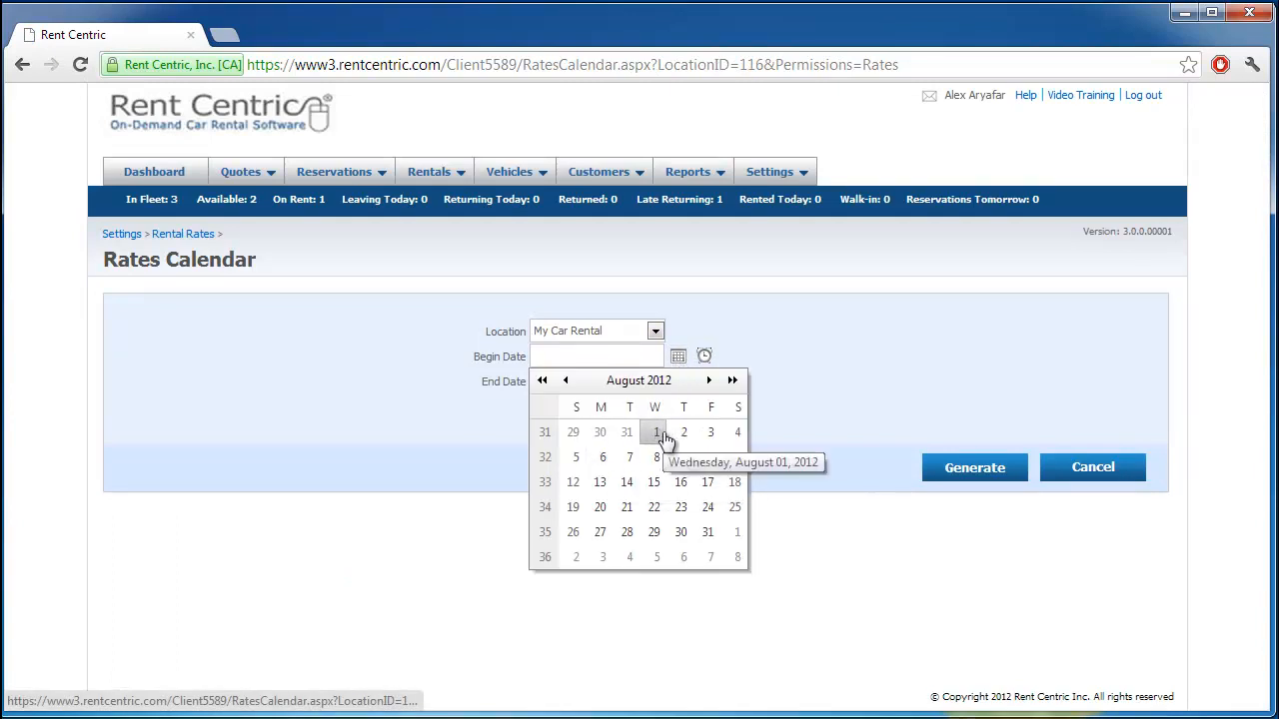
{"action": "left_click", "coordinate": [627, 481]}
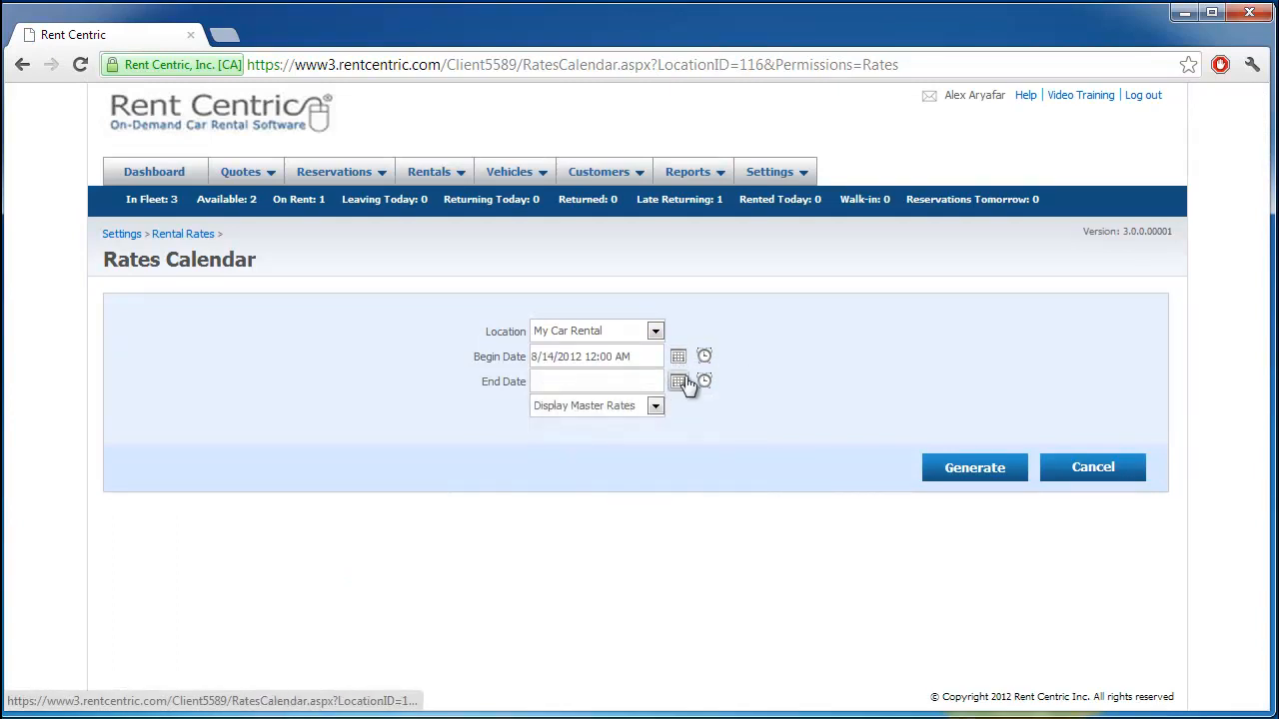
{"action": "left_click", "coordinate": [678, 381]}
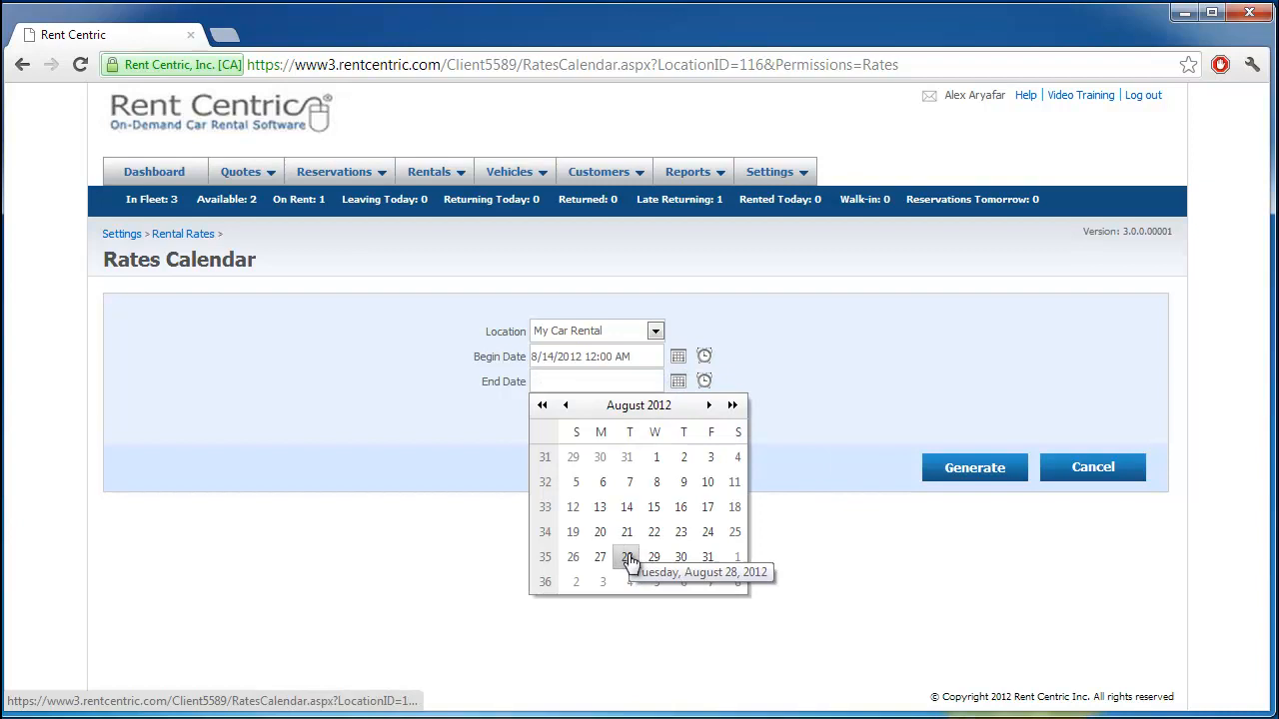
{"action": "left_click", "coordinate": [984, 478]}
{"action": "left_click", "coordinate": [681, 385]}
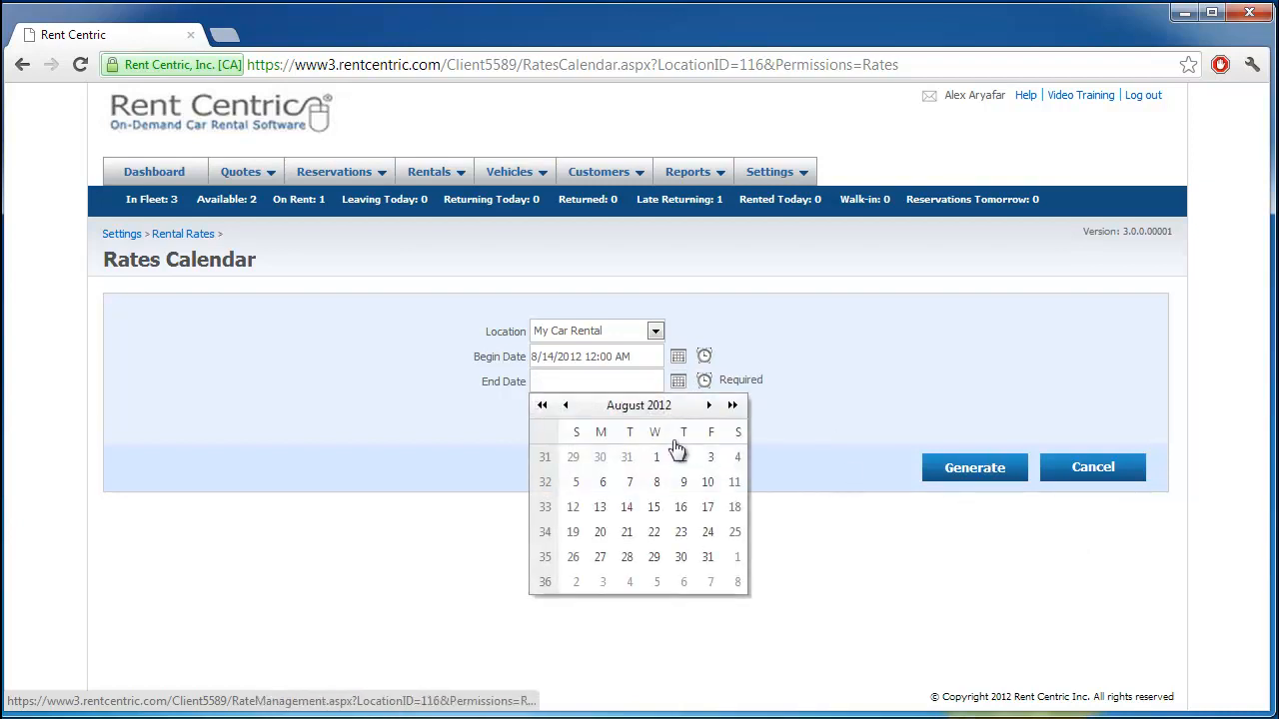
{"action": "left_click", "coordinate": [629, 533]}
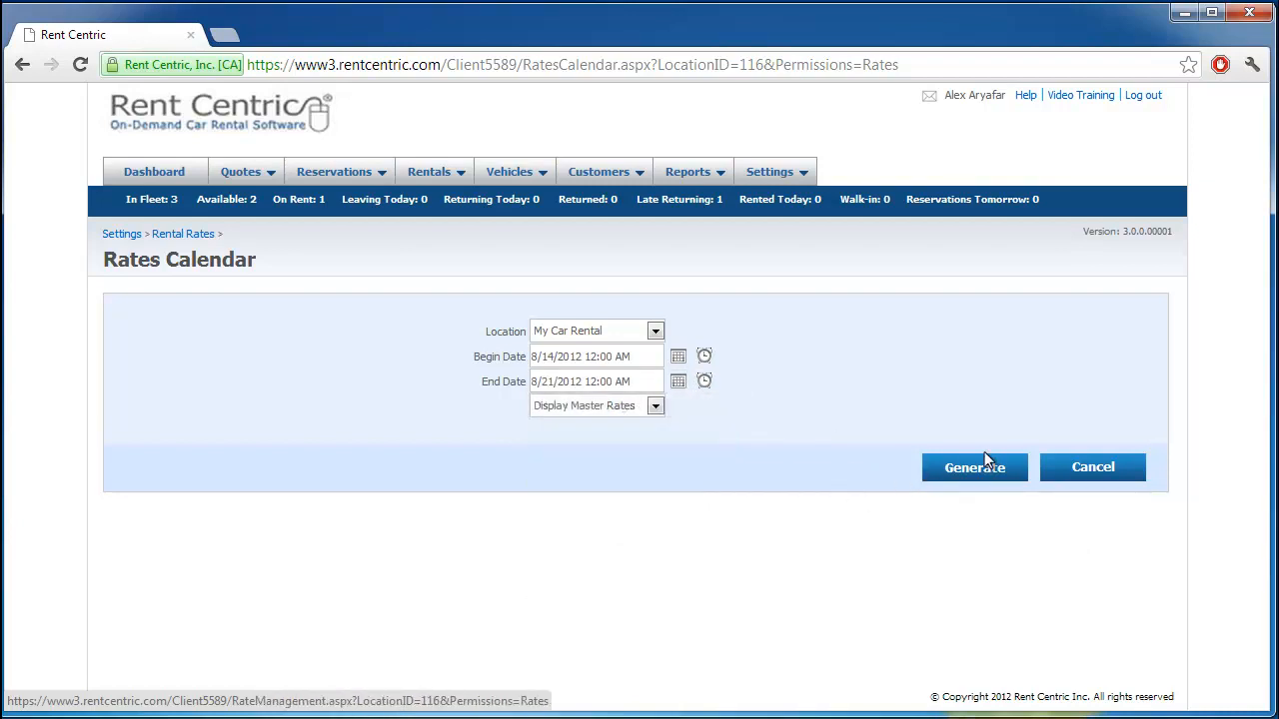
{"action": "left_click", "coordinate": [992, 477]}
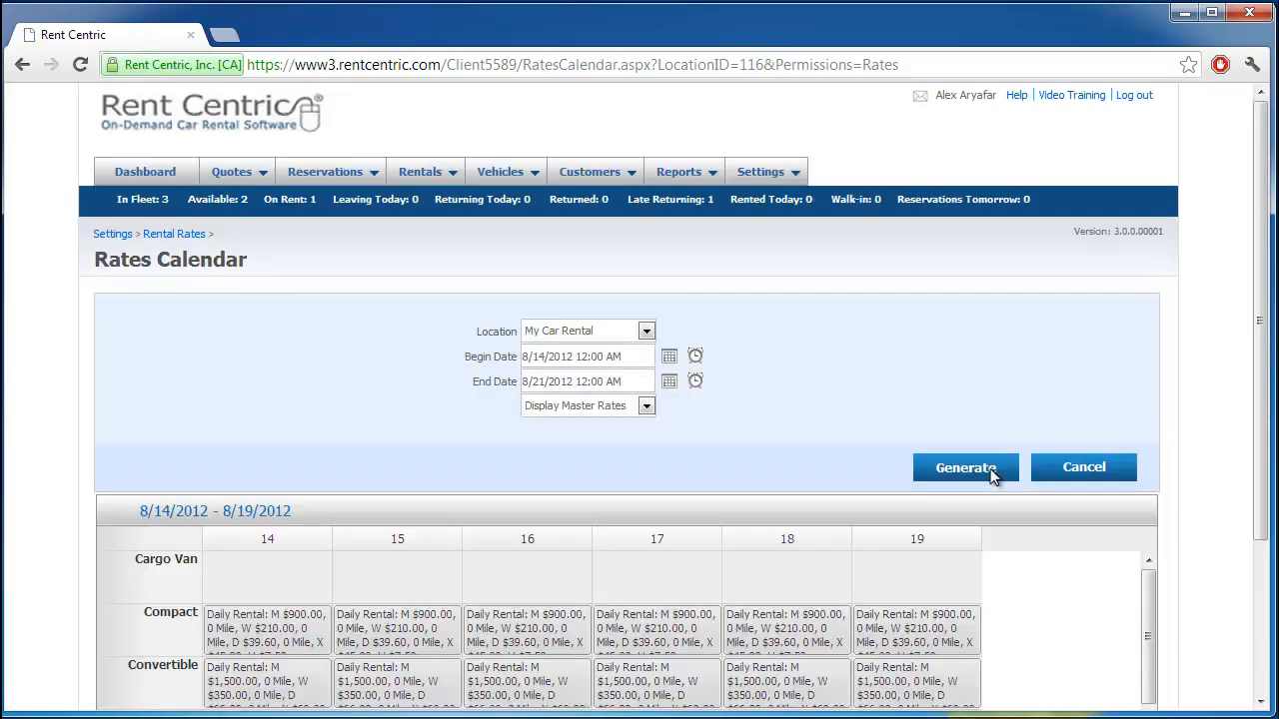
{"action": "scroll", "coordinate": [1020, 627], "scroll_direction": "down", "scroll_amount": 2}
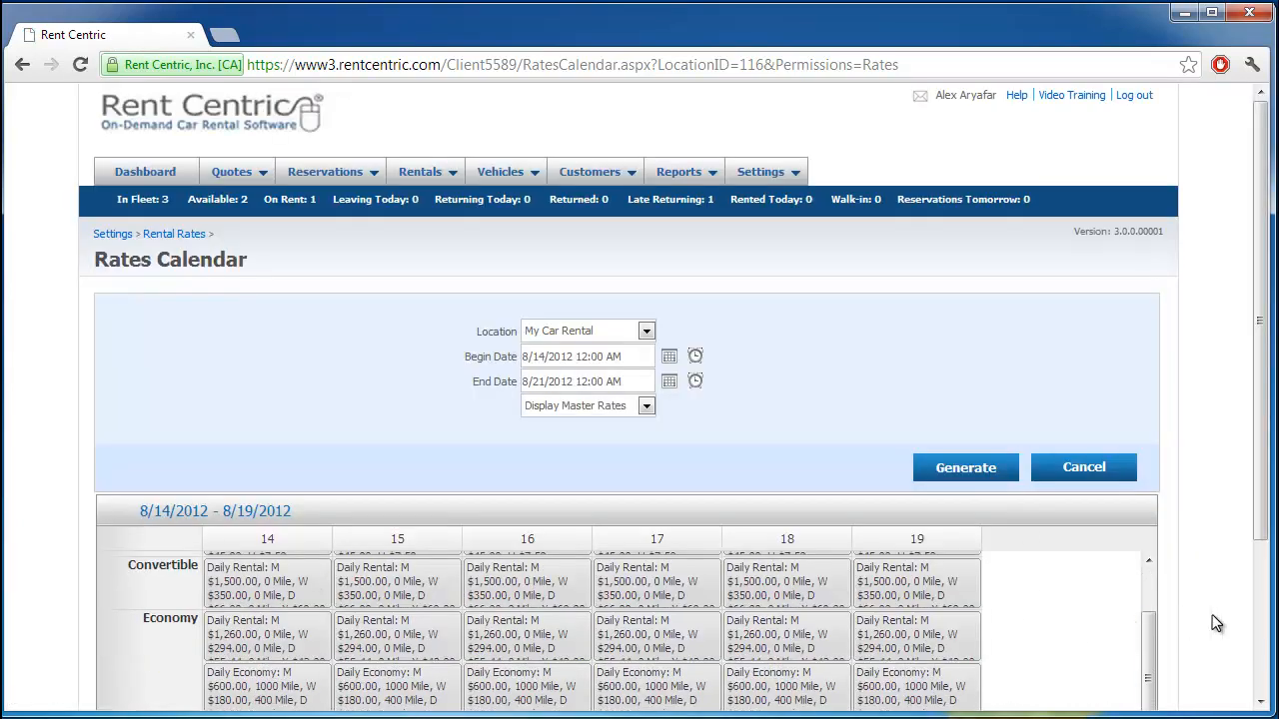
Regenerate the rates calendar with Display Adjusted Rates and examine the adjusted rates by vehicle type.
{"action": "left_click", "coordinate": [620, 408]}
{"action": "left_click", "coordinate": [612, 442]}
{"action": "left_click", "coordinate": [935, 476]}
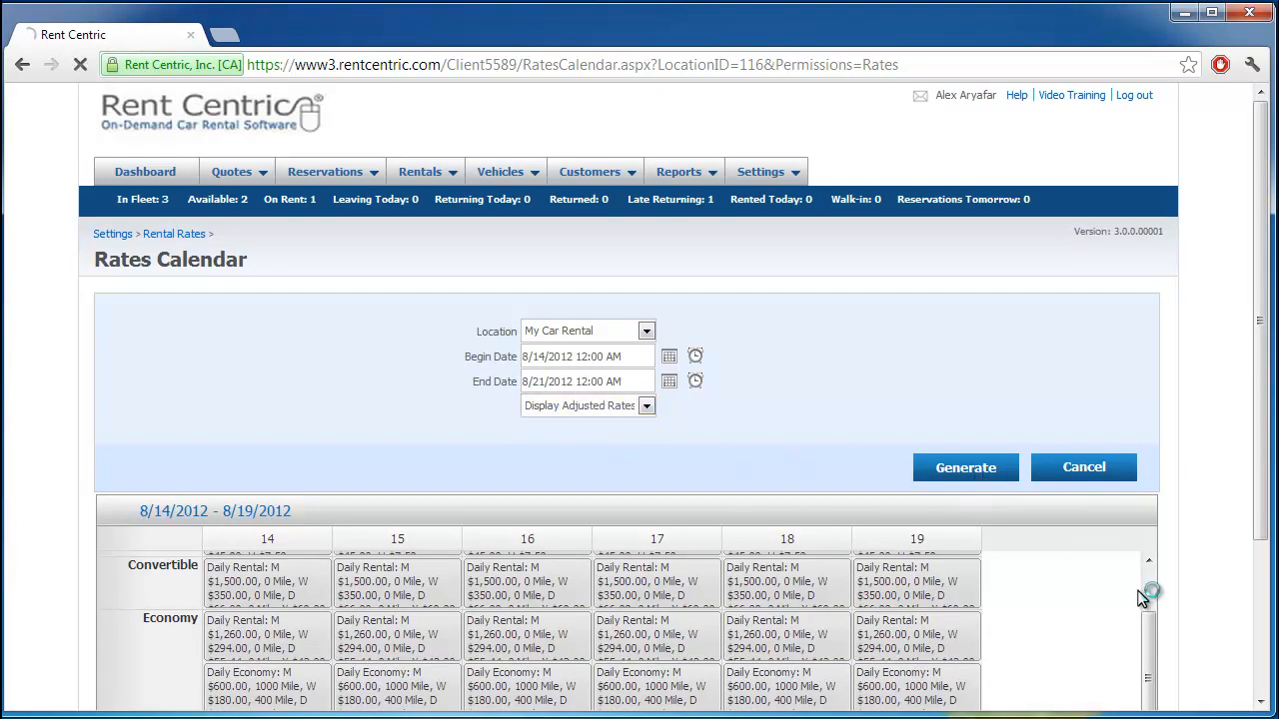
{"action": "scroll", "coordinate": [1185, 614], "scroll_direction": "down", "scroll_amount": 1}
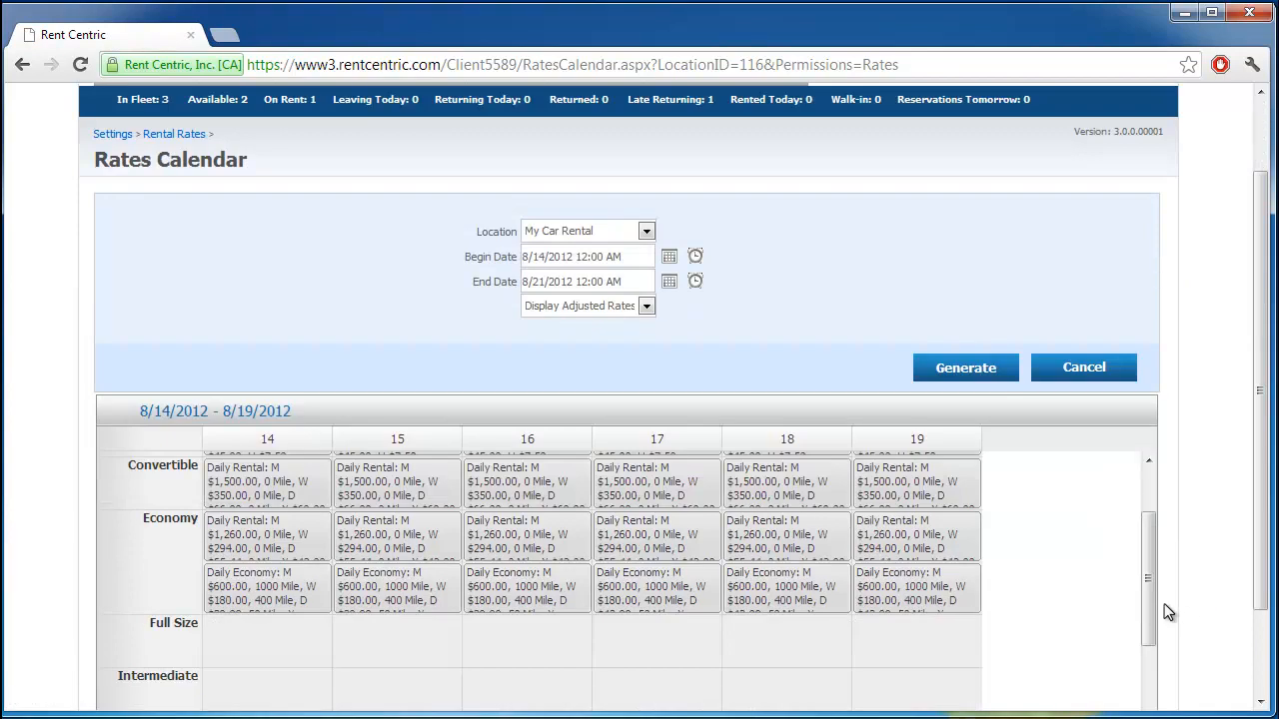
{"action": "left_click_drag", "start_coordinate": [1151, 577], "coordinate": [1148, 529]}
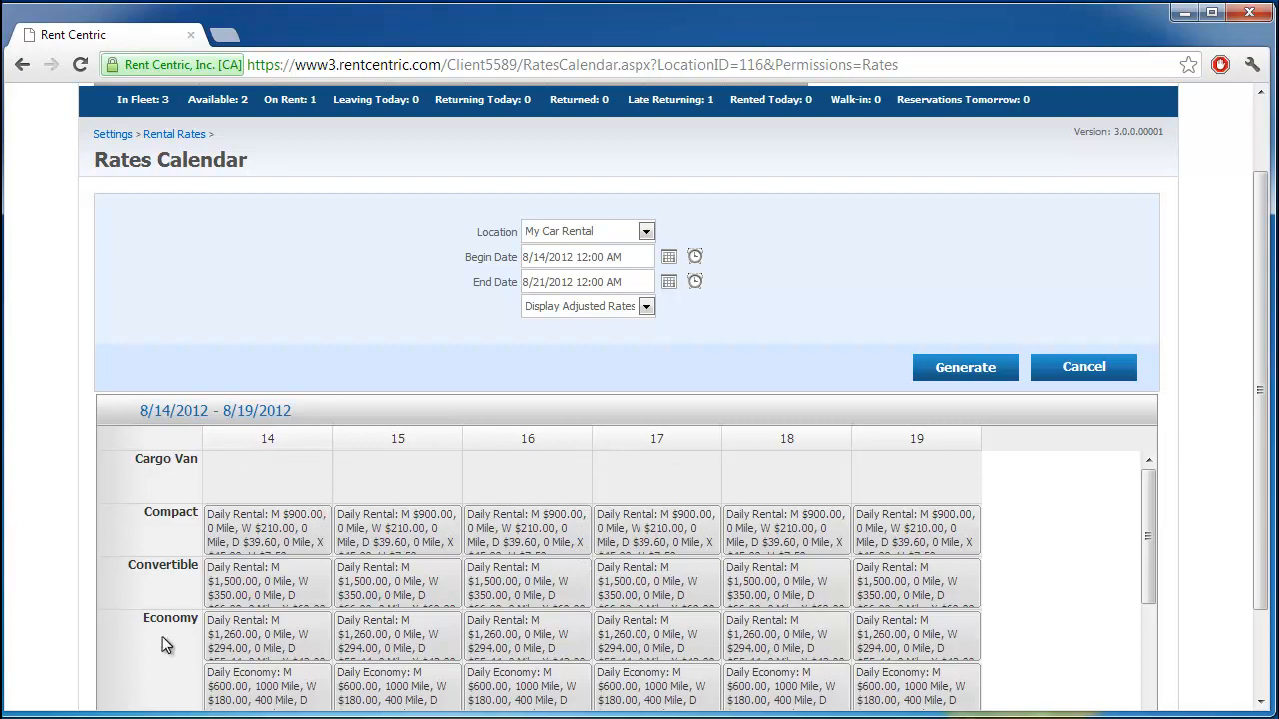
Go to Overbooking Control and set the search to location My Car Rental and vehicle type Economy.
{"action": "left_click", "coordinate": [22, 66]}
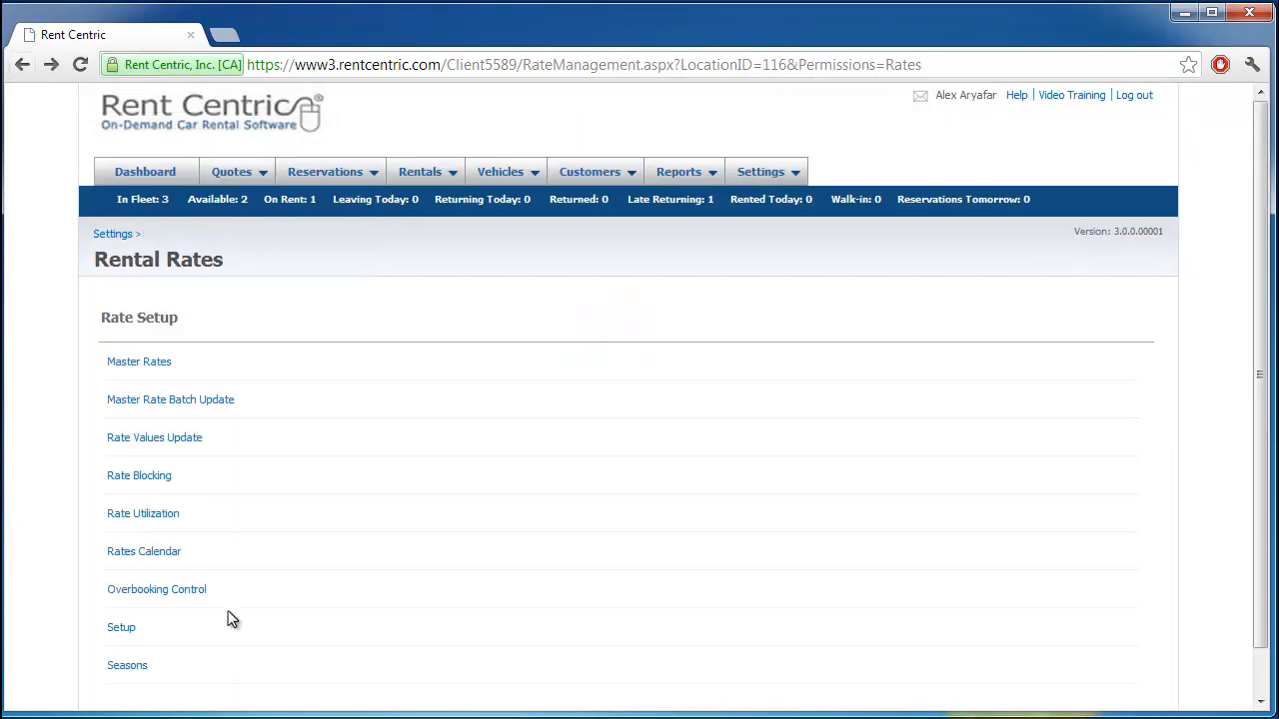
{"action": "left_click", "coordinate": [176, 599]}
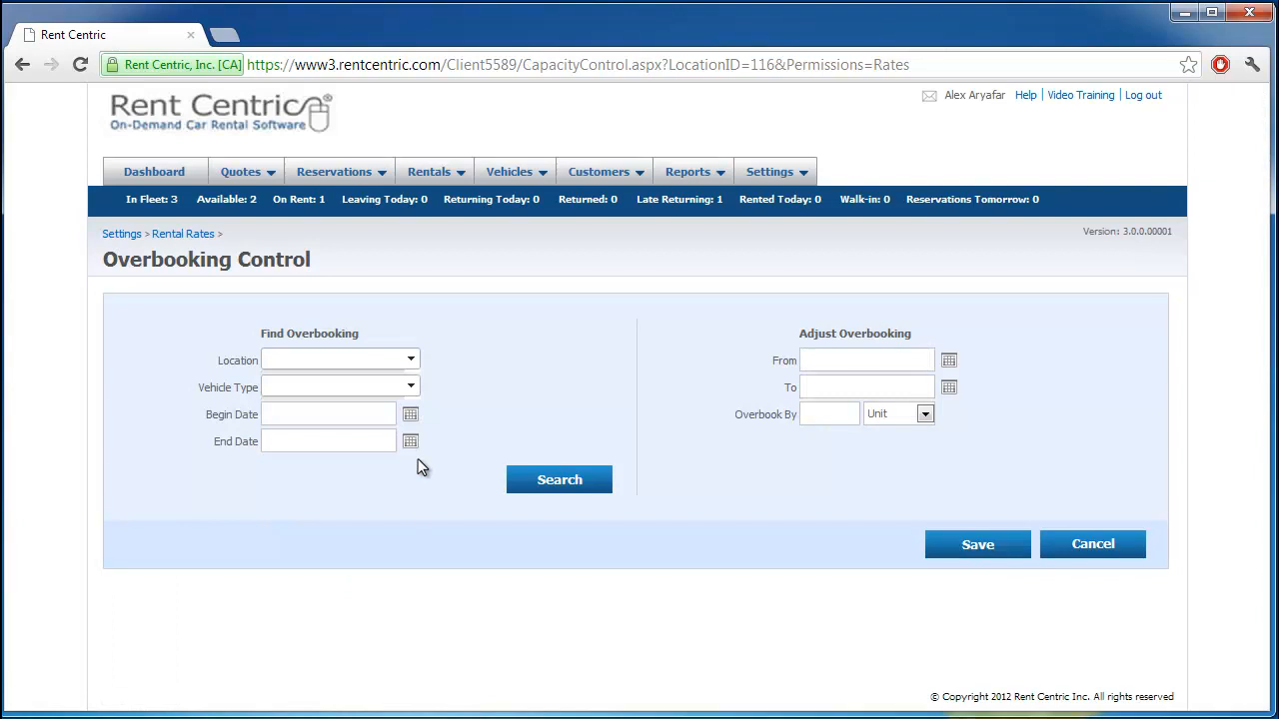
{"action": "left_click", "coordinate": [410, 361]}
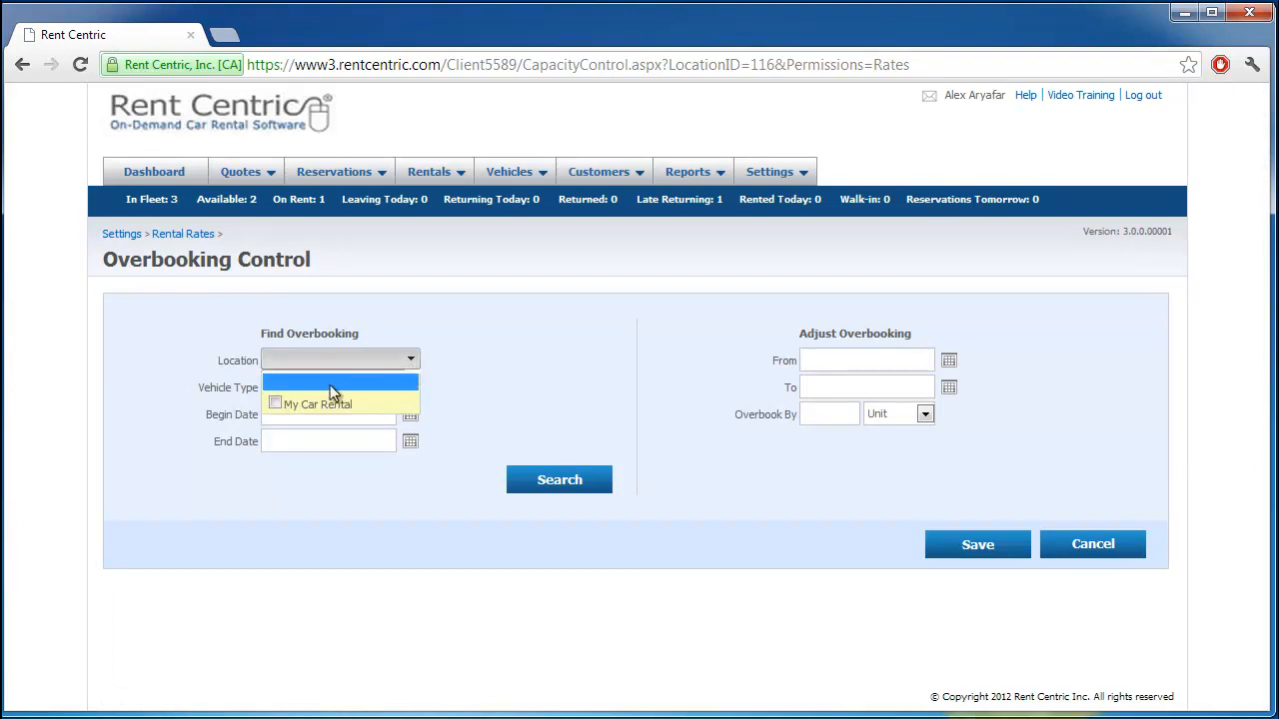
{"action": "left_click", "coordinate": [362, 405]}
{"action": "left_click", "coordinate": [496, 428]}
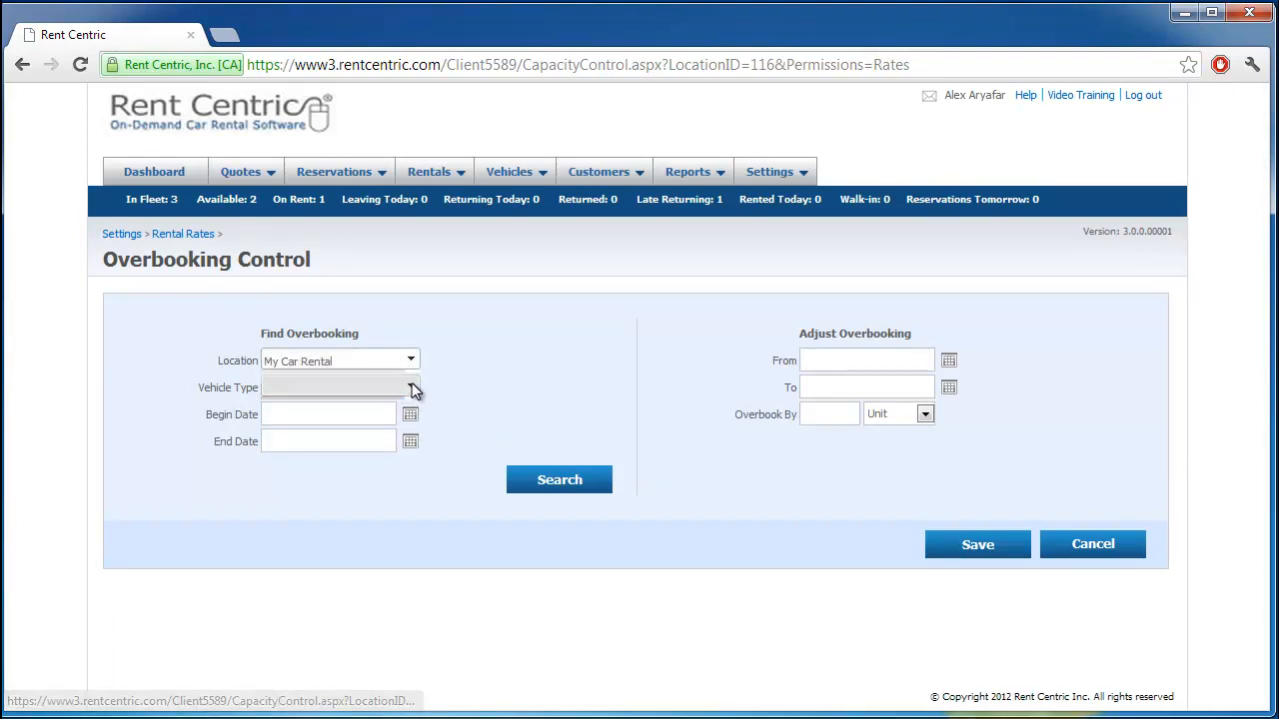
{"action": "left_click", "coordinate": [410, 387]}
{"action": "left_click", "coordinate": [288, 500]}
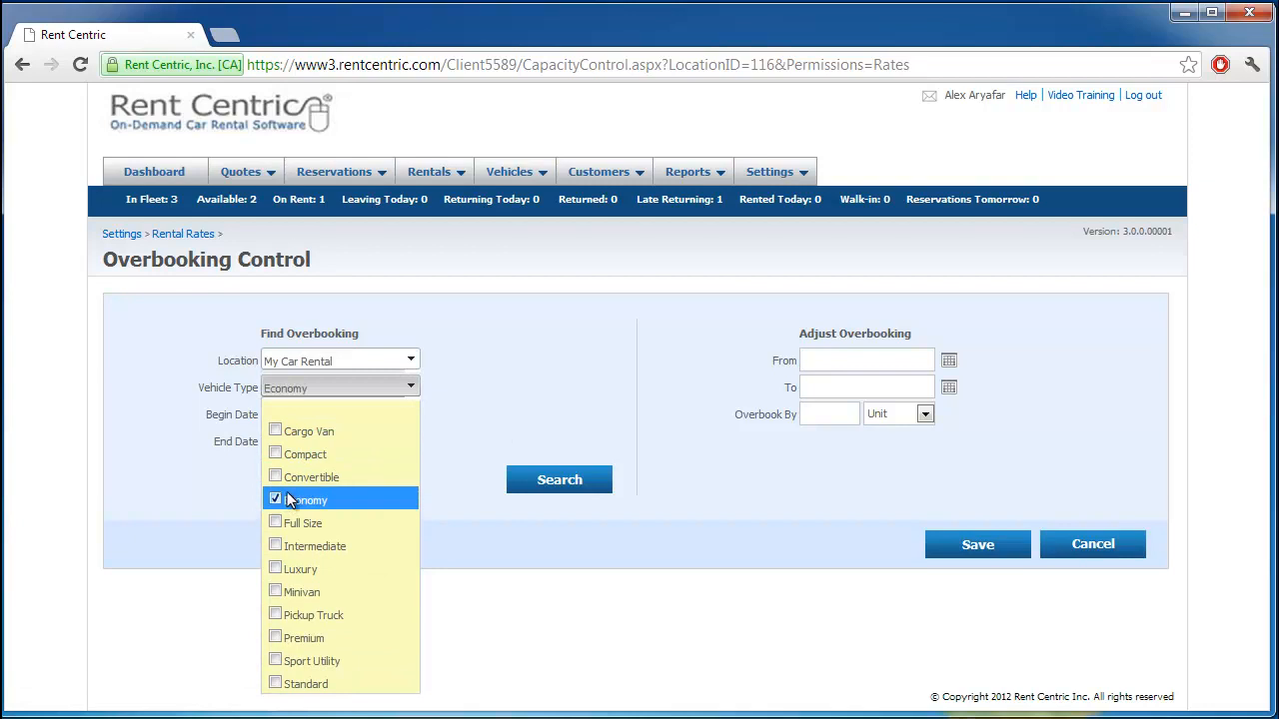
{"action": "left_click", "coordinate": [468, 426]}
Set the overbooking search dates from 8/14/2012 to 8/28/2012 and search for existing overbooking records.
{"action": "left_click", "coordinate": [409, 414]}
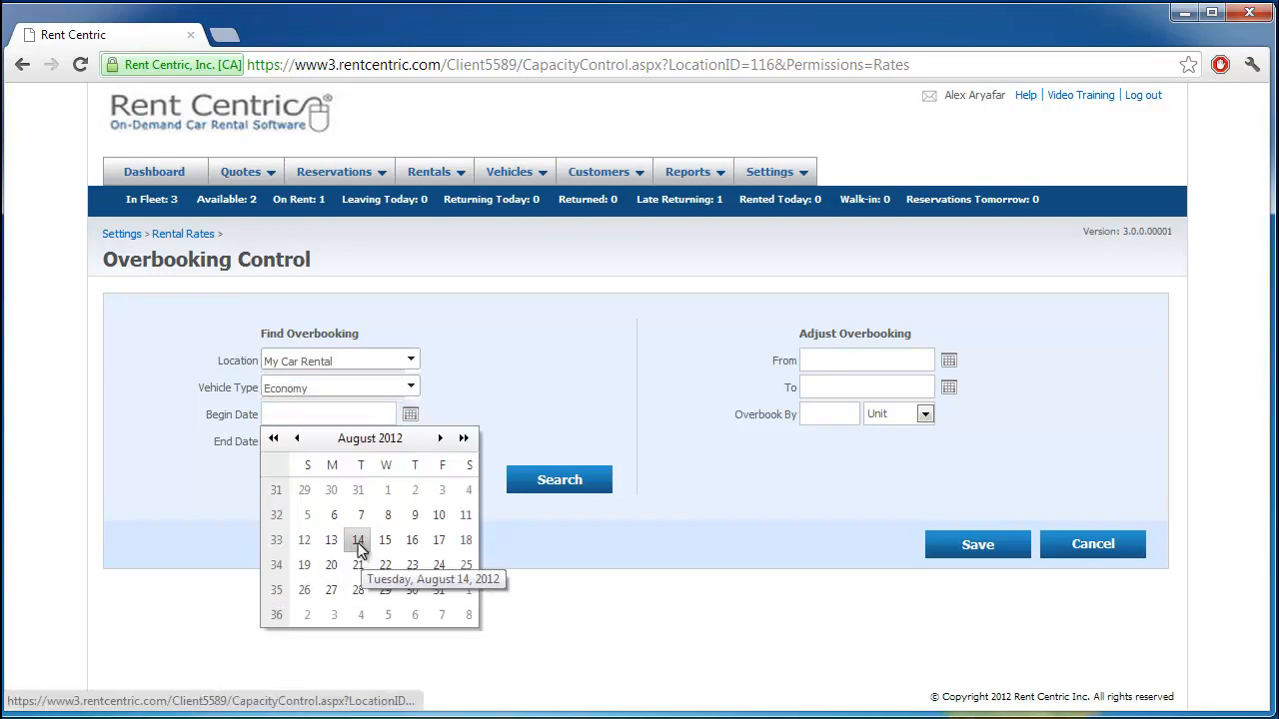
{"action": "left_click", "coordinate": [359, 540]}
{"action": "left_click", "coordinate": [410, 441]}
{"action": "left_click", "coordinate": [357, 616]}
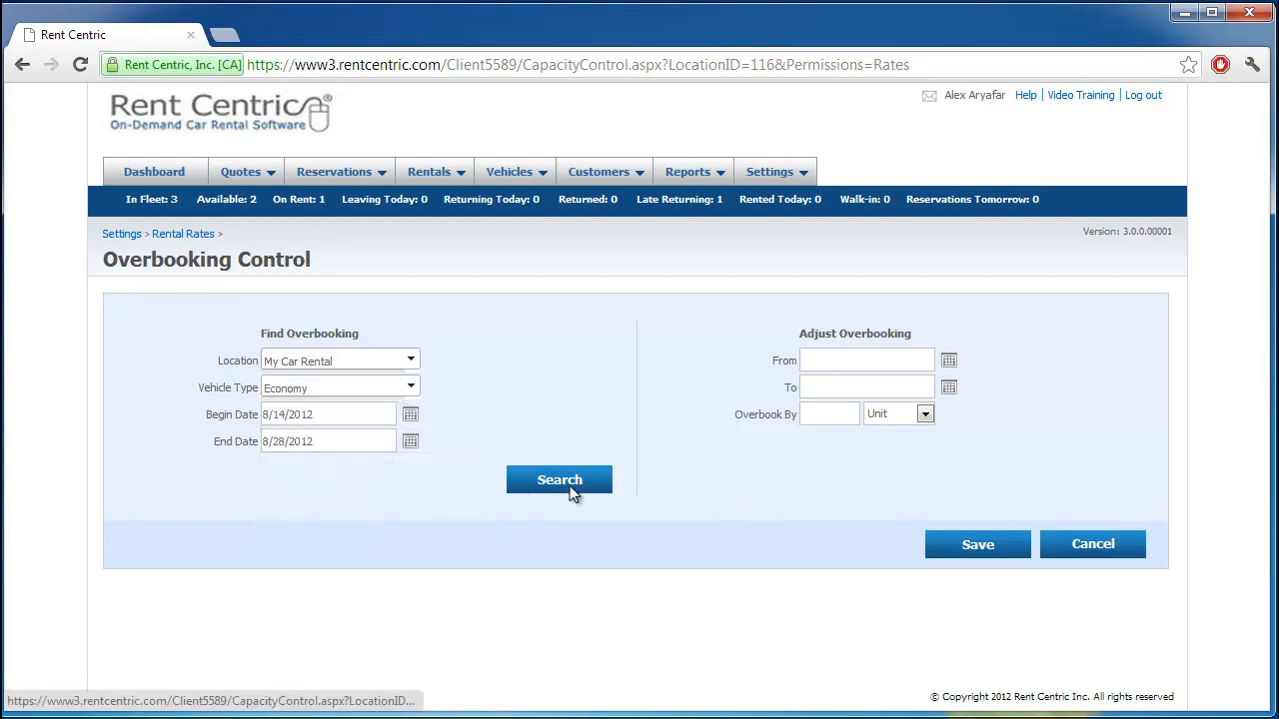
{"action": "left_click", "coordinate": [524, 477]}
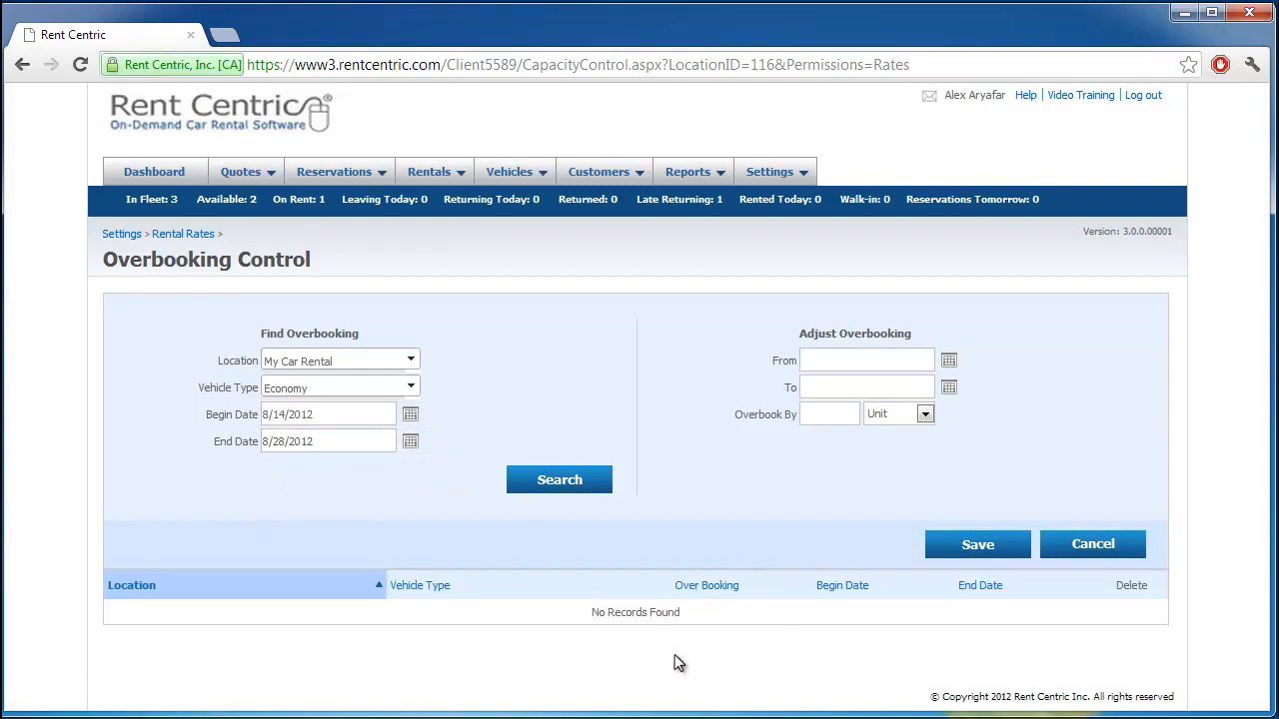
Set the overbooking adjustment period from 8/16/2012 to 8/23/2012.
{"action": "left_click", "coordinate": [948, 360]}
{"action": "left_click", "coordinate": [953, 484]}
{"action": "left_click", "coordinate": [948, 386]}
{"action": "left_click", "coordinate": [949, 539]}
Set the overbooking amount to 10 % instead of units and save the overbooking rule.
{"action": "left_click", "coordinate": [830, 413]}
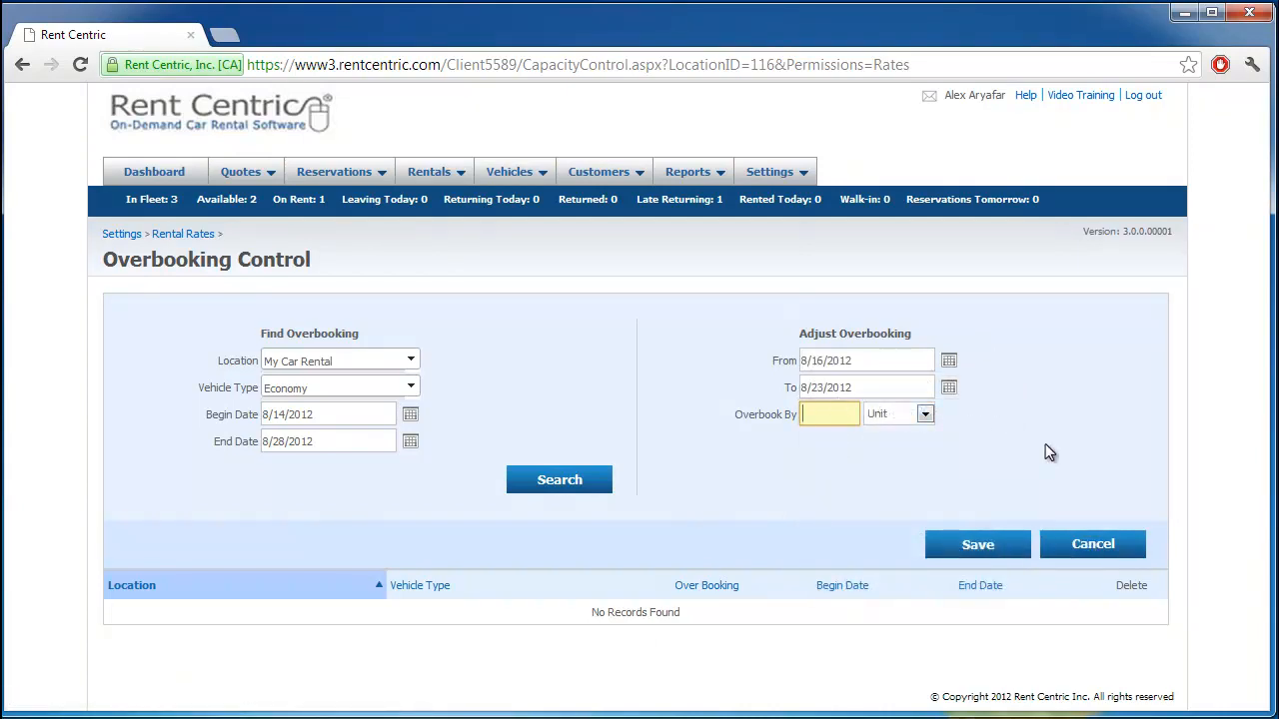
{"action": "type", "text": "10"}
{"action": "left_click", "coordinate": [925, 415]}
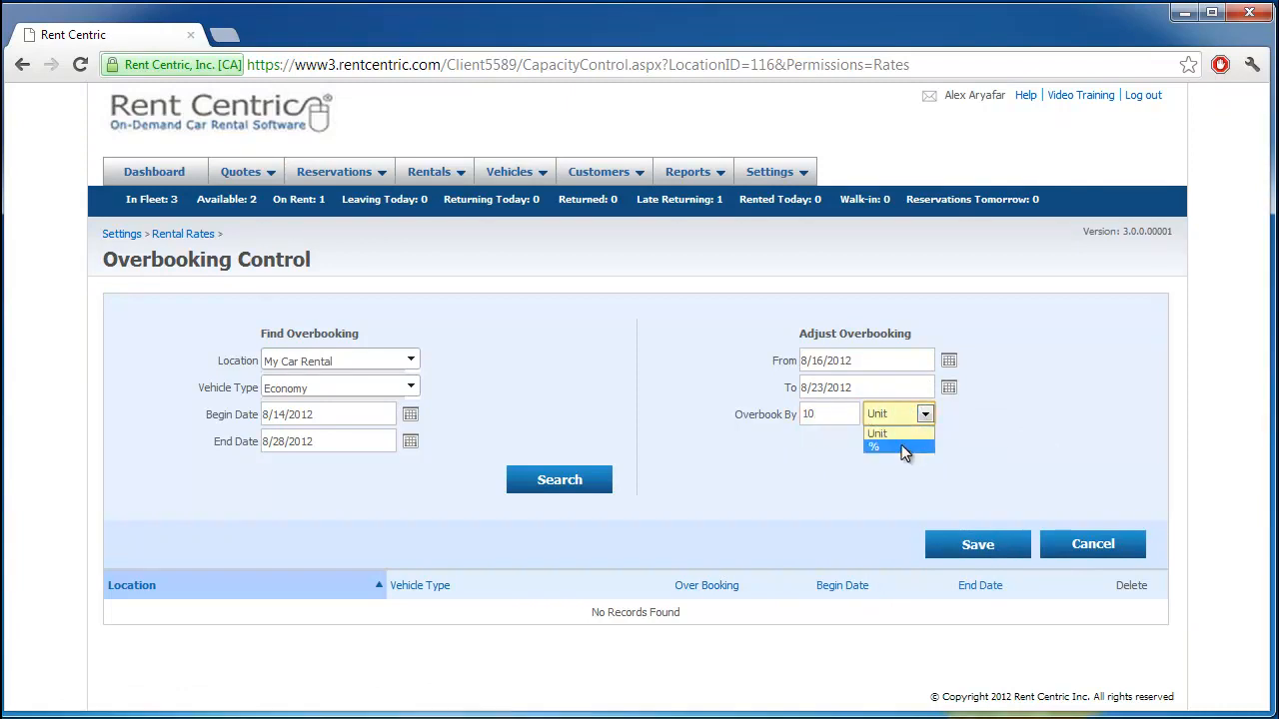
{"action": "left_click", "coordinate": [901, 445]}
{"action": "left_click", "coordinate": [979, 552]}
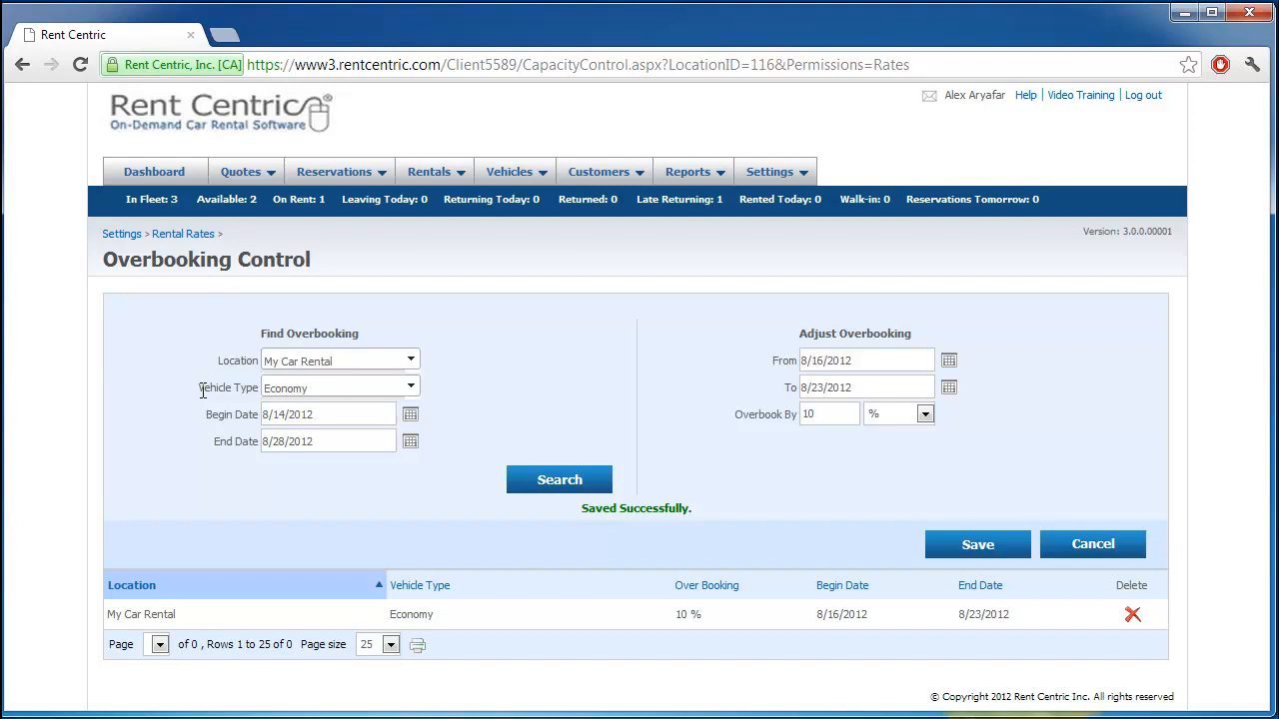
Open the rental rates Setup page and examine the days-in-month options and the rate ratios.
{"action": "left_click", "coordinate": [181, 234]}
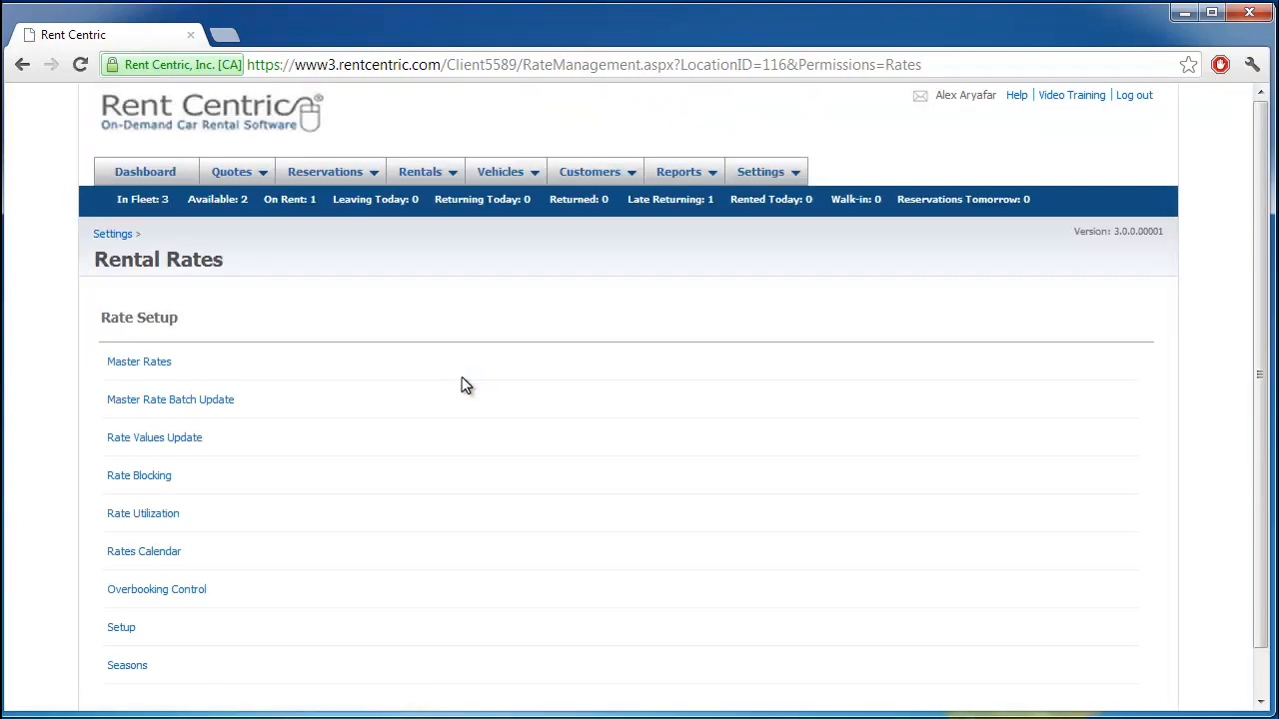
{"action": "scroll", "coordinate": [423, 555], "scroll_direction": "down", "scroll_amount": 1}
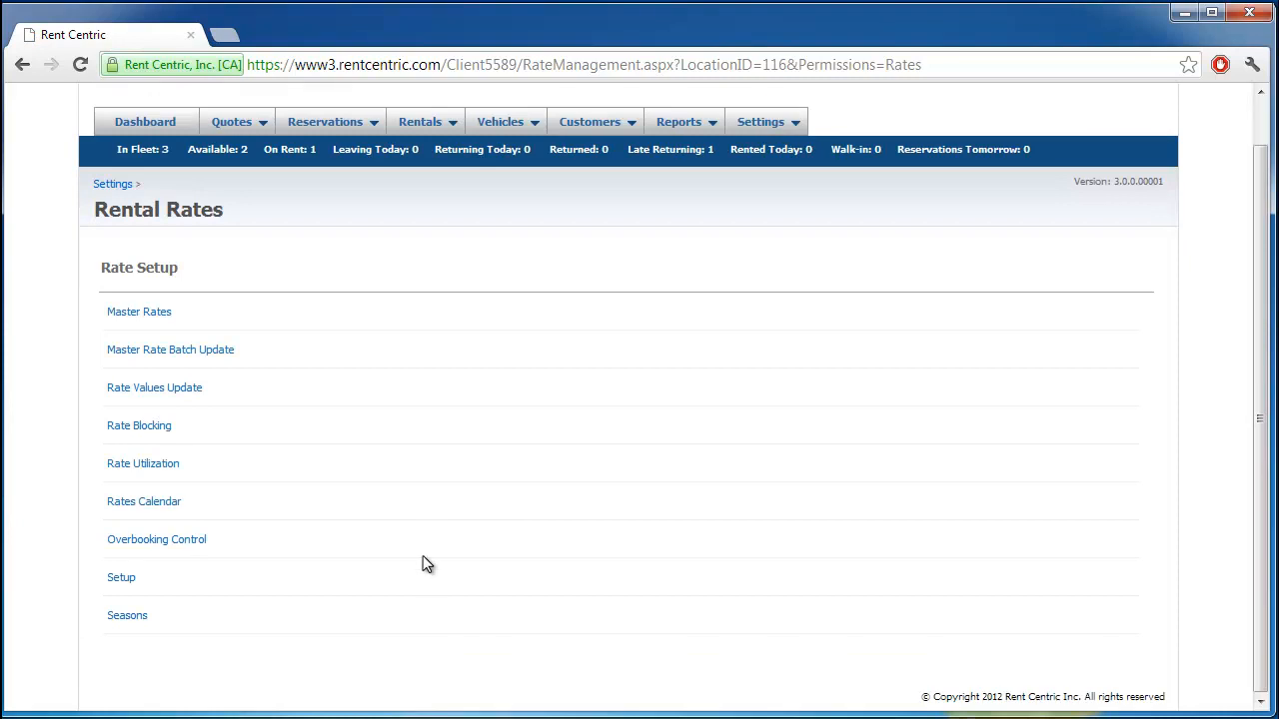
{"action": "left_click", "coordinate": [121, 579]}
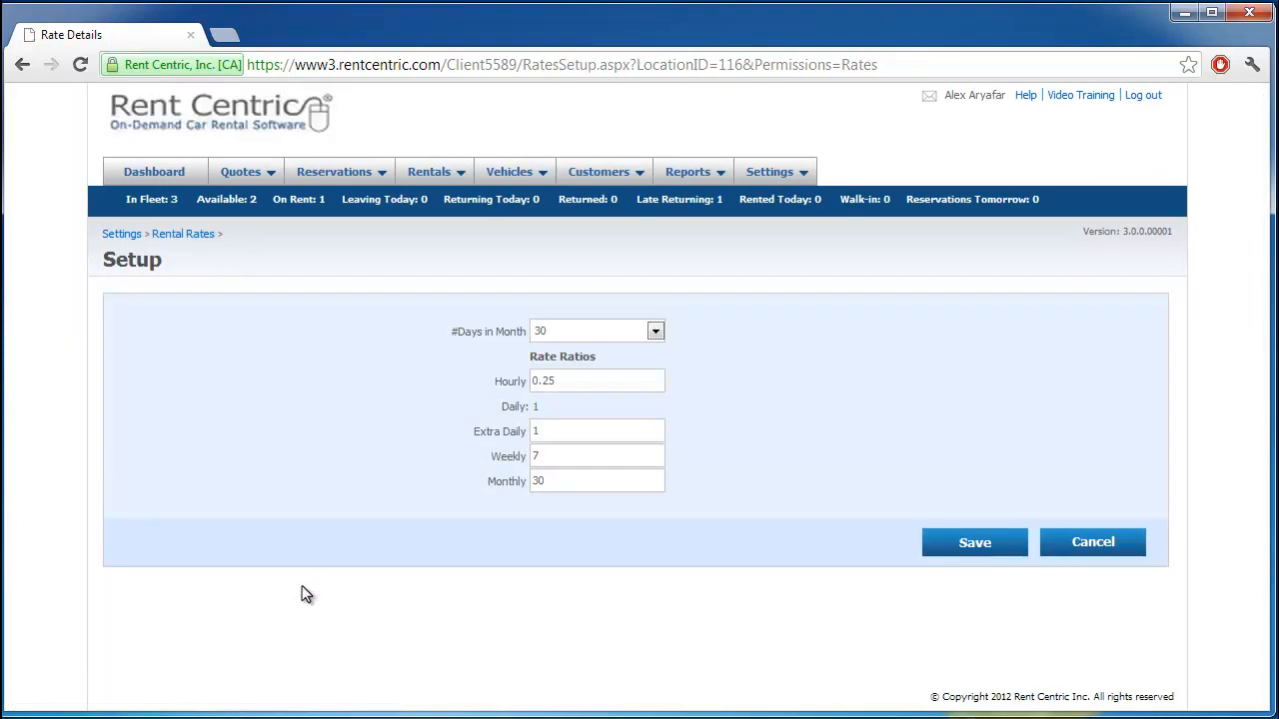
{"action": "left_click", "coordinate": [655, 332]}
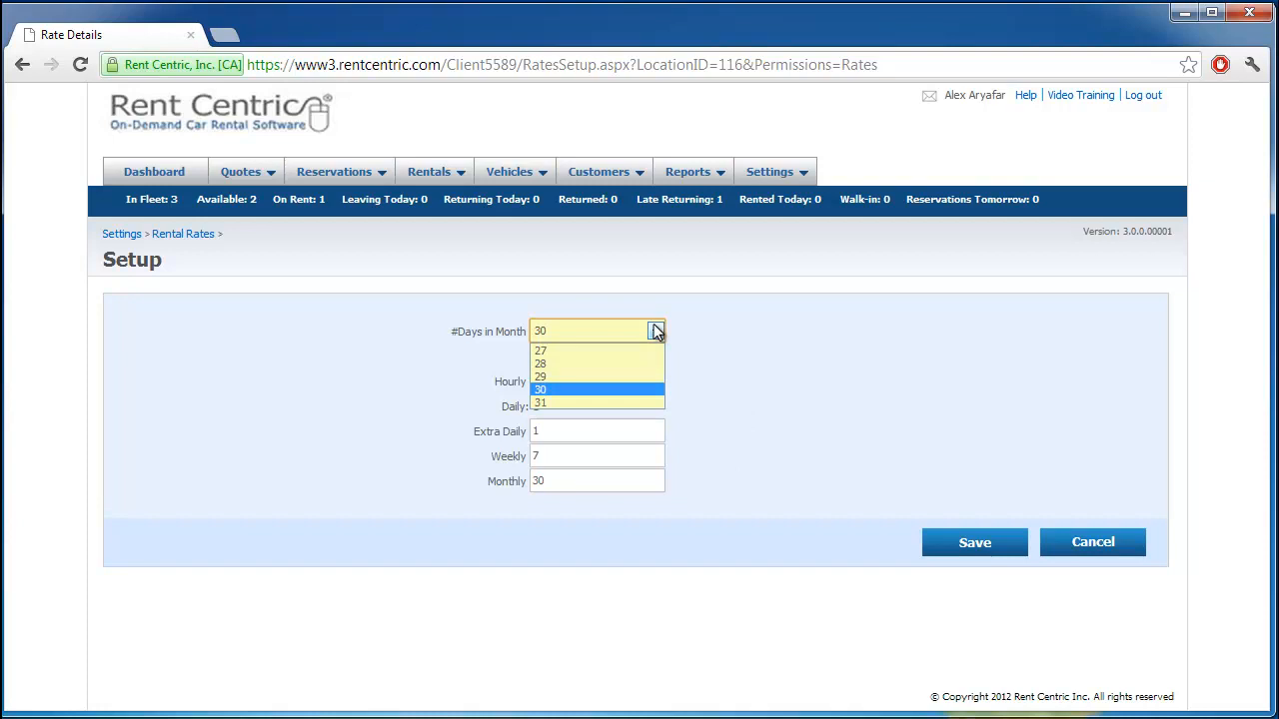
{"action": "left_click", "coordinate": [656, 332]}
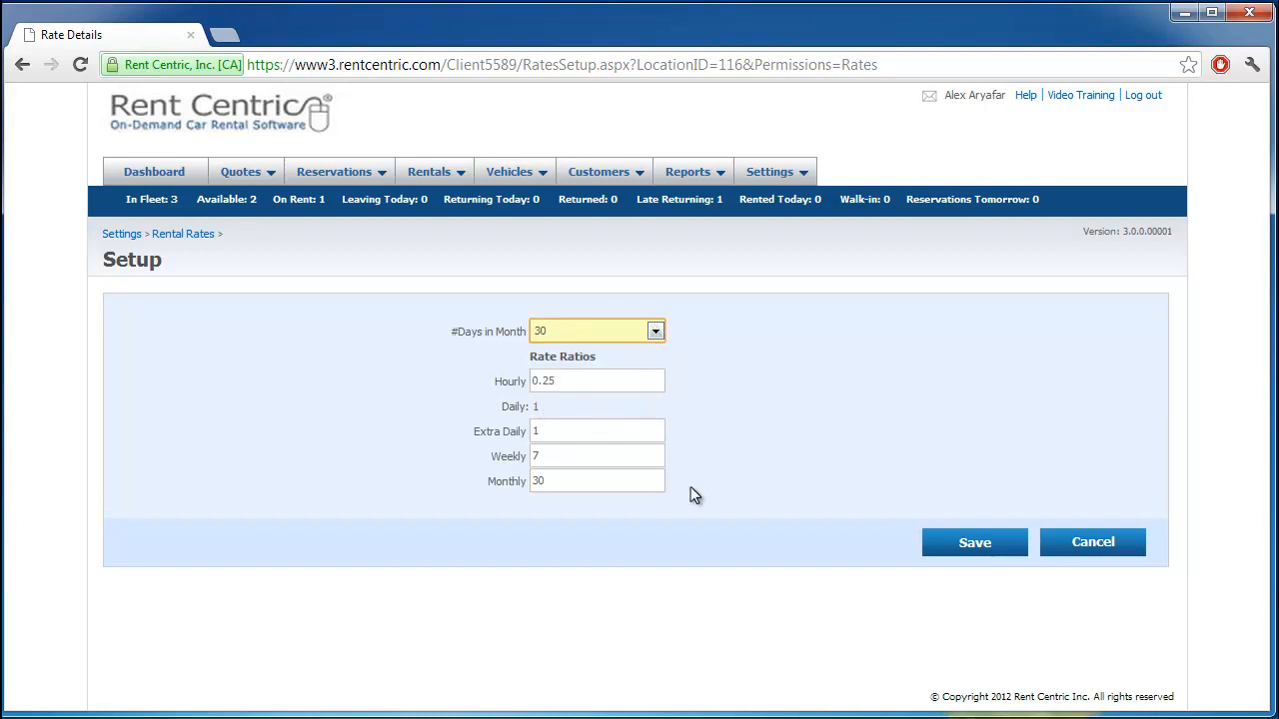
{"action": "double_click", "coordinate": [546, 408]}
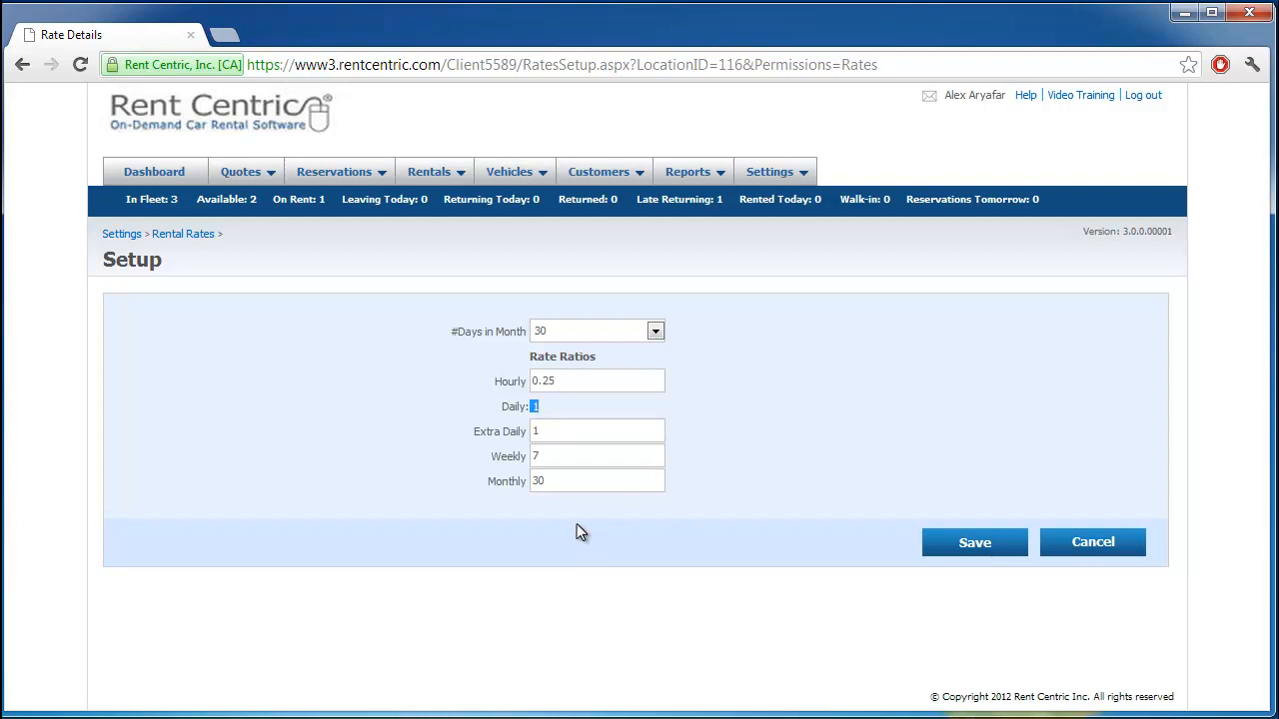
Go to the Seasons page and start a new season named Holiday Season.
{"action": "left_click", "coordinate": [22, 64]}
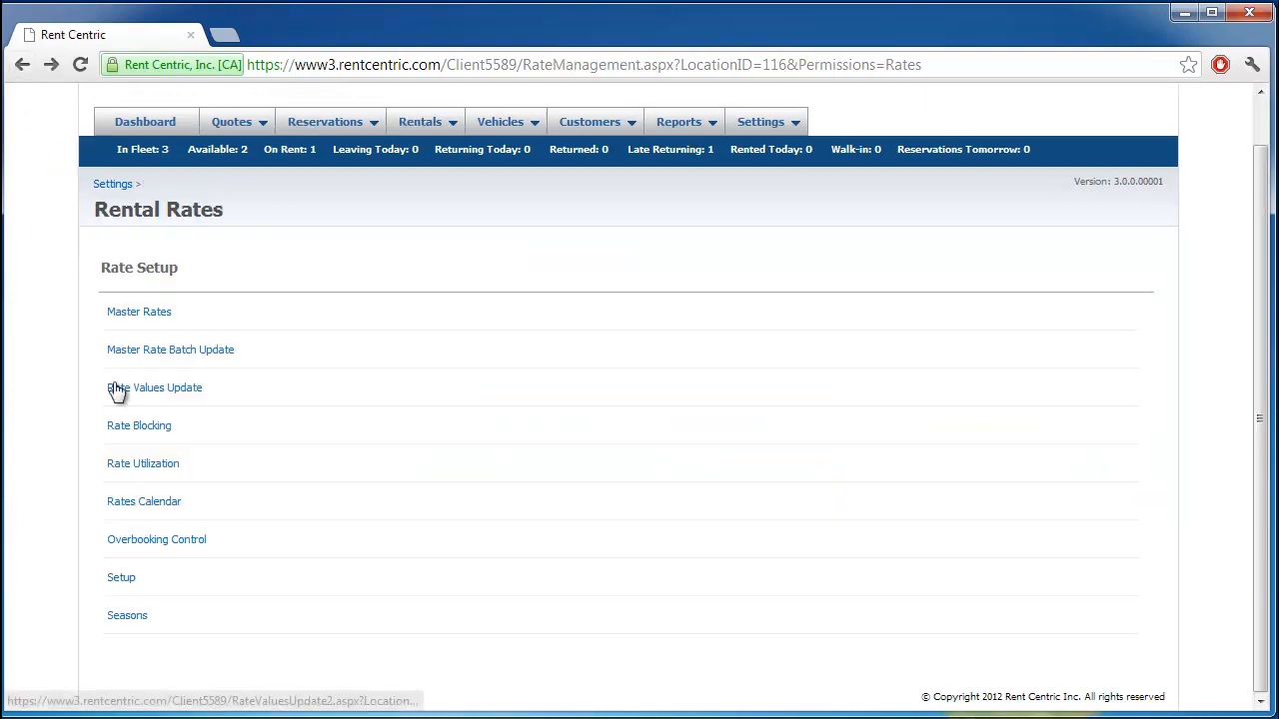
{"action": "left_click", "coordinate": [128, 618]}
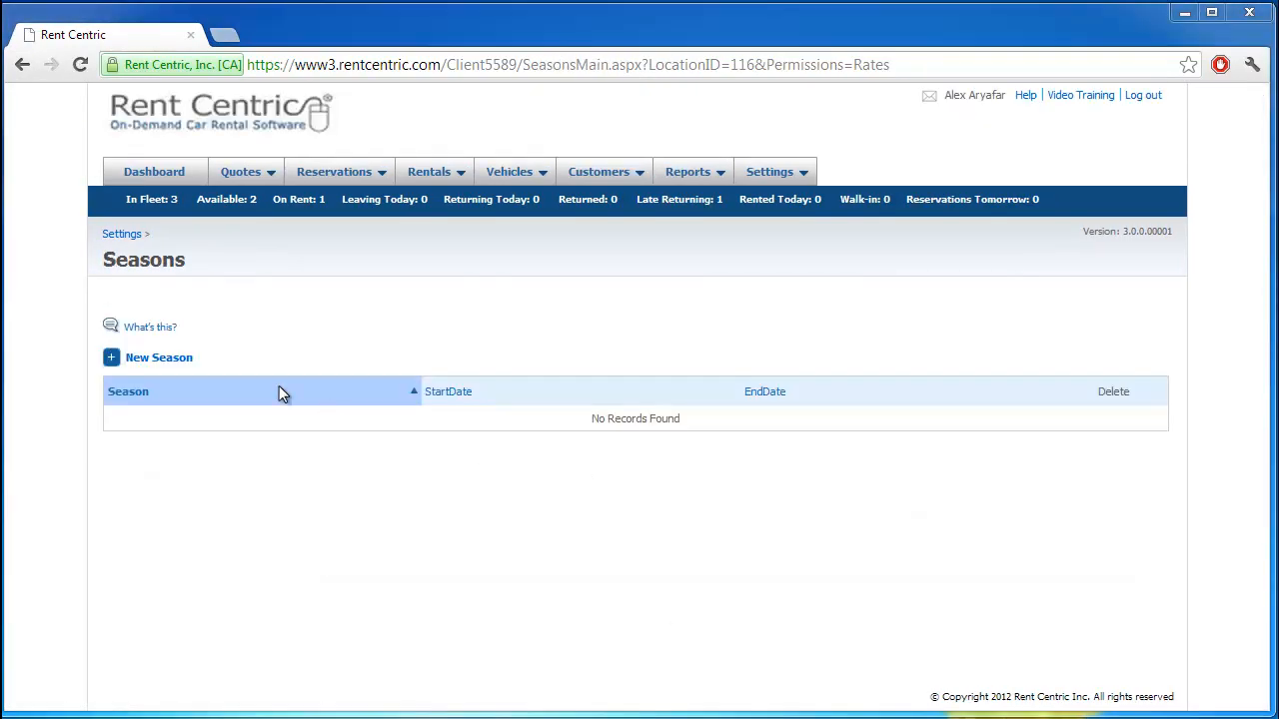
{"action": "left_click", "coordinate": [175, 358]}
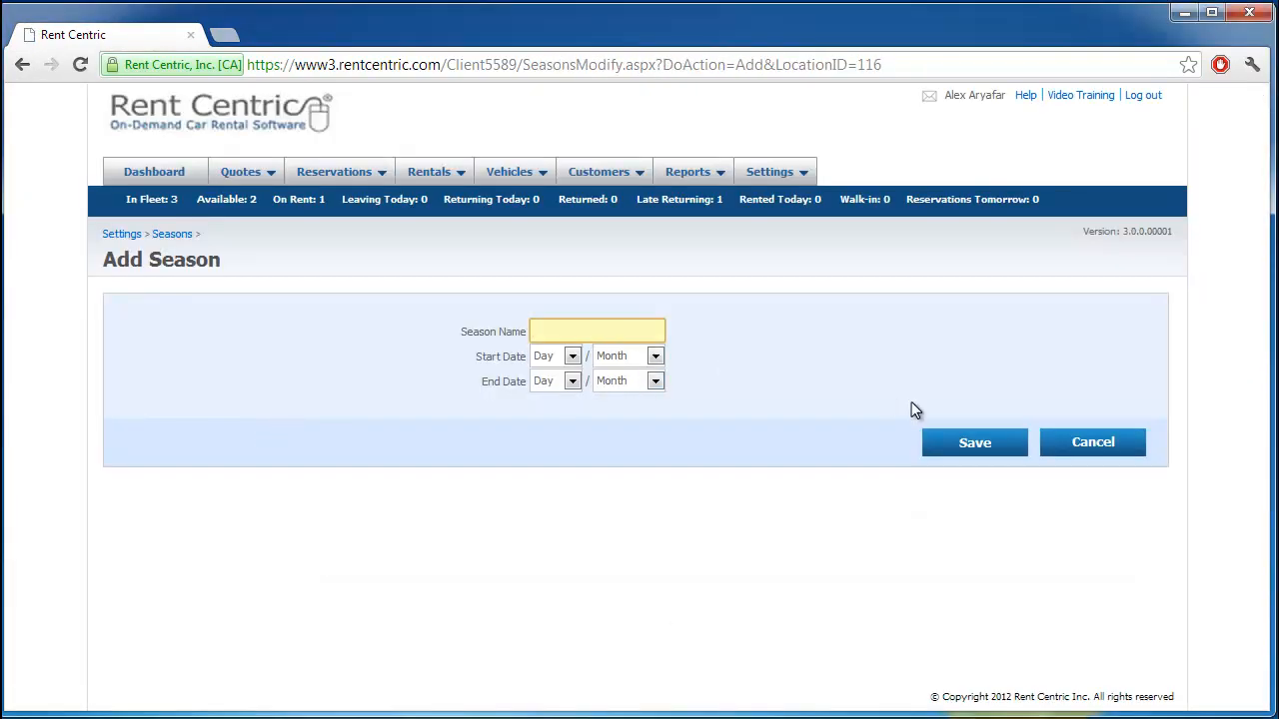
{"action": "type", "text": "High Season"}
{"action": "key", "text": "ctrl+a"}
{"action": "type", "text": "Holiday Season"}
Set the Holiday Season's start date to 21 December and its end date to 30 December.
{"action": "left_click", "coordinate": [571, 356]}
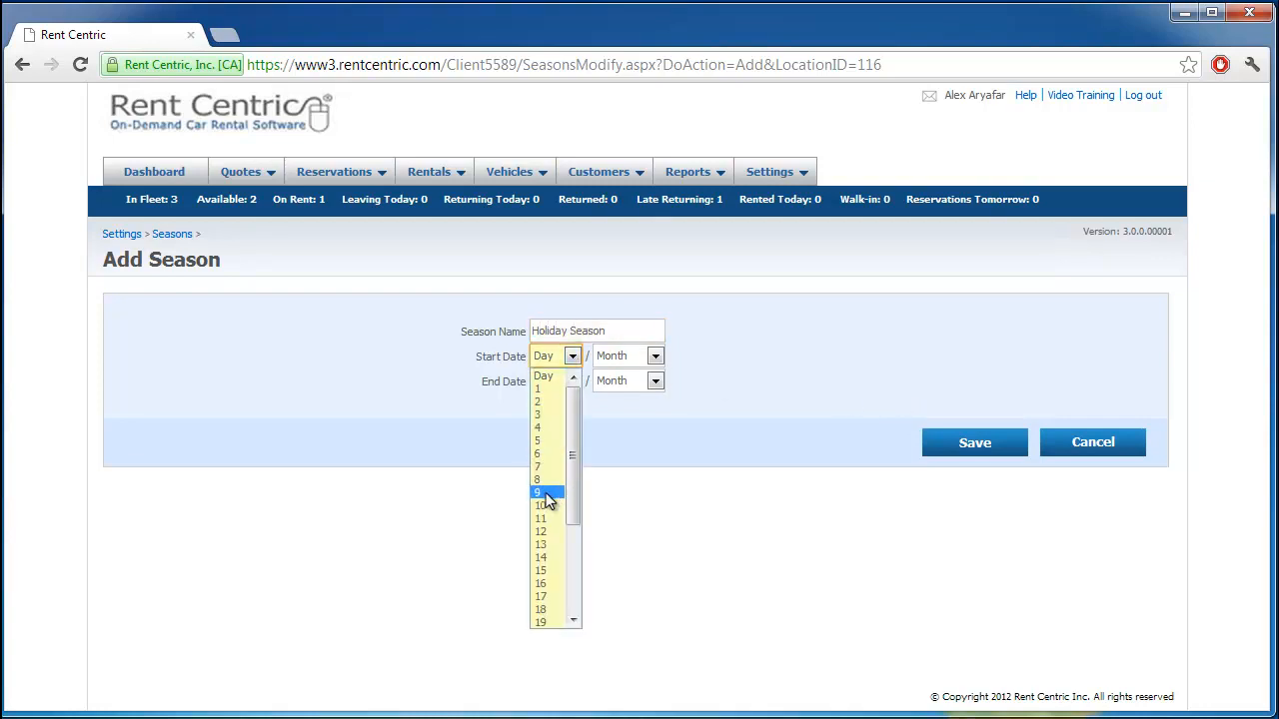
{"action": "scroll", "coordinate": [544, 600], "scroll_direction": "down", "scroll_amount": 3}
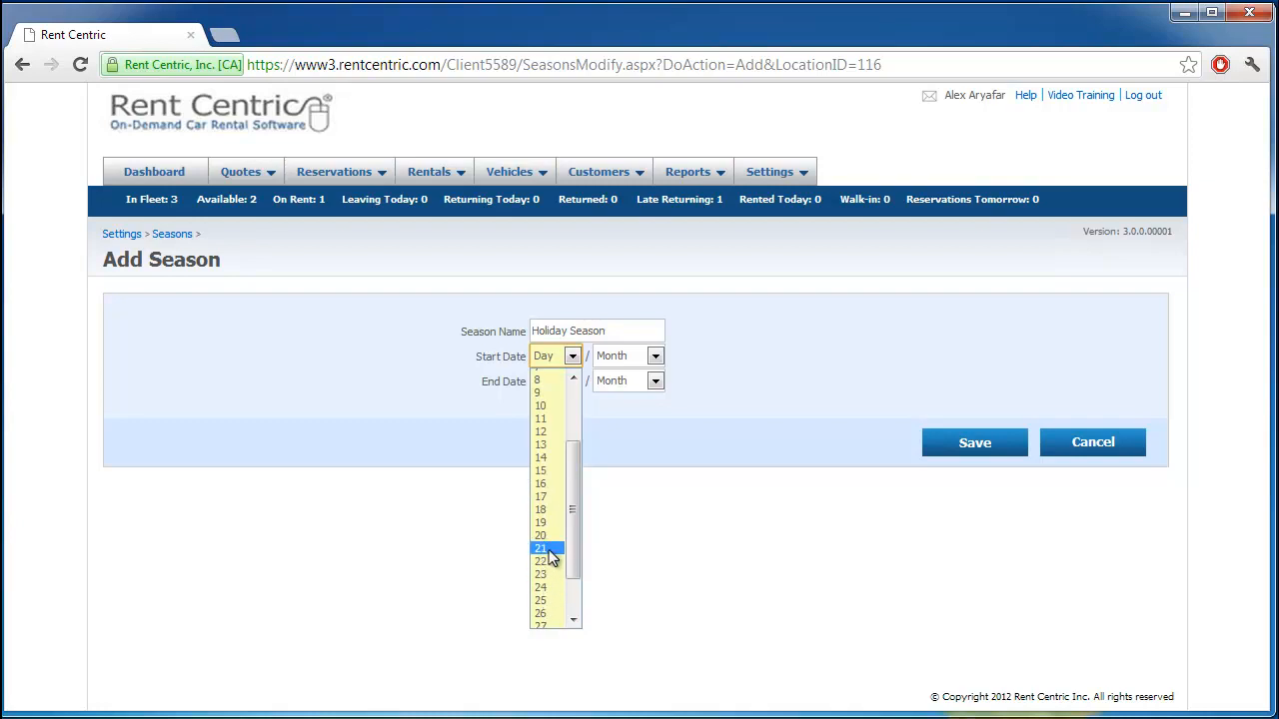
{"action": "left_click", "coordinate": [549, 560]}
{"action": "left_click", "coordinate": [652, 356]}
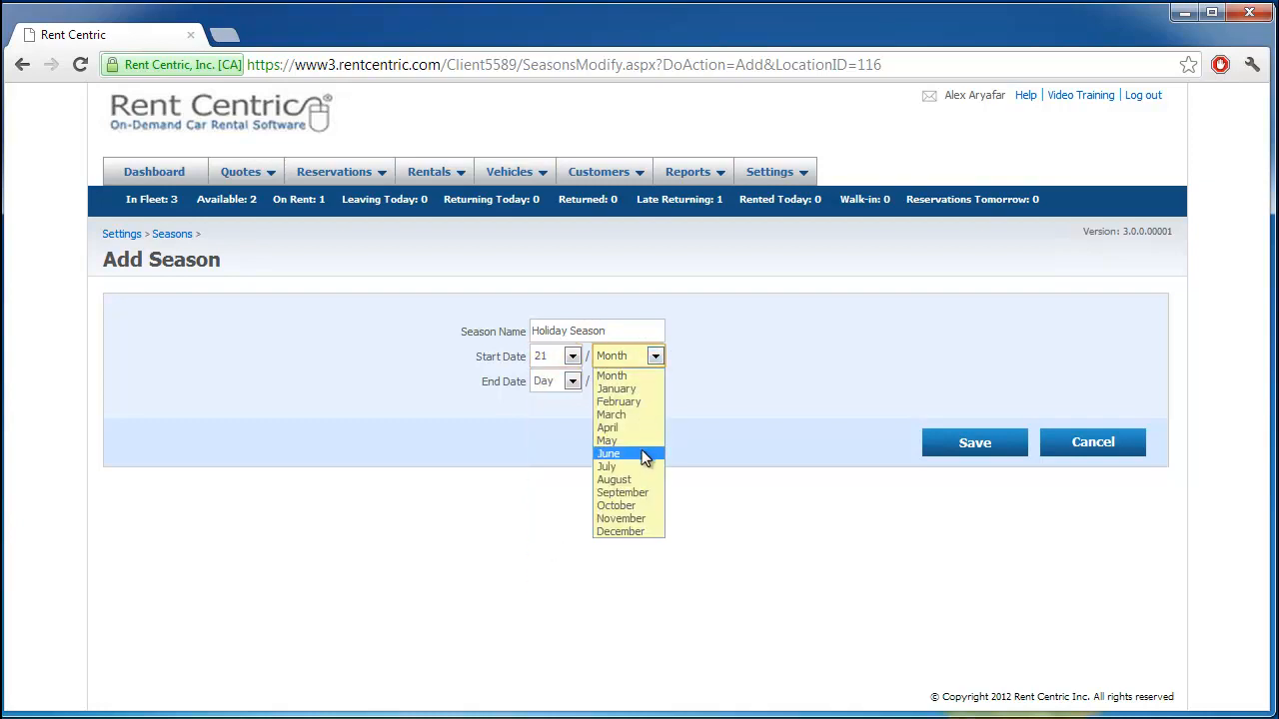
{"action": "left_click", "coordinate": [630, 532]}
{"action": "left_click", "coordinate": [572, 380]}
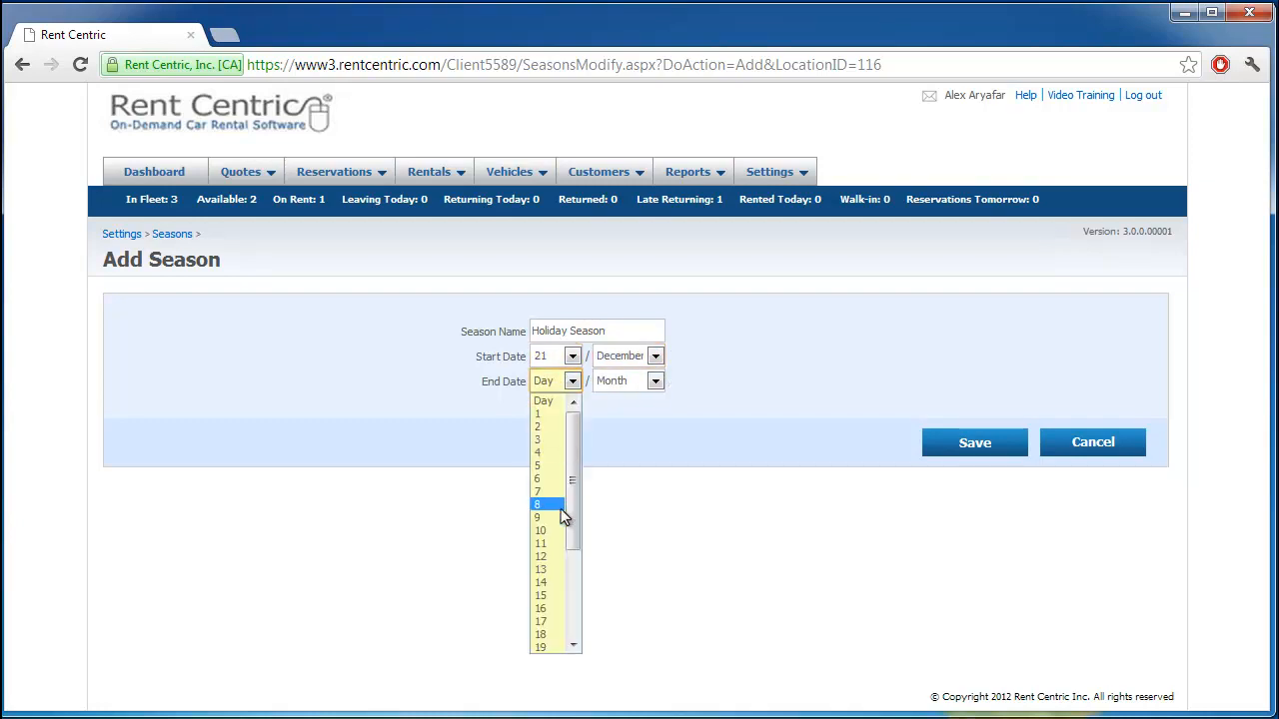
{"action": "scroll", "coordinate": [559, 640], "scroll_direction": "down", "scroll_amount": 4}
{"action": "left_click", "coordinate": [558, 636]}
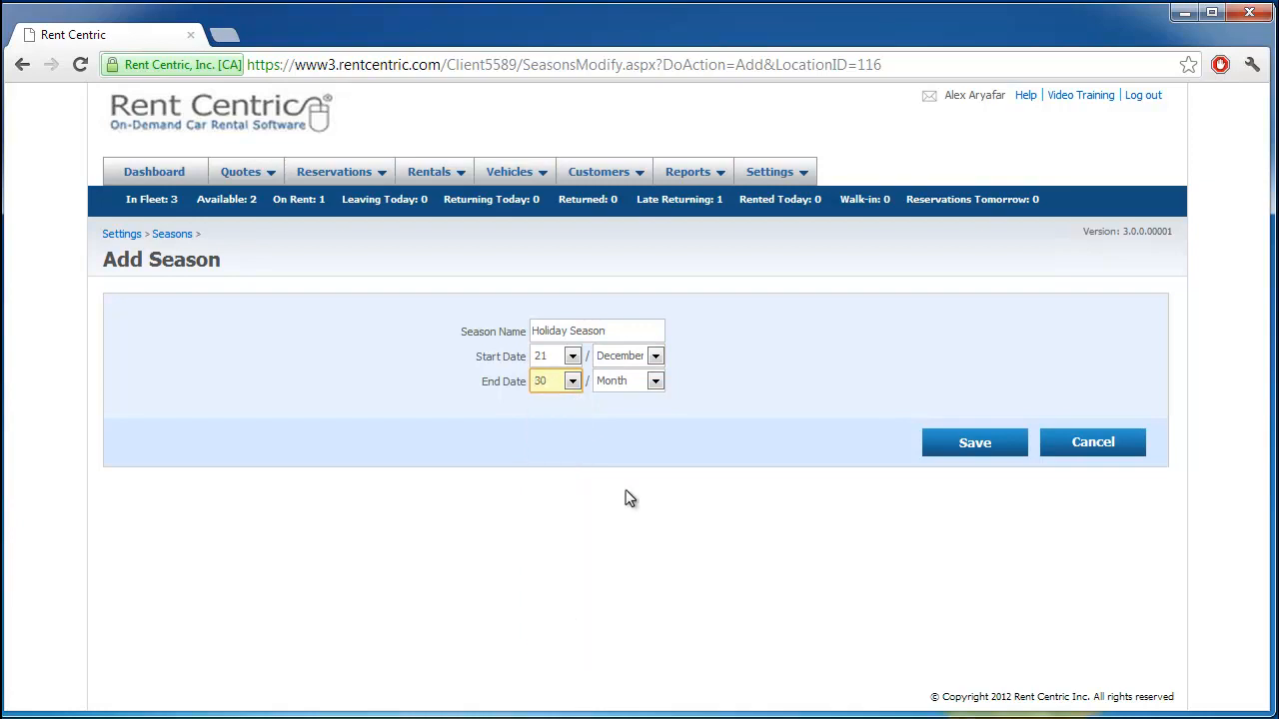
{"action": "left_click", "coordinate": [639, 381]}
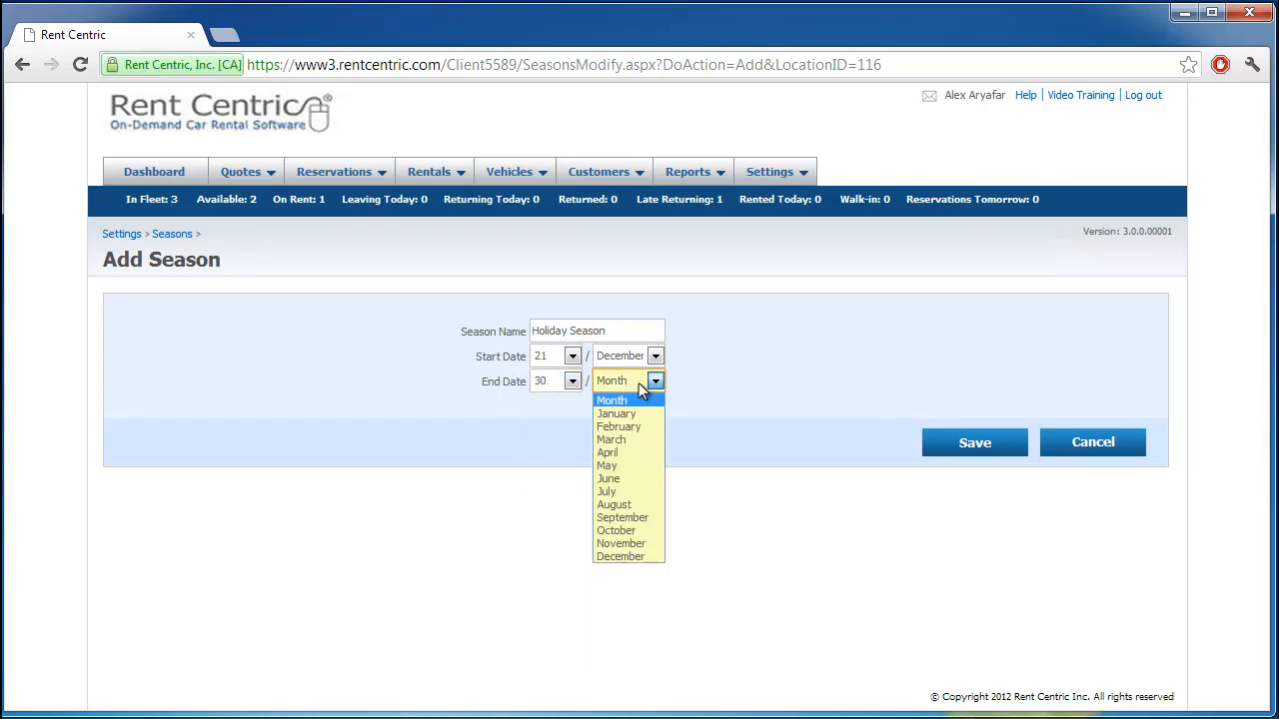
{"action": "left_click", "coordinate": [640, 557]}
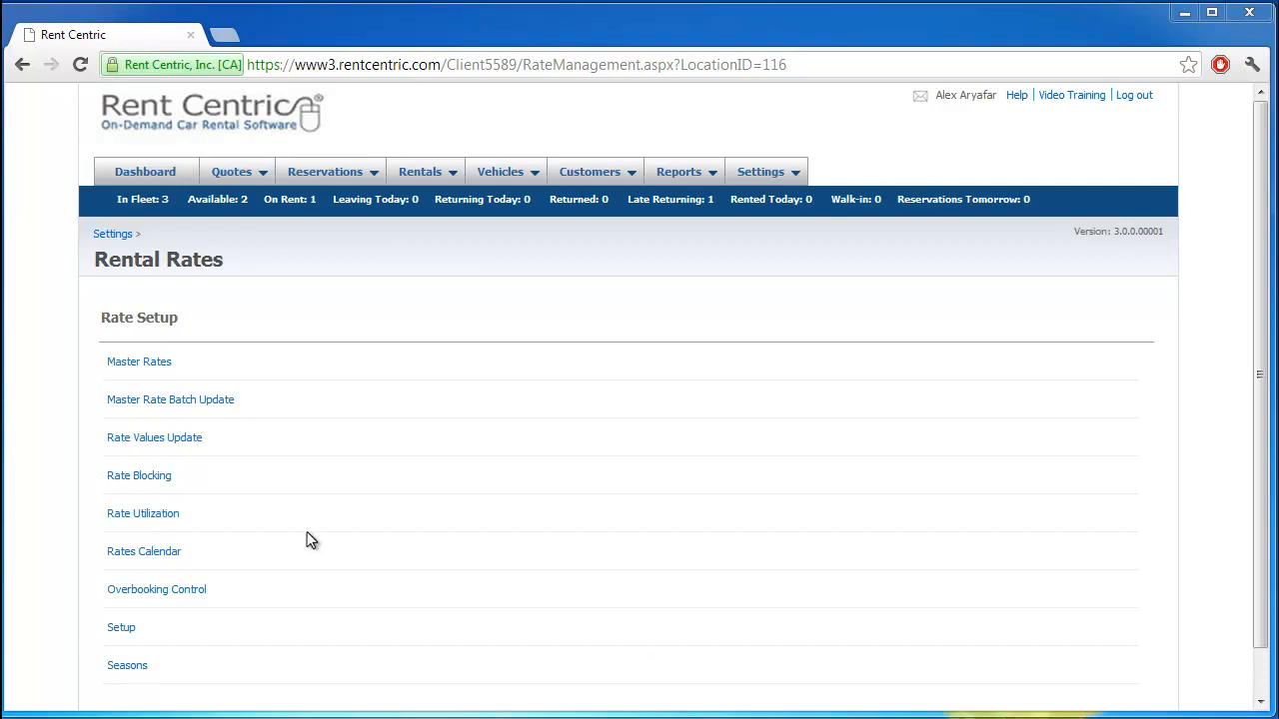
Open the Daily Economy master rate and review its date-specific rate values.
{"action": "left_click", "coordinate": [142, 365]}
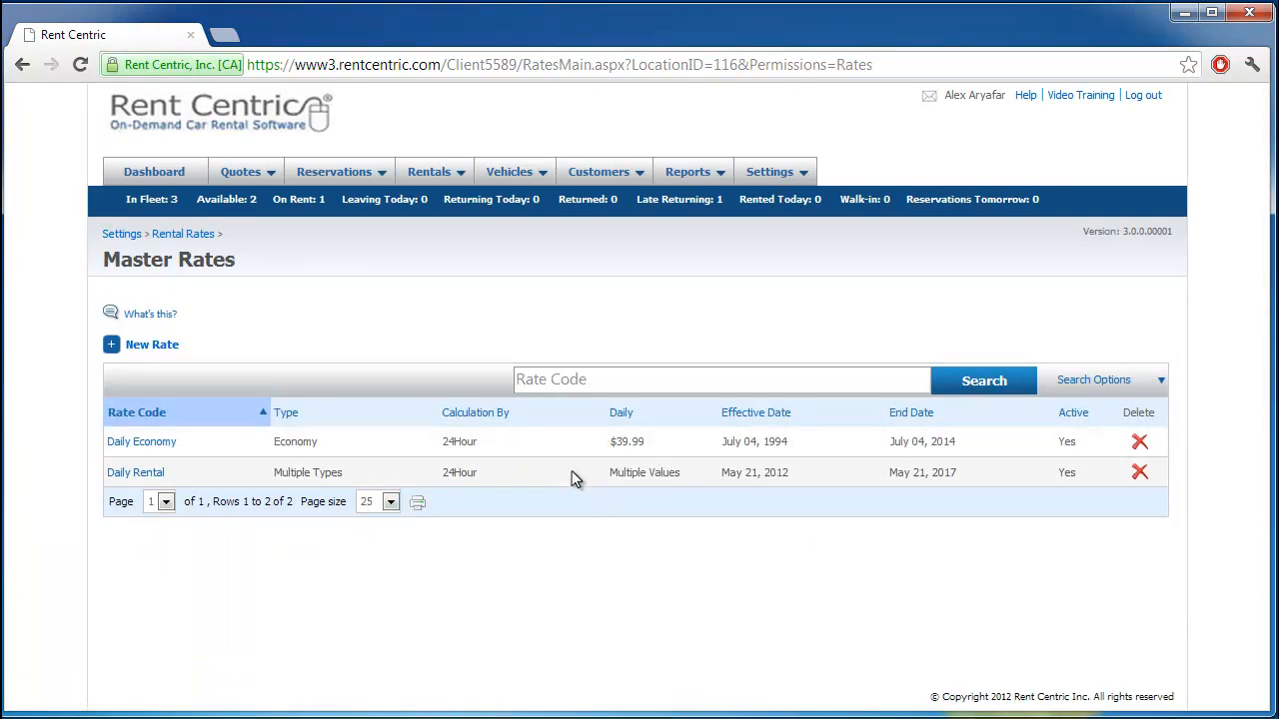
{"action": "left_click", "coordinate": [152, 443]}
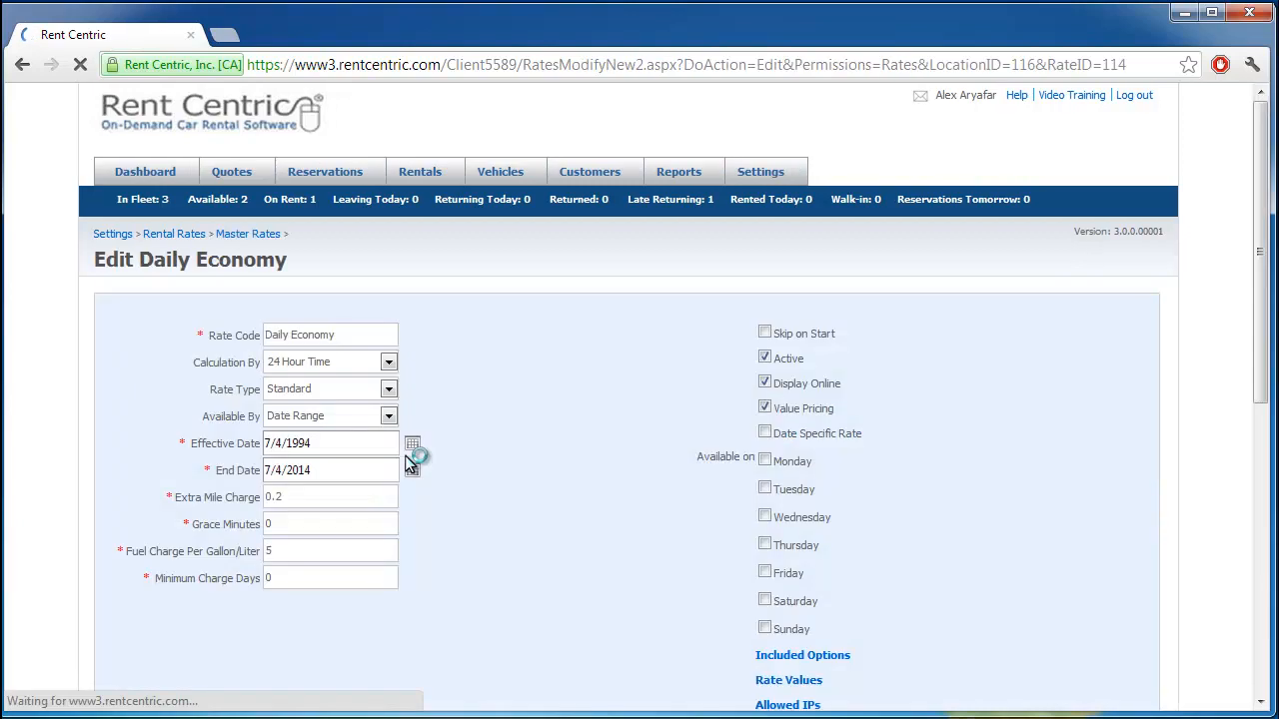
{"action": "scroll", "coordinate": [1025, 572], "scroll_direction": "down", "scroll_amount": 1}
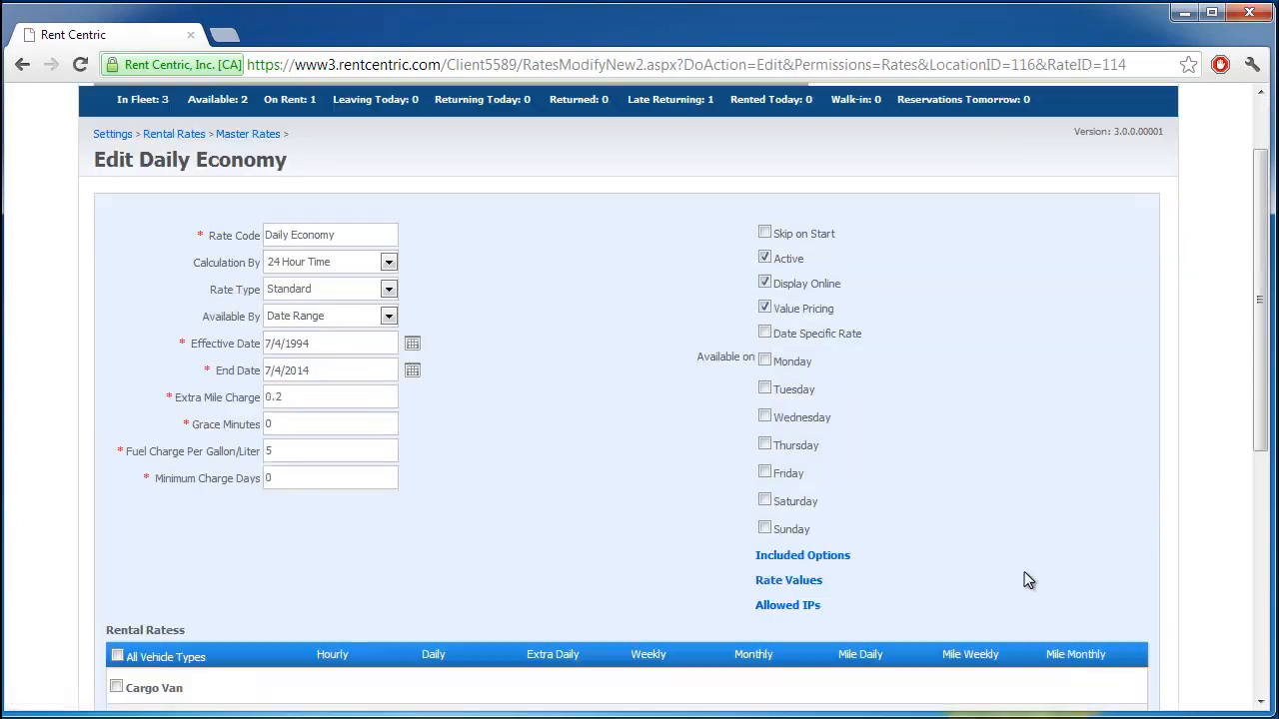
{"action": "left_click", "coordinate": [808, 582]}
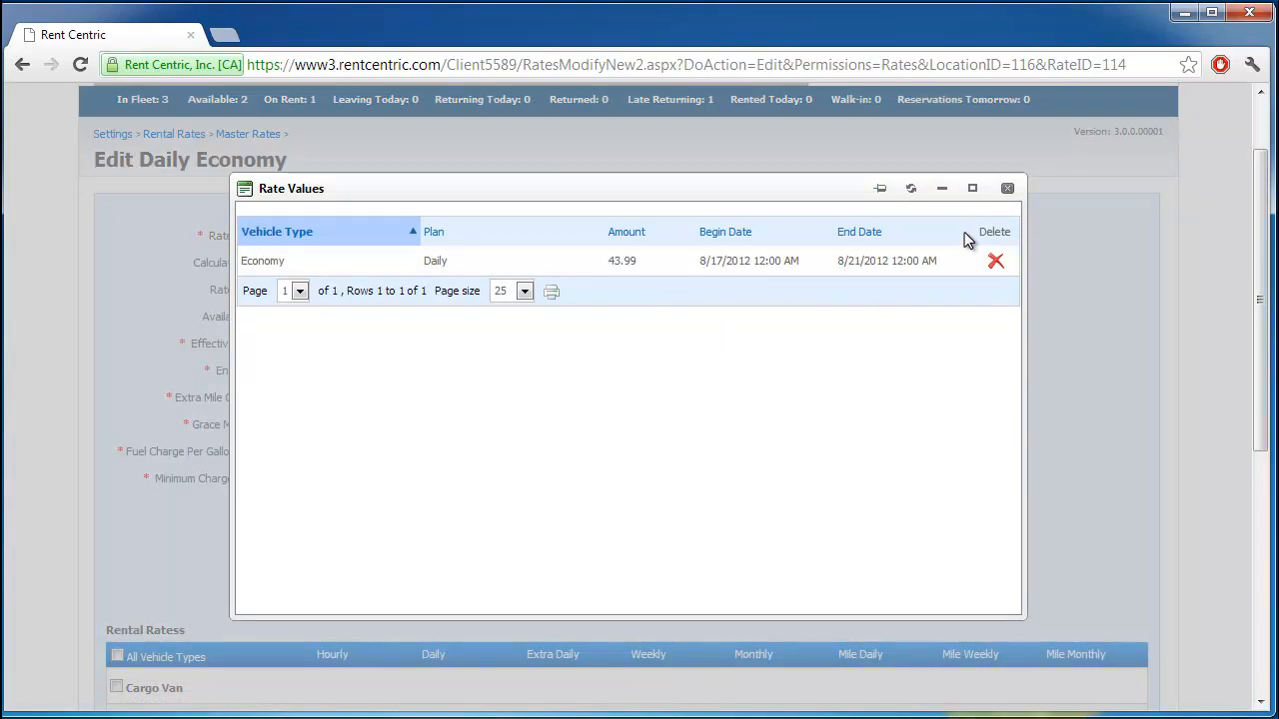
{"action": "left_click", "coordinate": [1007, 188]}
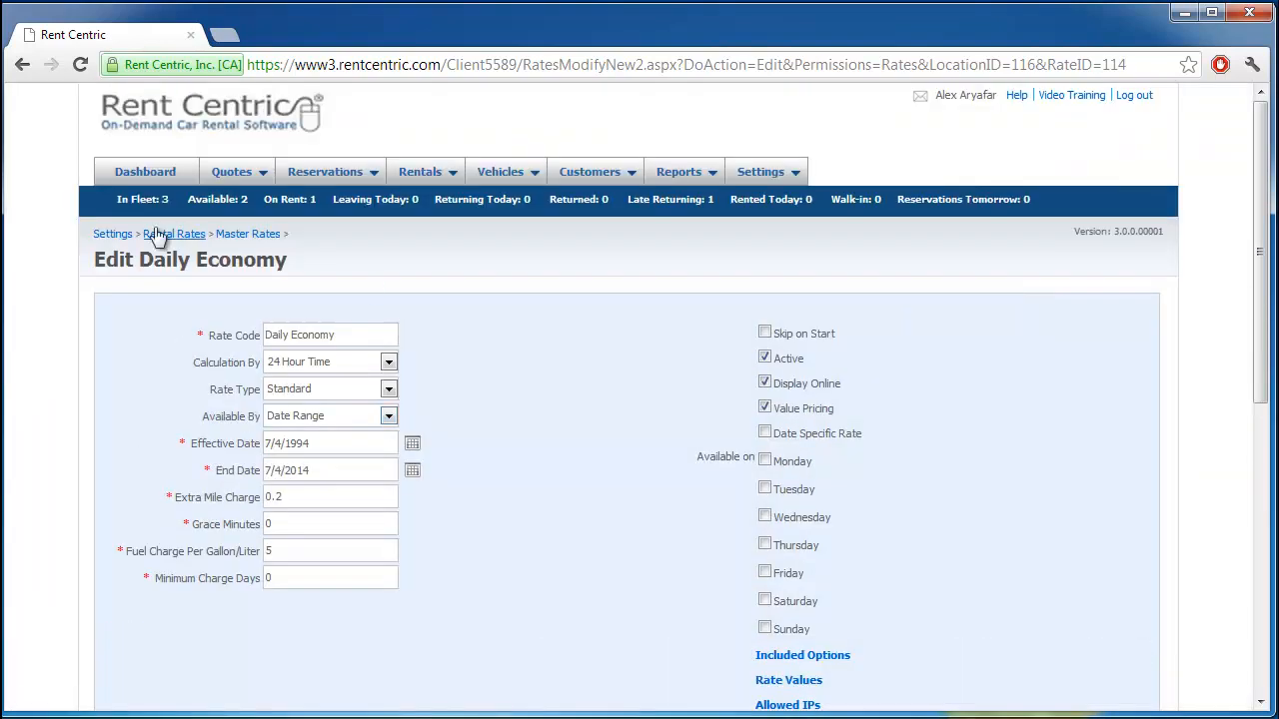
Go to Rate Values Update and filter the rate search by location My Car Rental and rate code Daily Economy.
{"action": "left_click", "coordinate": [258, 234]}
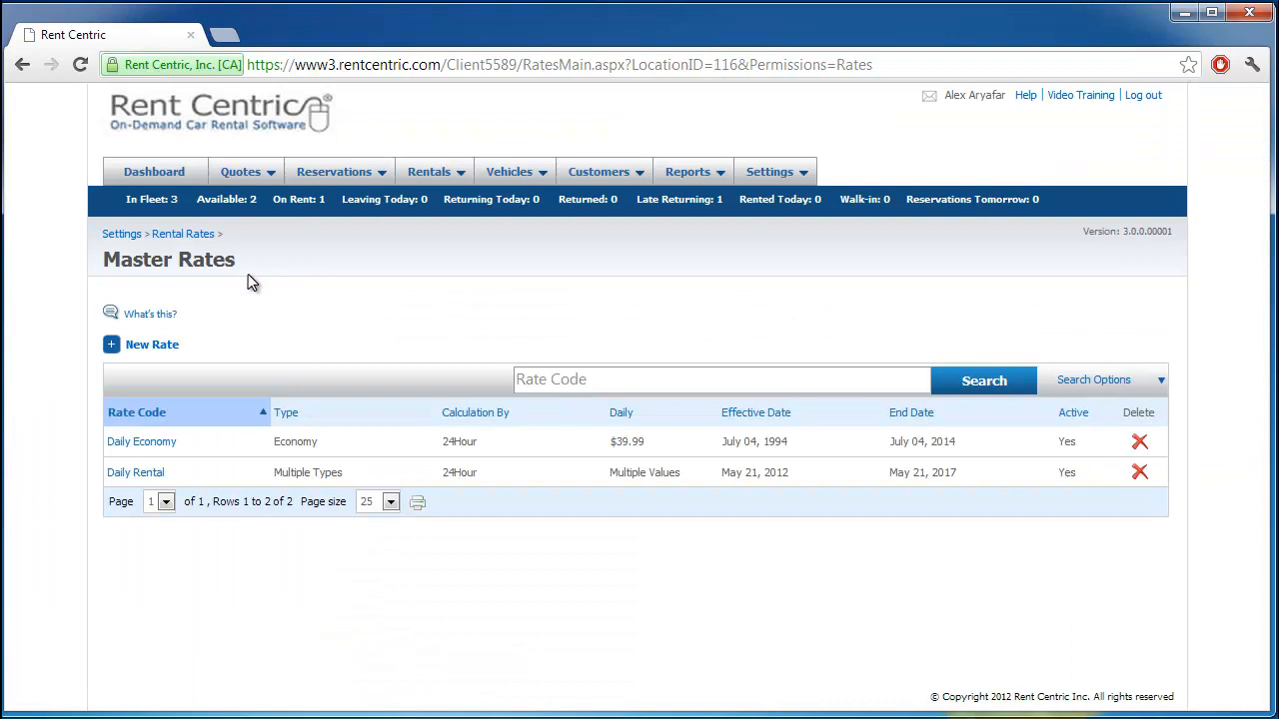
{"action": "left_click", "coordinate": [185, 235]}
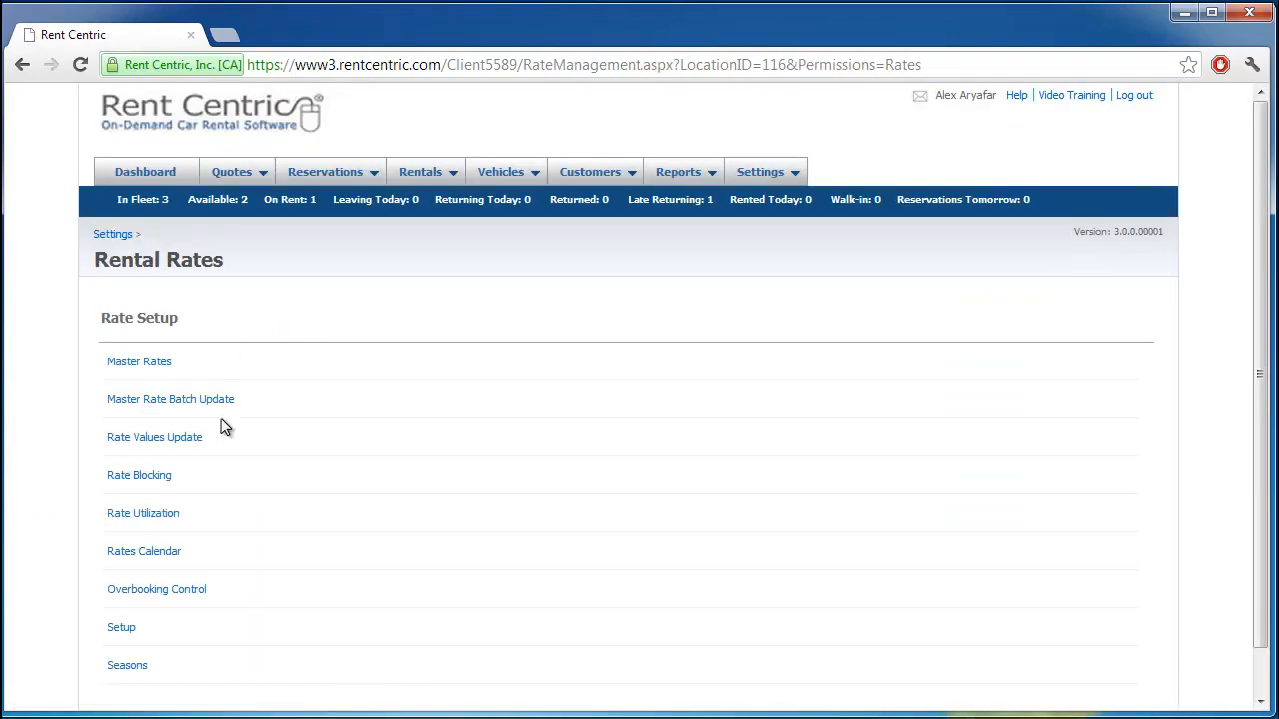
{"action": "left_click", "coordinate": [166, 443]}
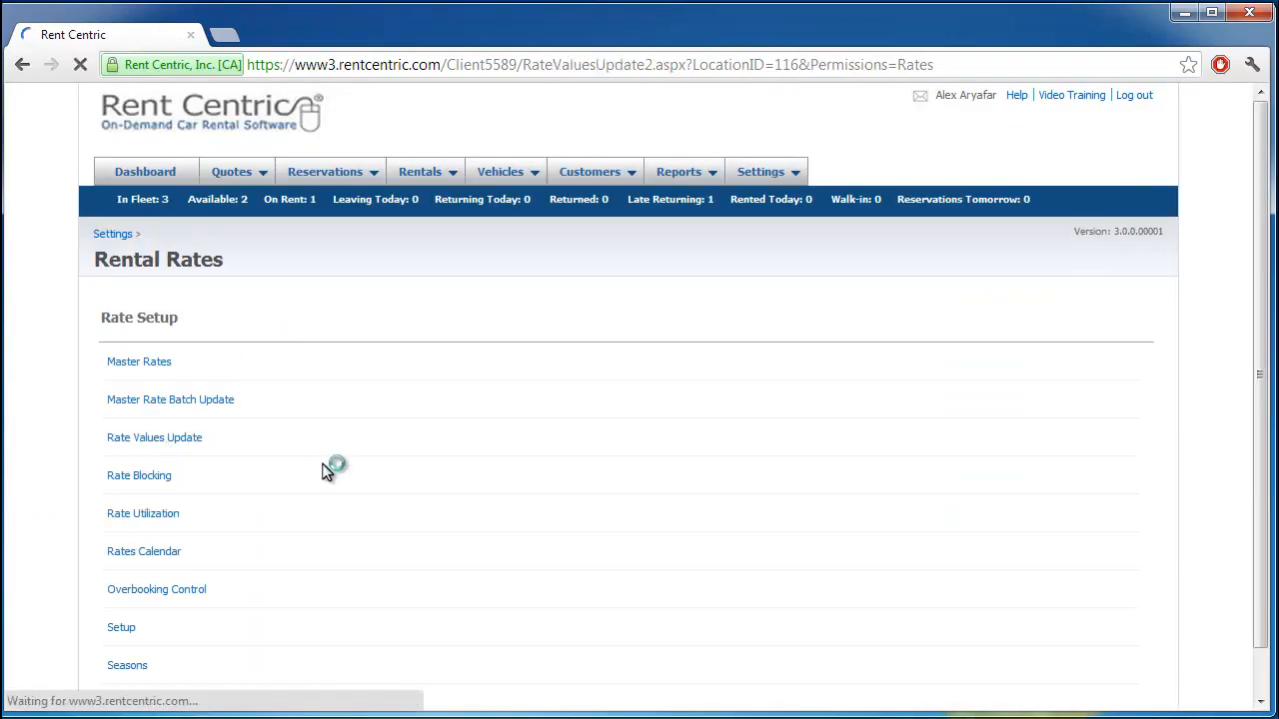
{"action": "left_click", "coordinate": [372, 360]}
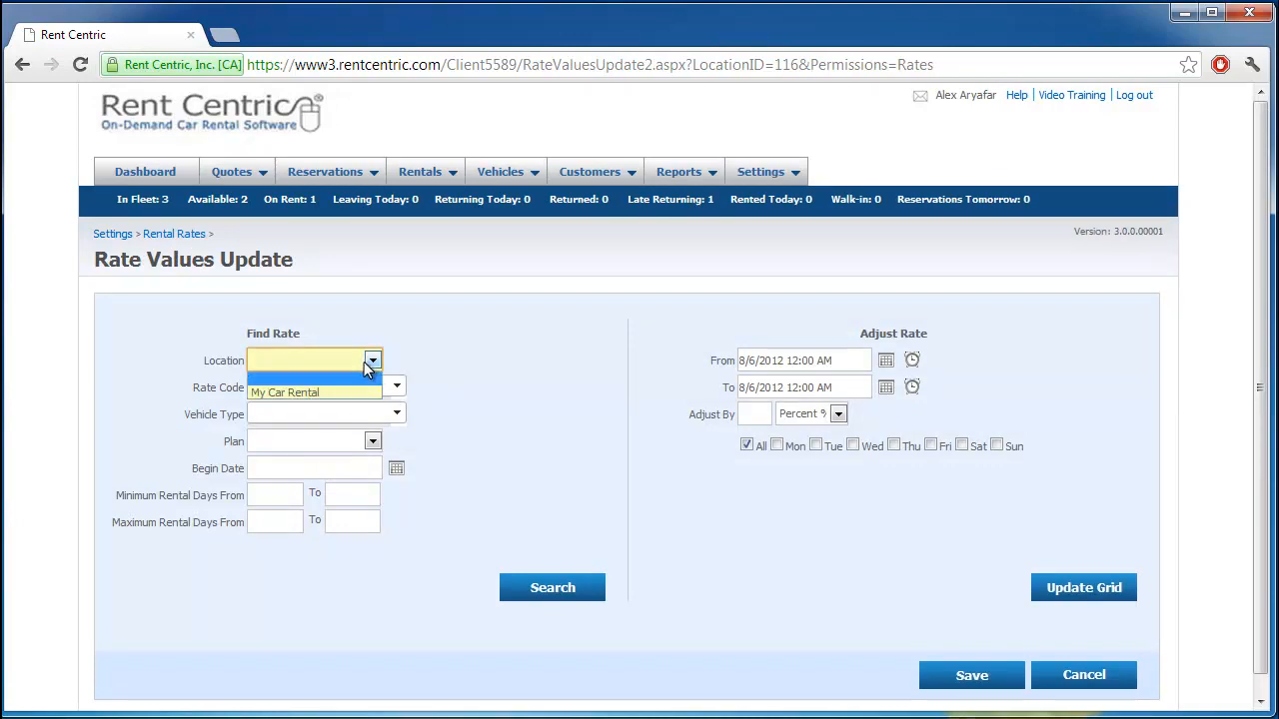
{"action": "left_click", "coordinate": [334, 391]}
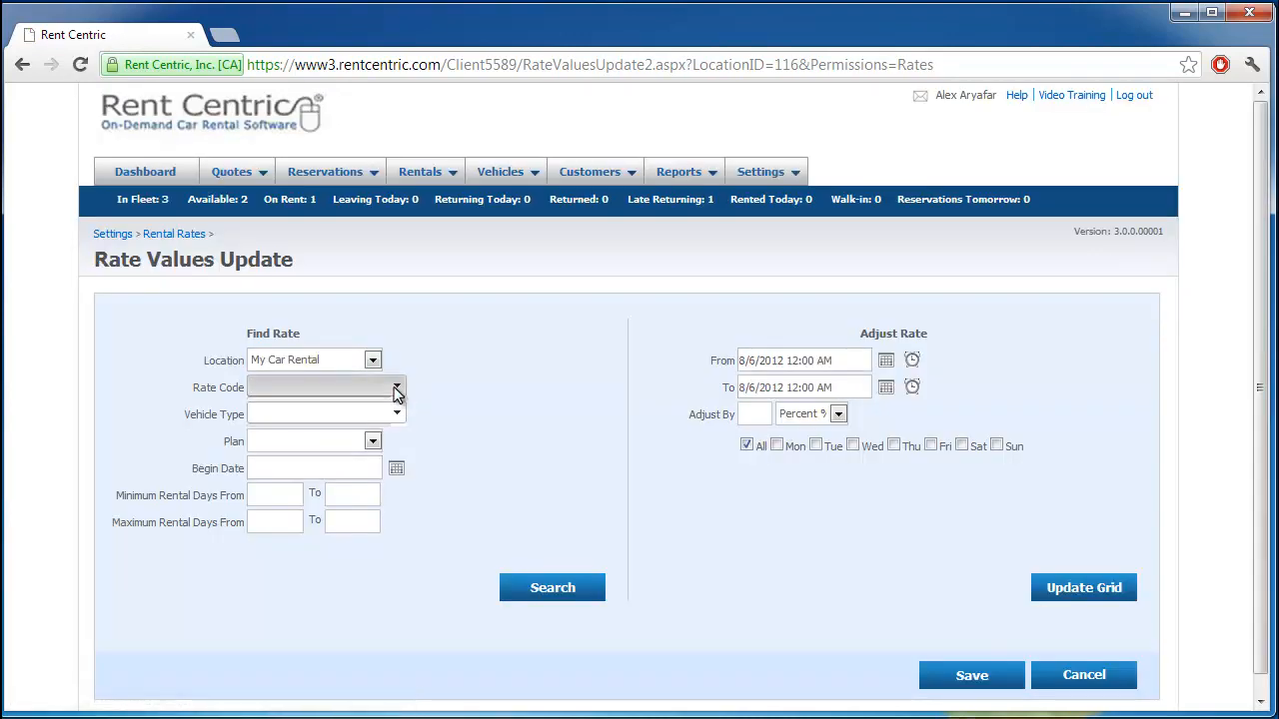
{"action": "left_click", "coordinate": [398, 387]}
{"action": "left_click", "coordinate": [283, 430]}
{"action": "left_click", "coordinate": [431, 428]}
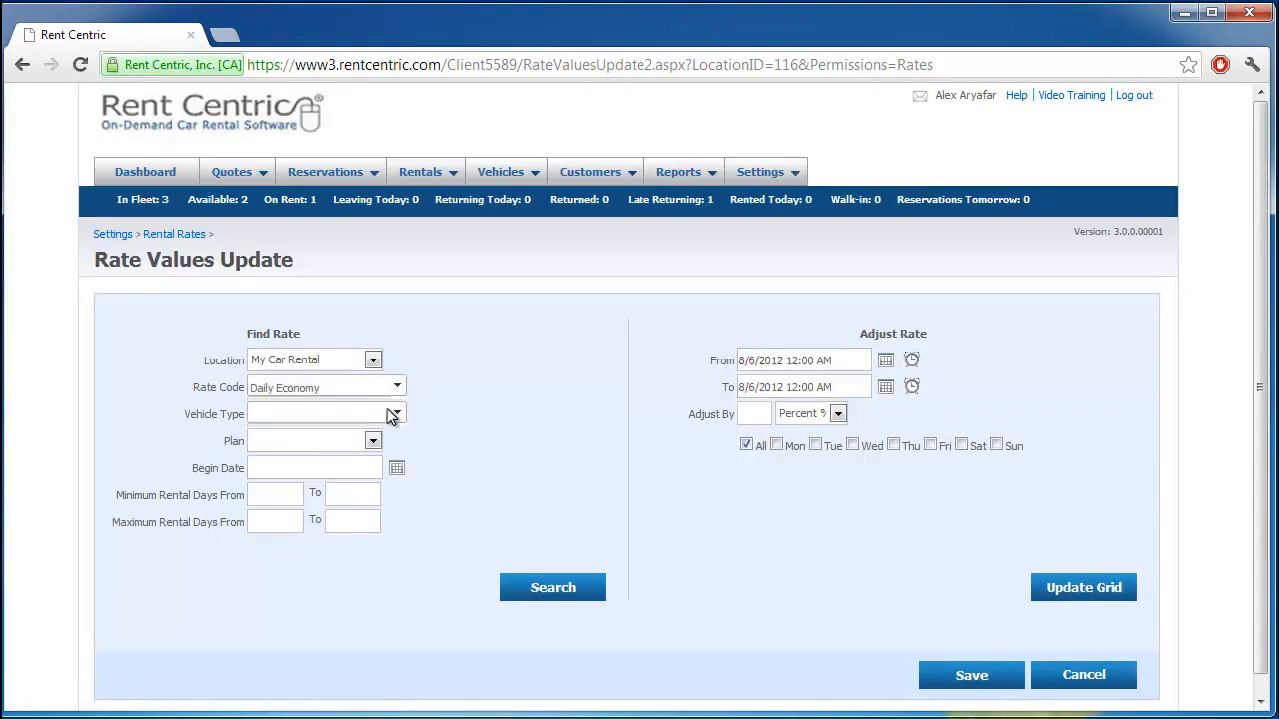
Search the rate values for vehicle type Economy on the Daily plan, beginning 8/14/2012, and review the daily amounts.
{"action": "left_click", "coordinate": [396, 414]}
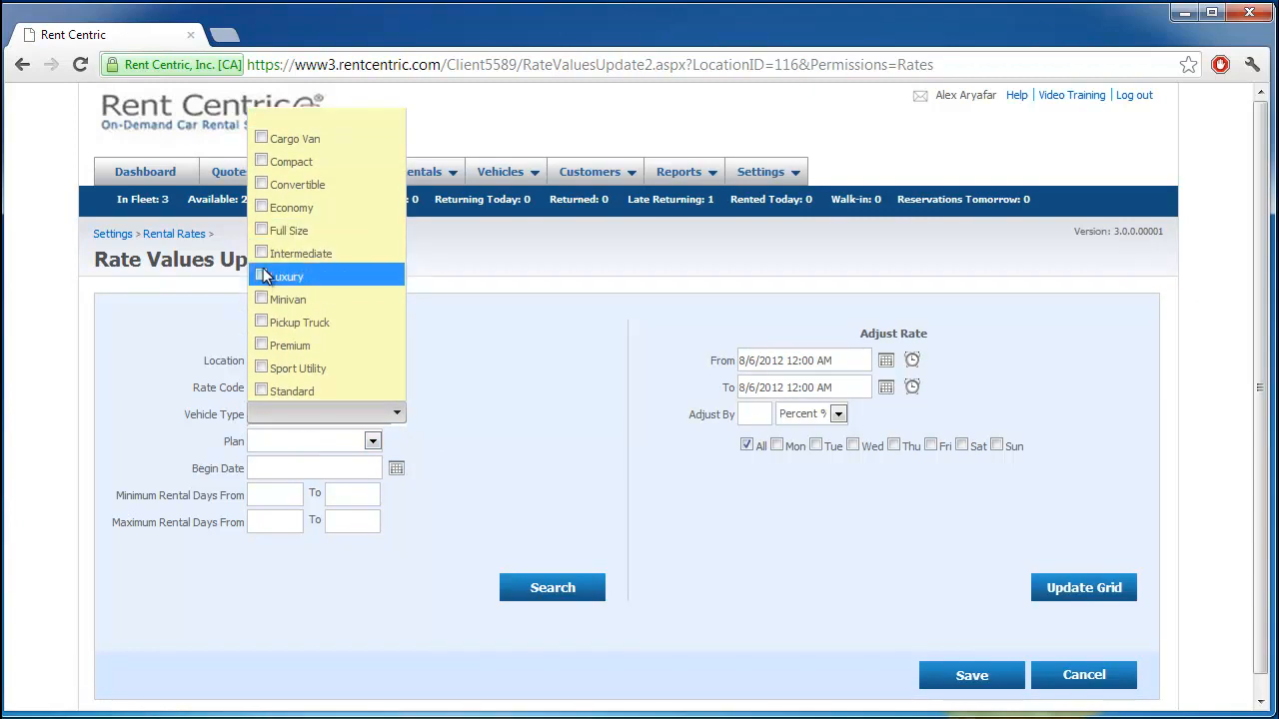
{"action": "left_click", "coordinate": [262, 206]}
{"action": "left_click", "coordinate": [441, 432]}
{"action": "left_click", "coordinate": [375, 441]}
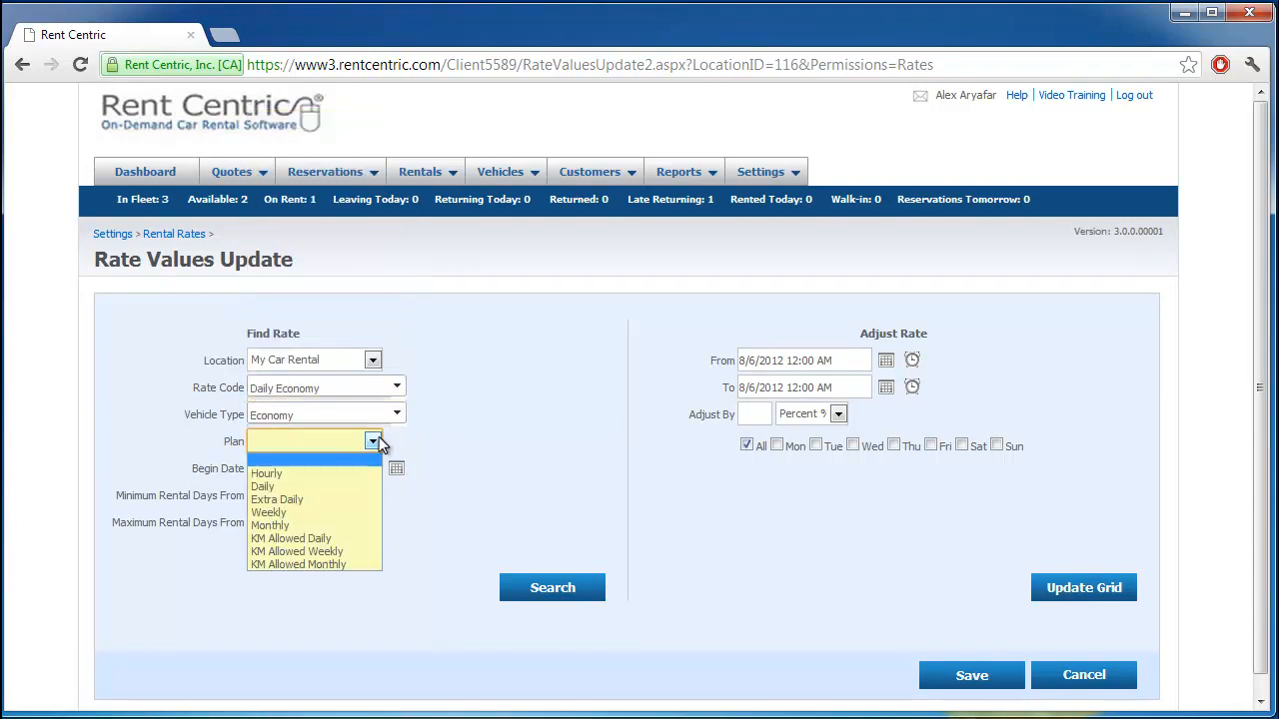
{"action": "left_click", "coordinate": [322, 485]}
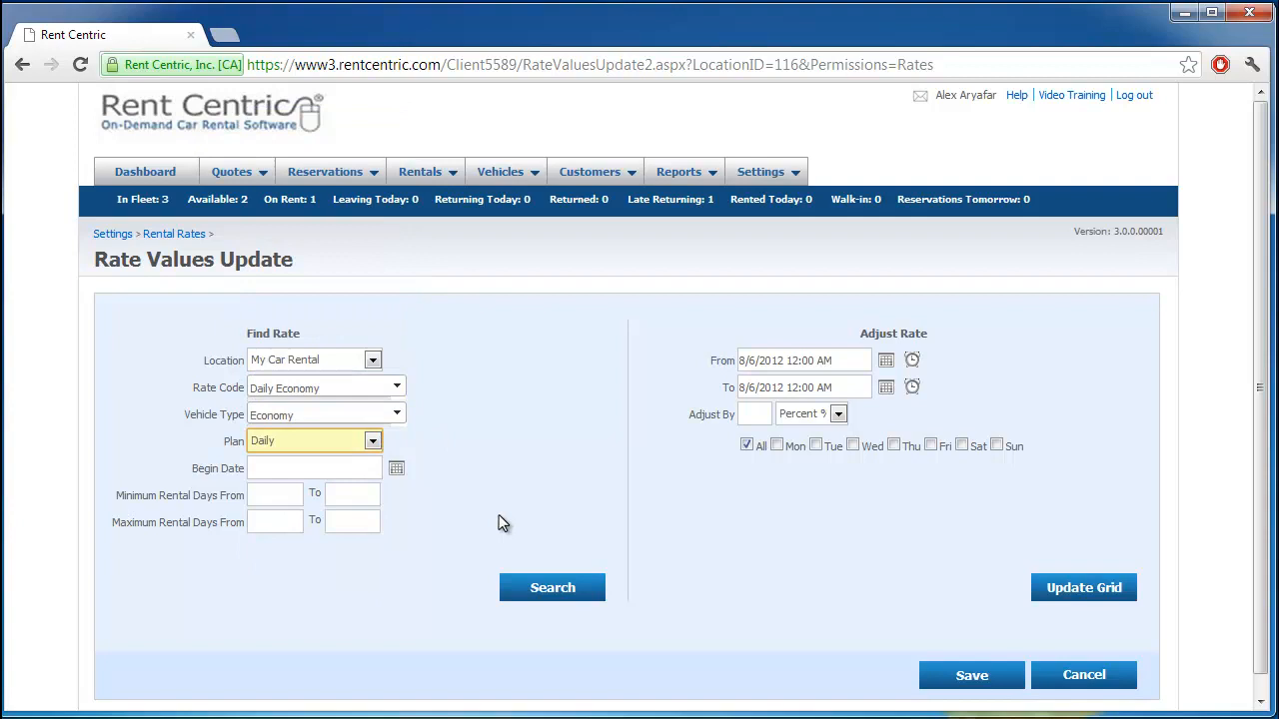
{"action": "left_click", "coordinate": [396, 468]}
{"action": "left_click", "coordinate": [344, 594]}
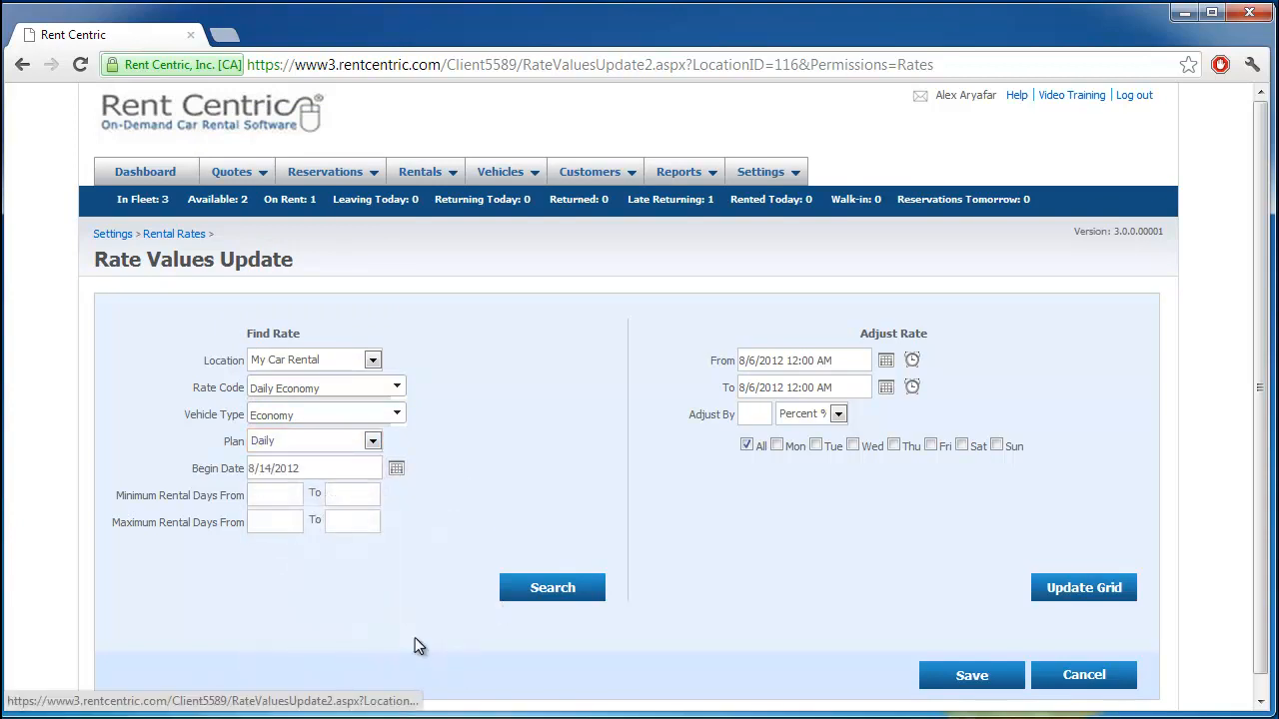
{"action": "left_click", "coordinate": [548, 589]}
{"action": "scroll", "coordinate": [664, 594], "scroll_direction": "down", "scroll_amount": 2}
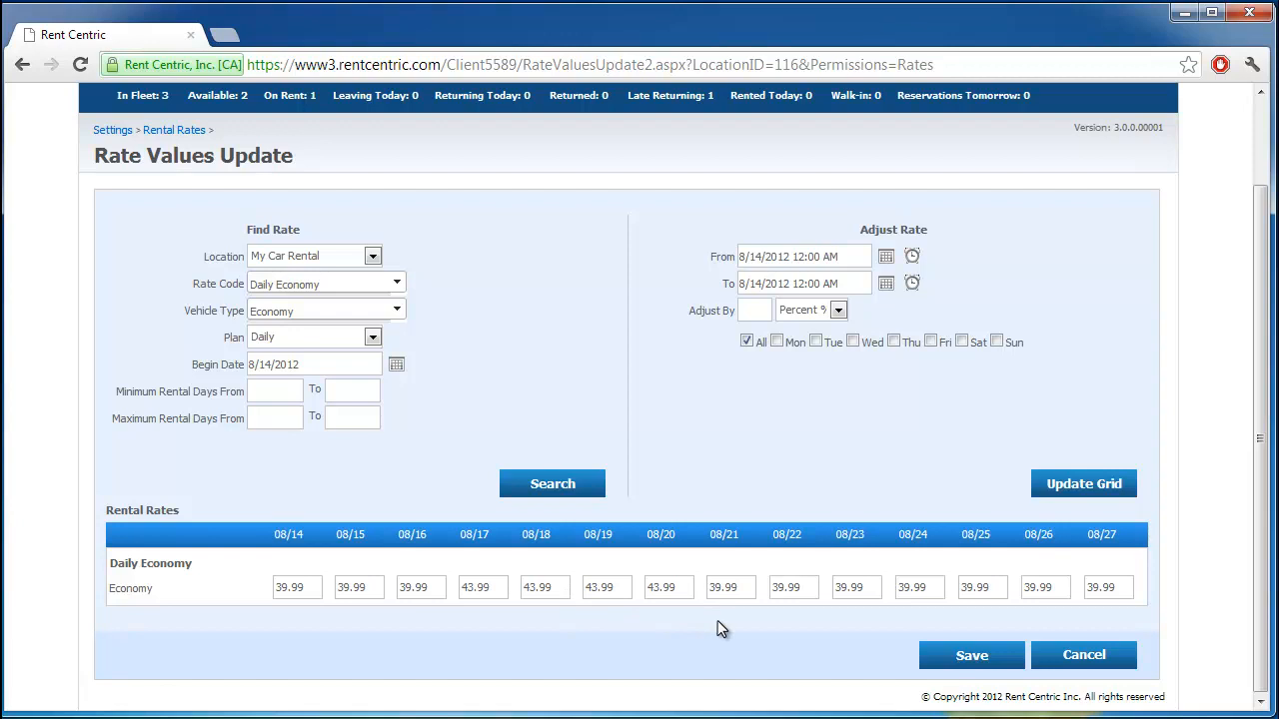
{"action": "scroll", "coordinate": [717, 620], "scroll_direction": "up", "scroll_amount": 1}
Start a new quote with pickup date 8/15/2012 and a length of 3 days.
{"action": "mouse_move", "coordinate": [232, 168]}
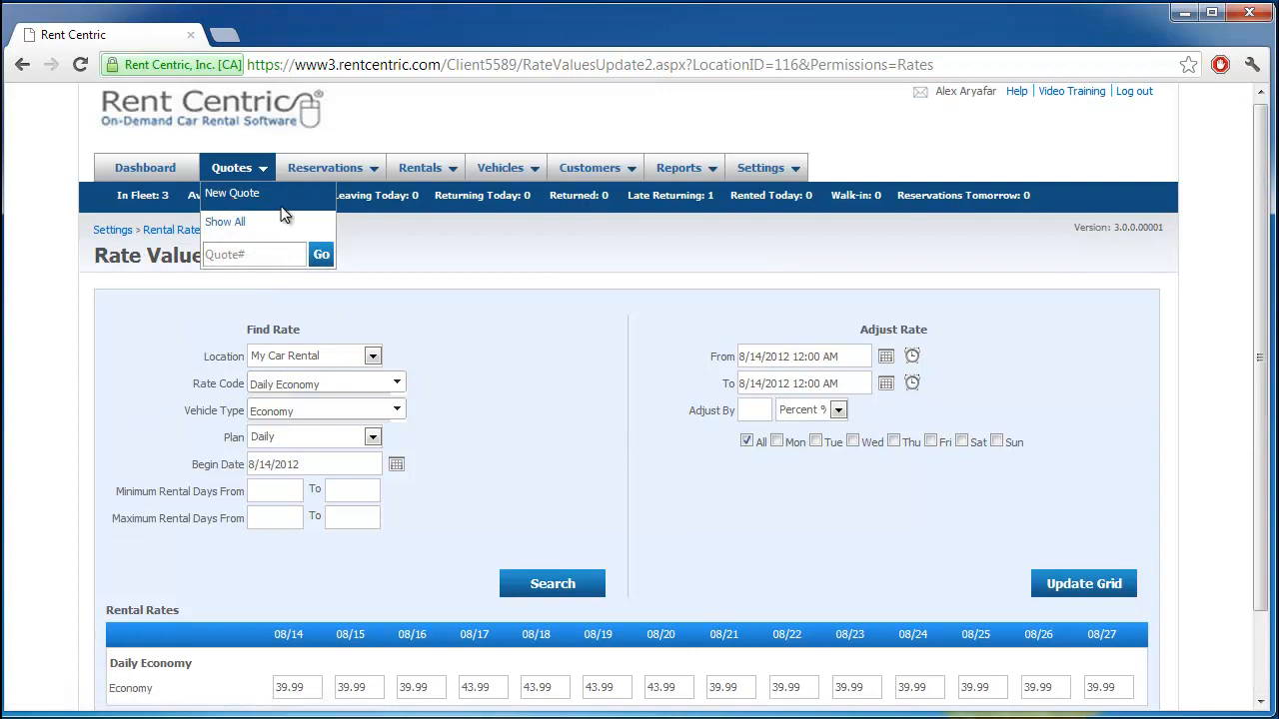
{"action": "left_click", "coordinate": [250, 198]}
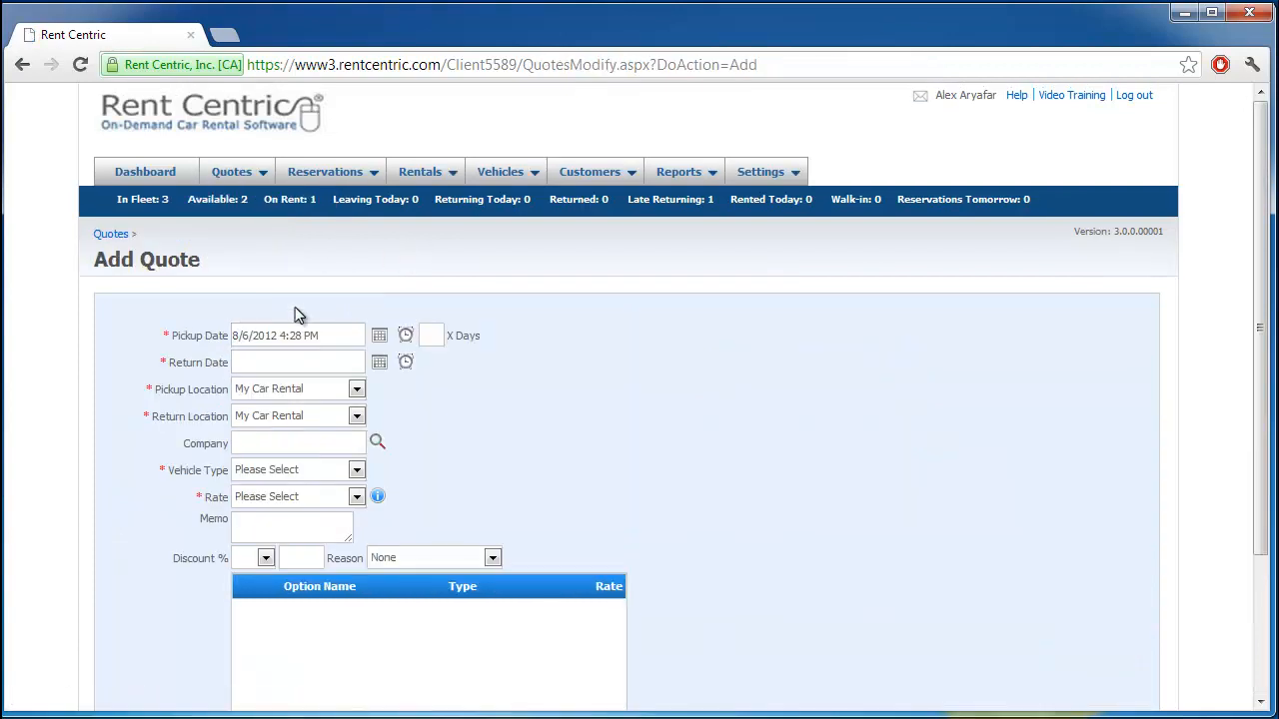
{"action": "left_click", "coordinate": [380, 337]}
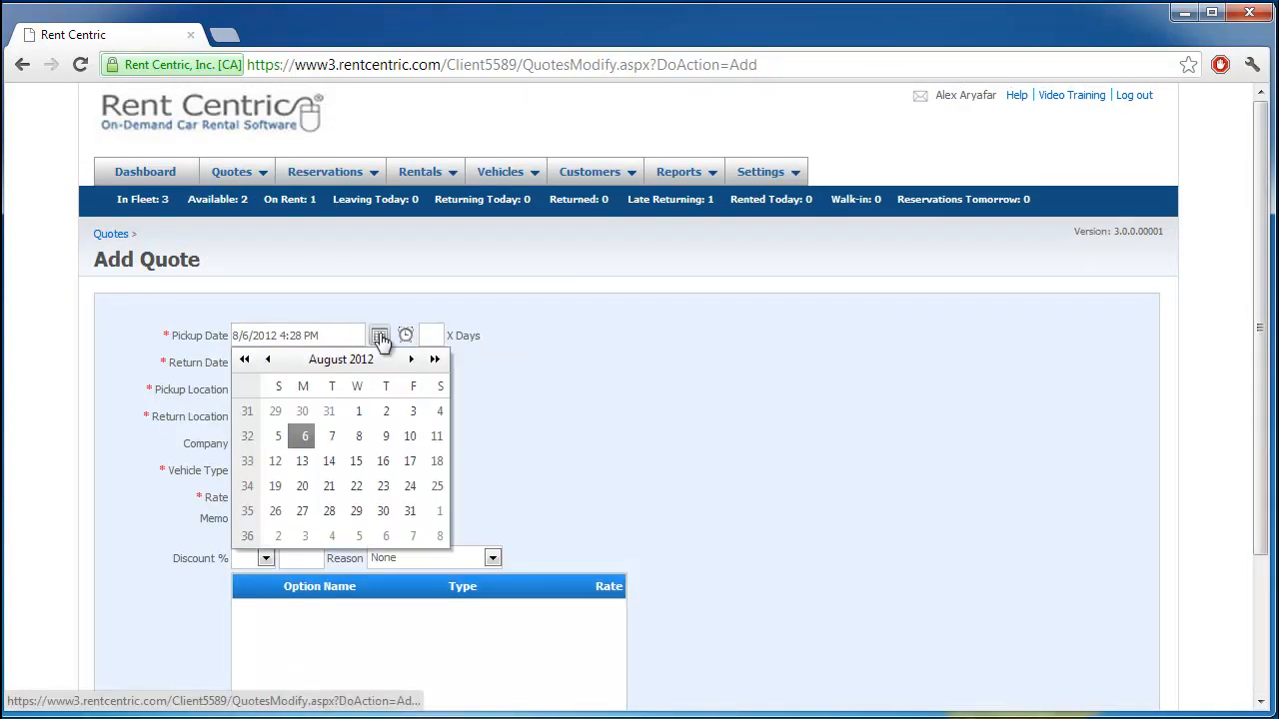
{"action": "left_click", "coordinate": [351, 465]}
{"action": "type", "text": "3"}
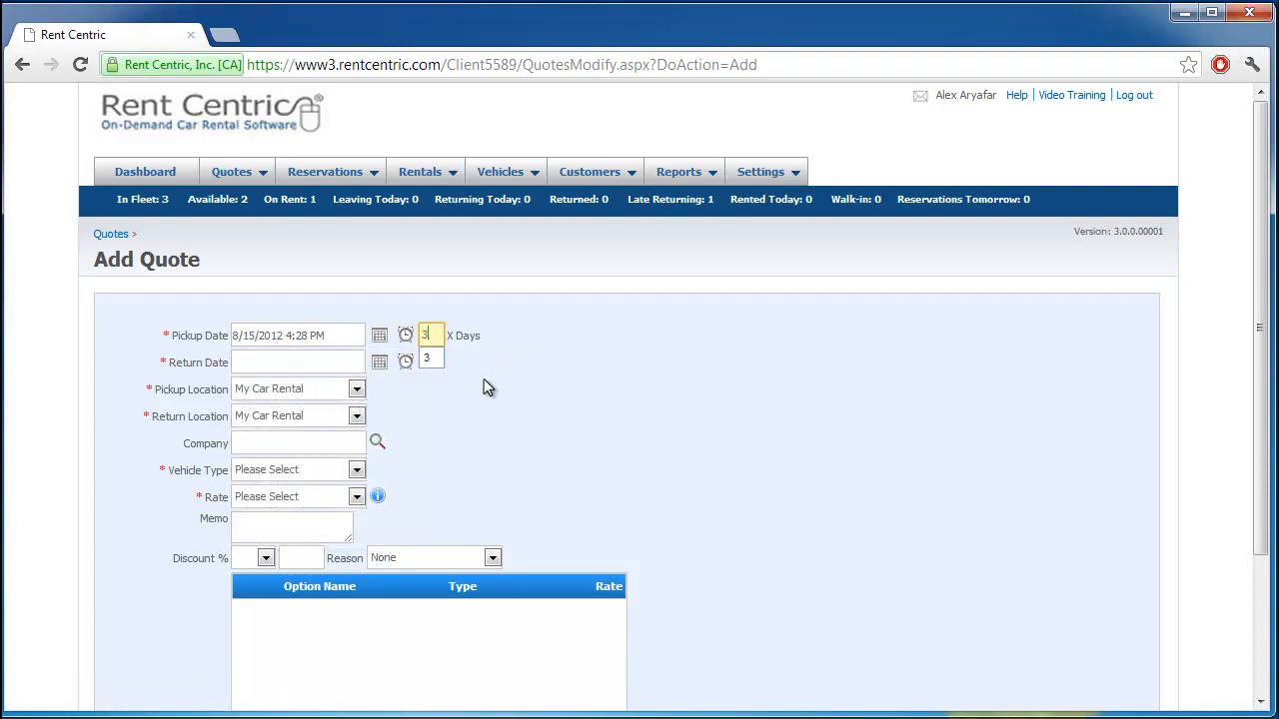
Select the Economy vehicle type and Daily Economy rate, calculate the quote's charges and check the daily rate.
{"action": "left_click", "coordinate": [355, 470]}
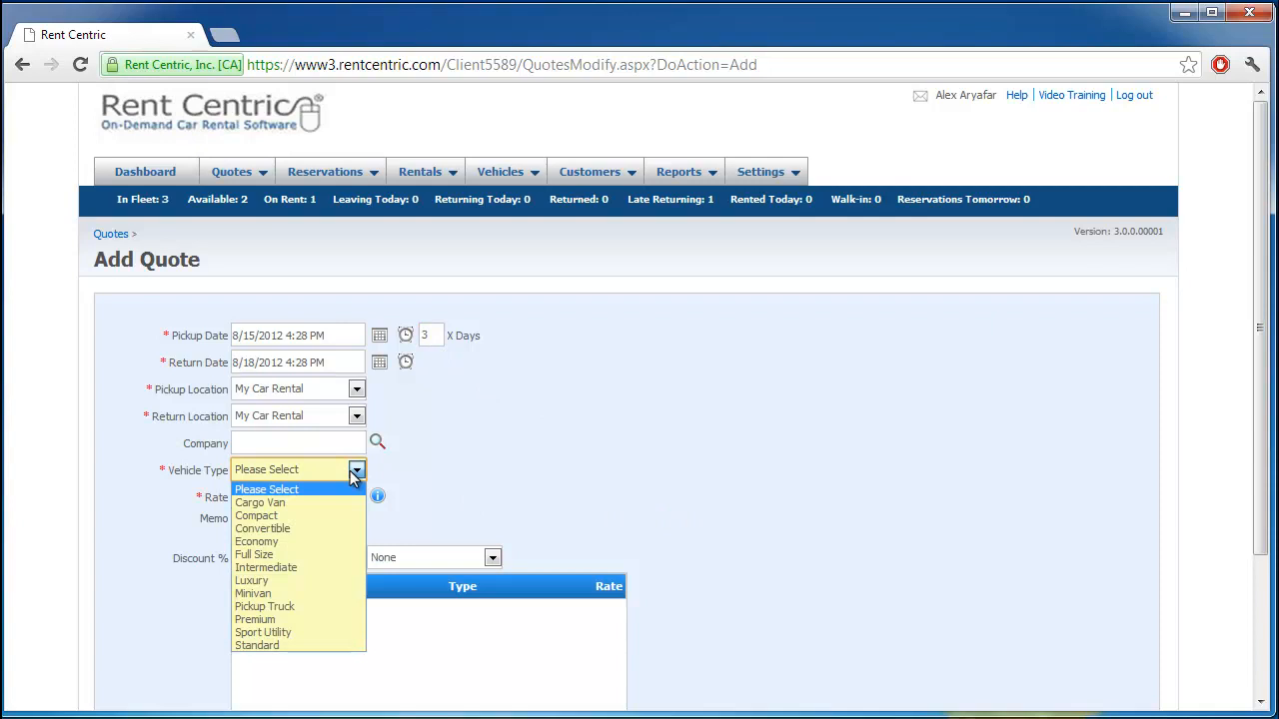
{"action": "left_click", "coordinate": [329, 540]}
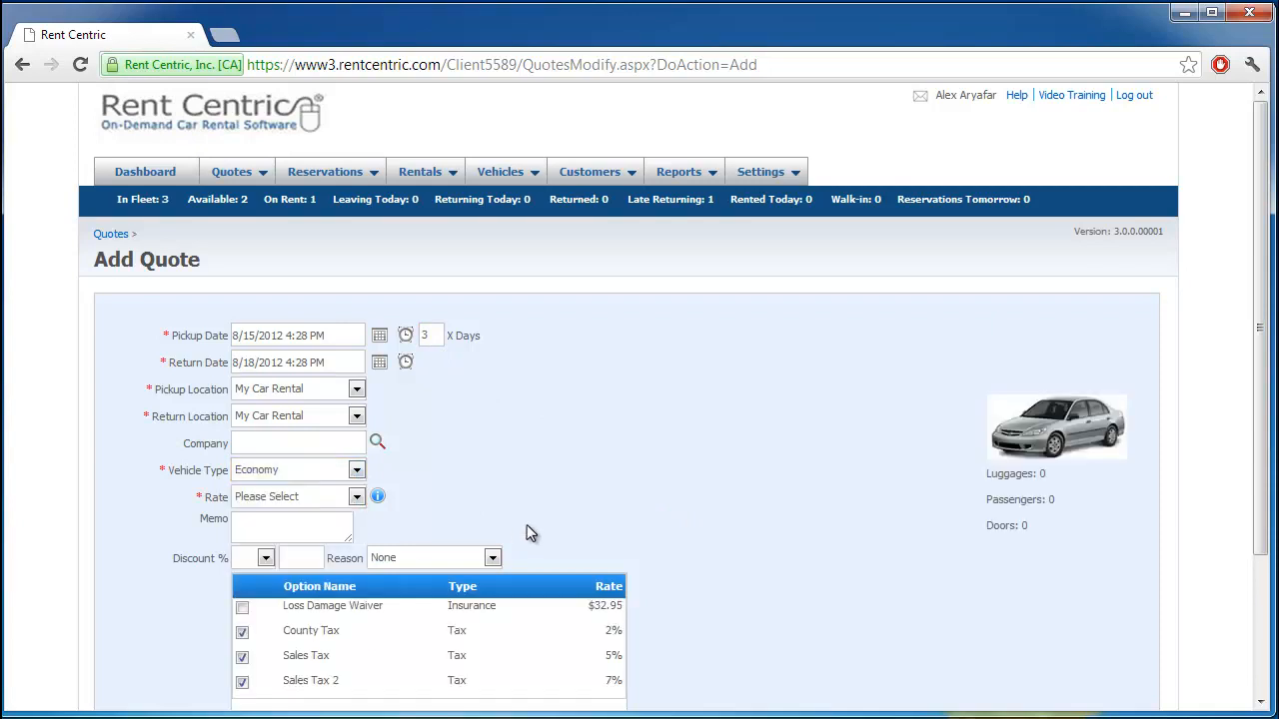
{"action": "left_click", "coordinate": [355, 497]}
{"action": "left_click", "coordinate": [340, 532]}
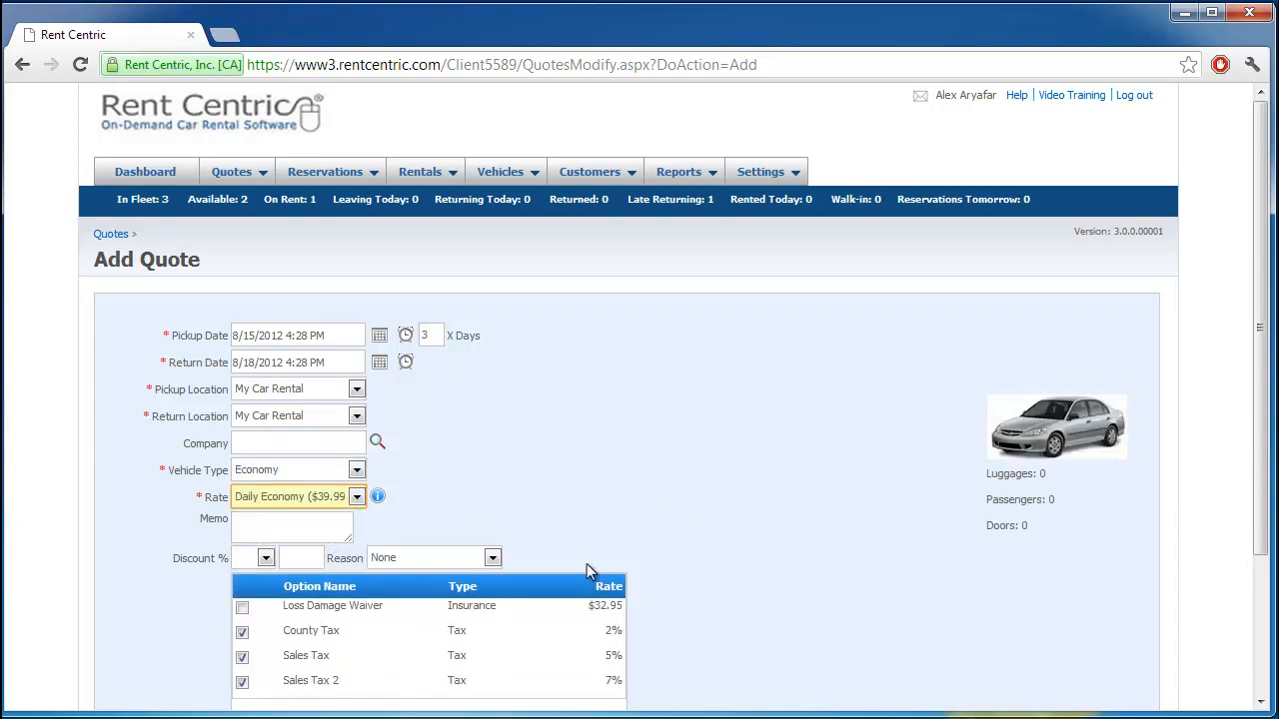
{"action": "scroll", "coordinate": [733, 595], "scroll_direction": "down", "scroll_amount": 3}
{"action": "left_click", "coordinate": [1055, 642]}
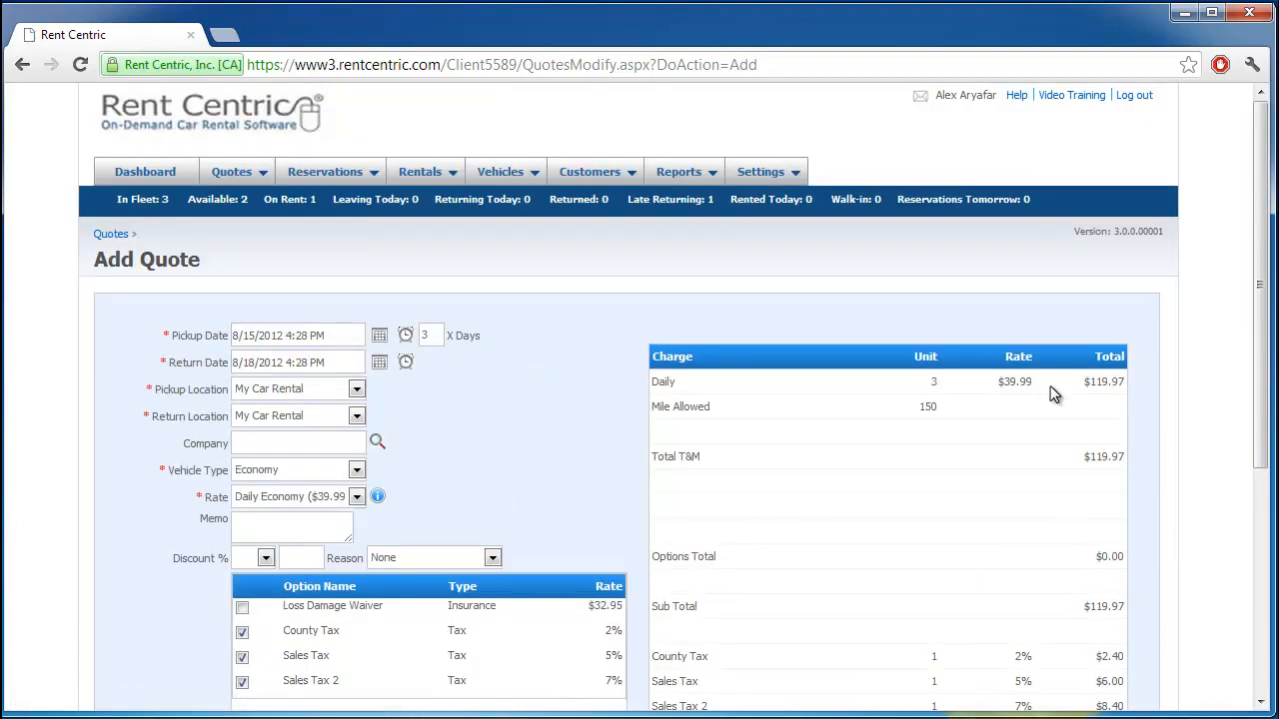
{"action": "double_click", "coordinate": [1015, 382]}
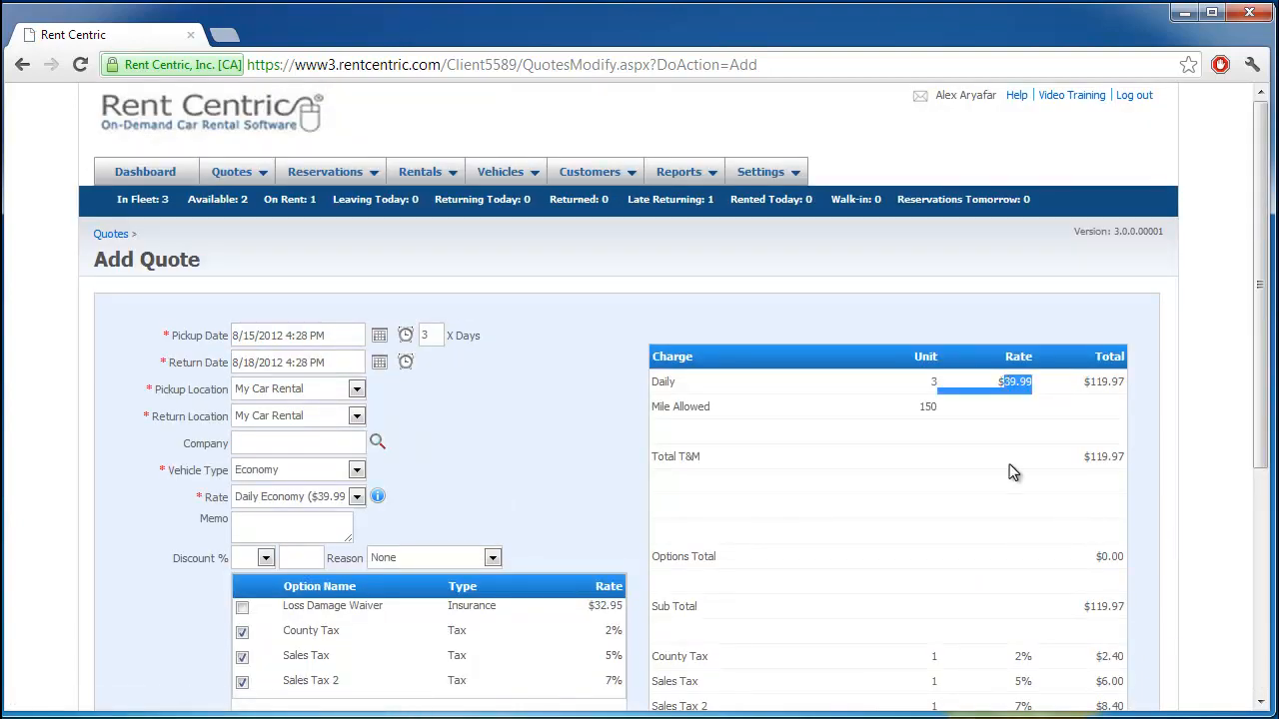
{"action": "left_click", "coordinate": [1180, 462]}
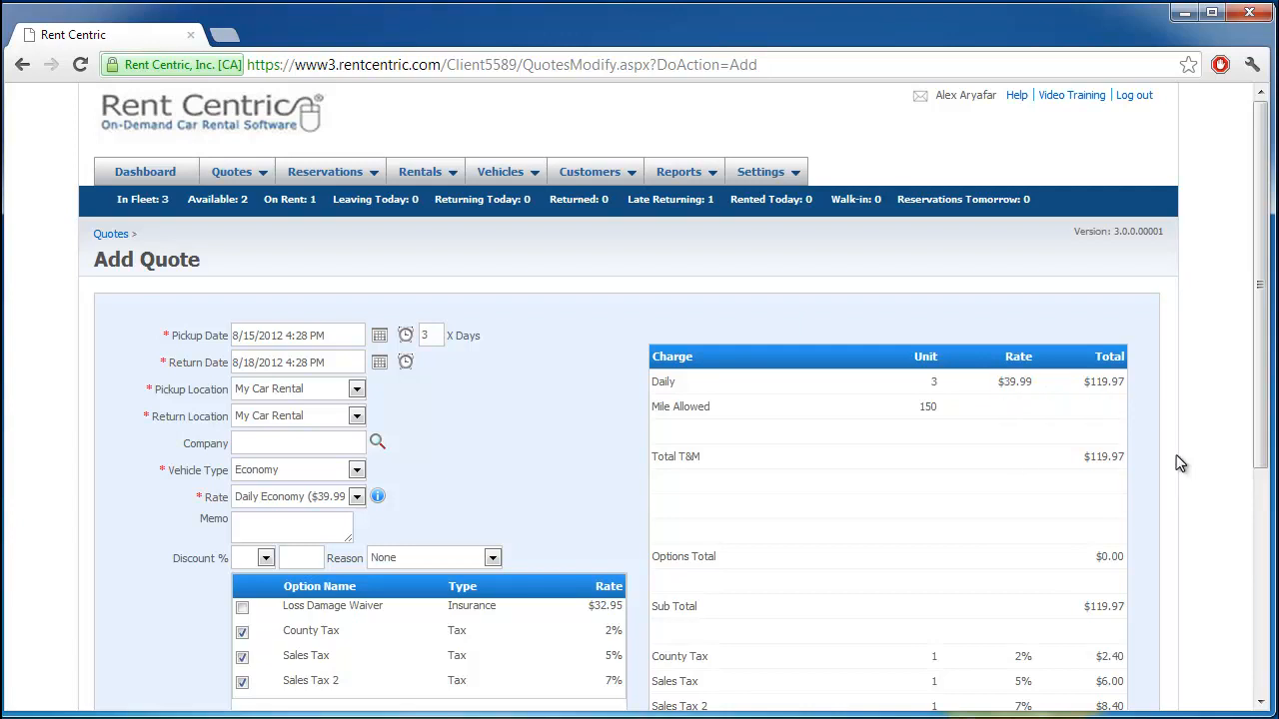
Start another new quote with pickup date 8/17/2012 and a length of 3 days.
{"action": "mouse_move", "coordinate": [232, 171]}
{"action": "left_click", "coordinate": [231, 200]}
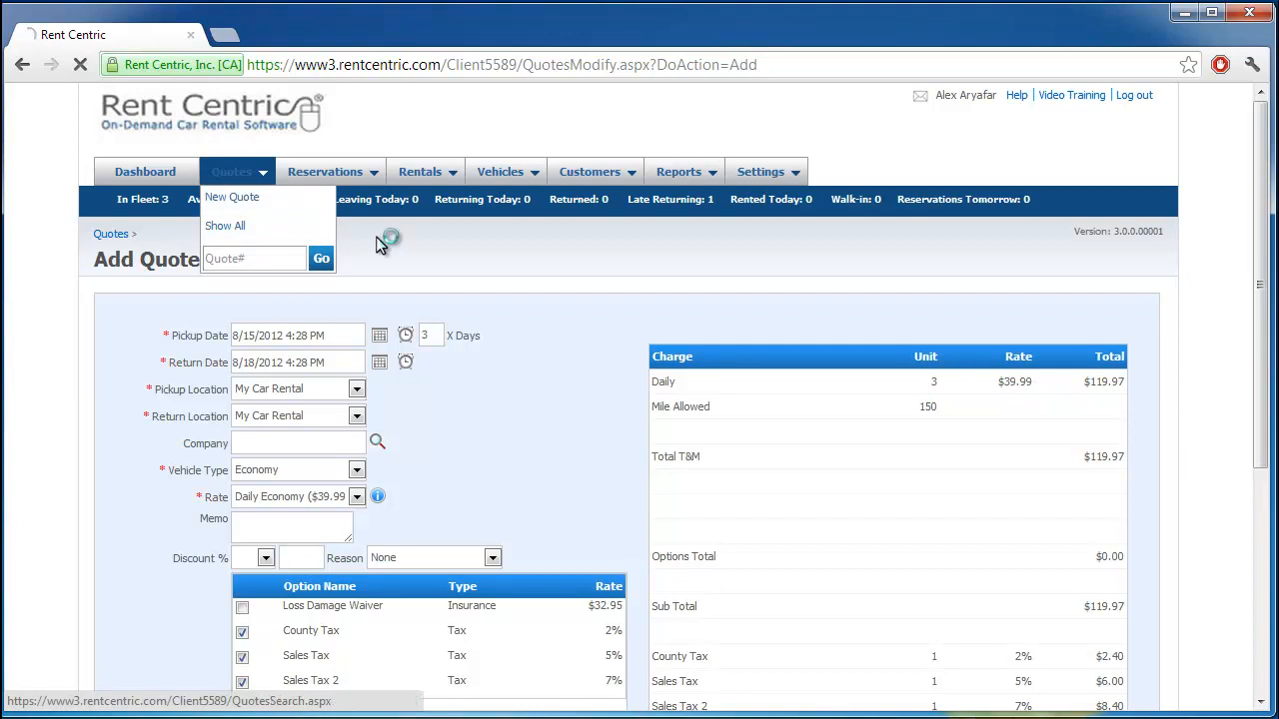
{"action": "left_click", "coordinate": [379, 338]}
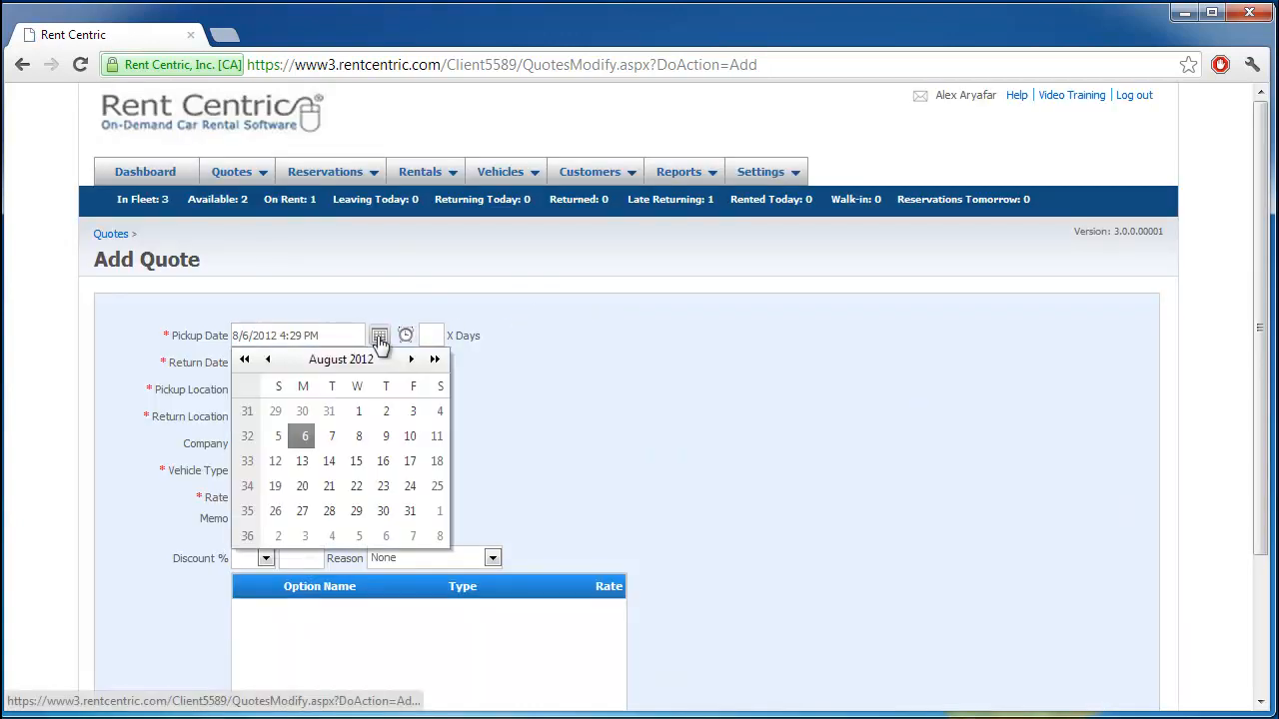
{"action": "left_click", "coordinate": [408, 460]}
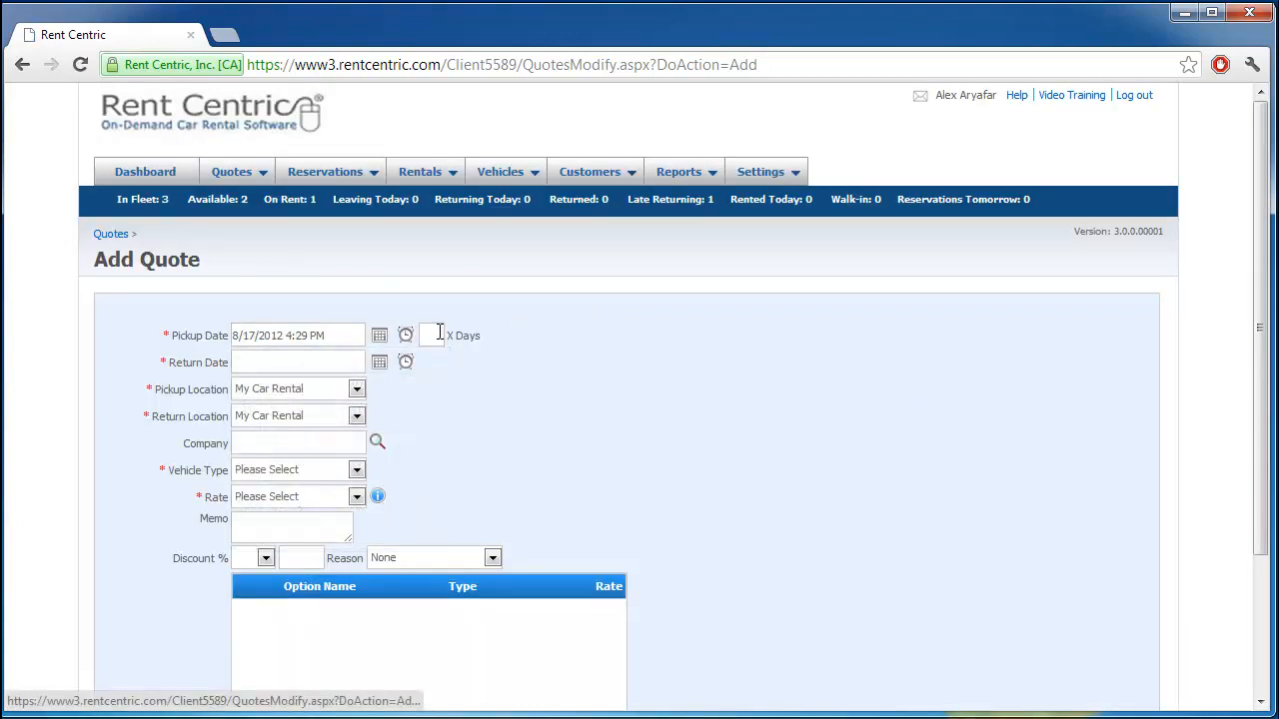
{"action": "left_click", "coordinate": [440, 336]}
{"action": "type", "text": "3"}
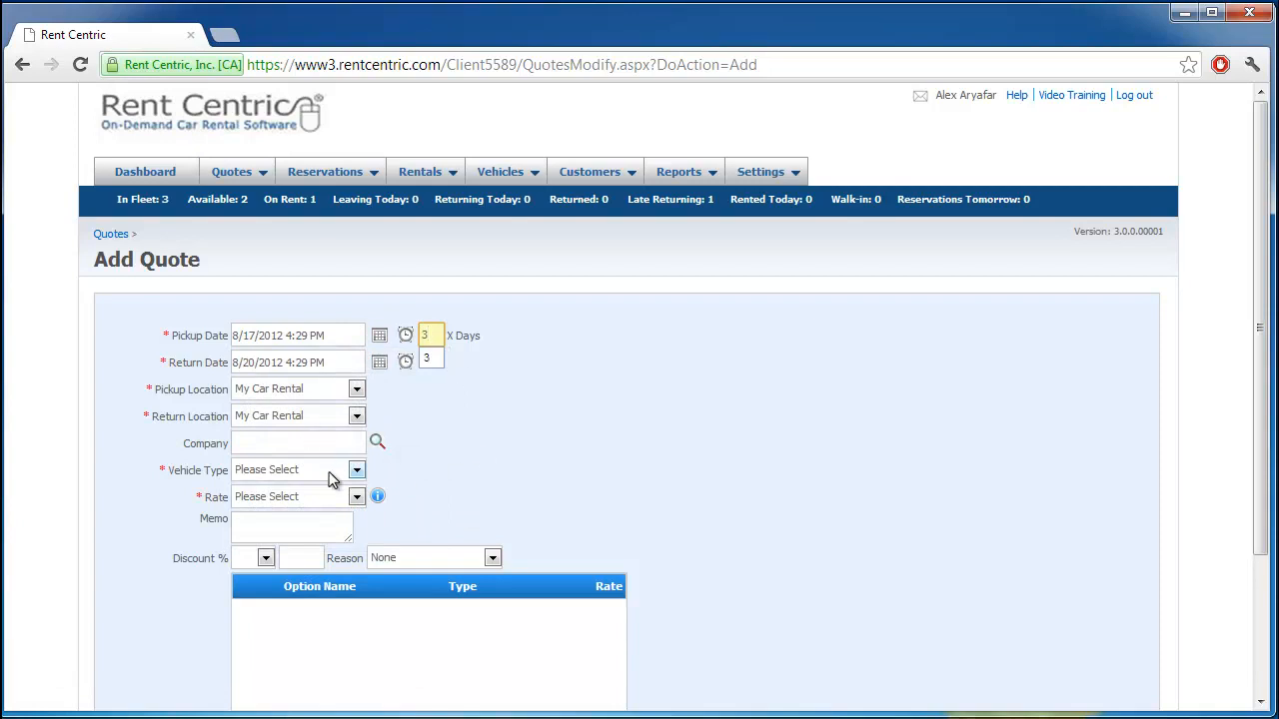
Choose the Economy vehicle type and Daily Economy rate for the 8/17/2012 quote, generate the charges and check the daily rate.
{"action": "left_click", "coordinate": [330, 470]}
{"action": "left_click", "coordinate": [299, 541]}
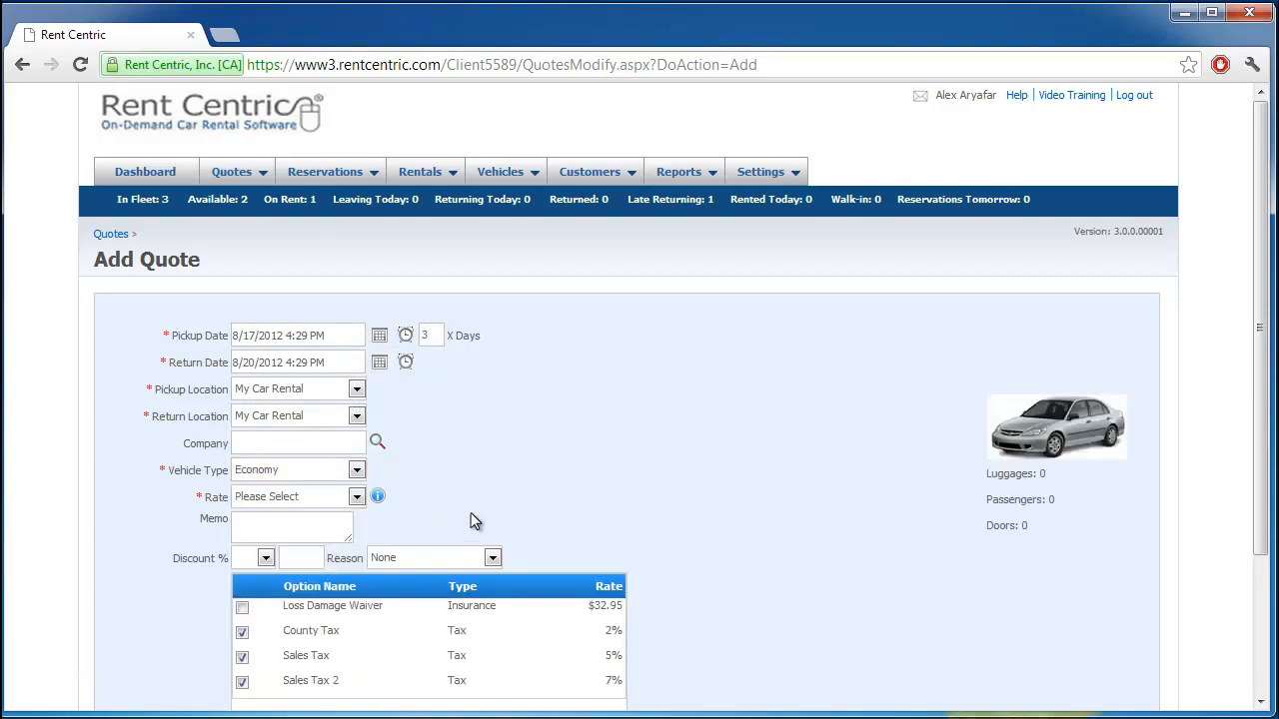
{"action": "left_click", "coordinate": [356, 497]}
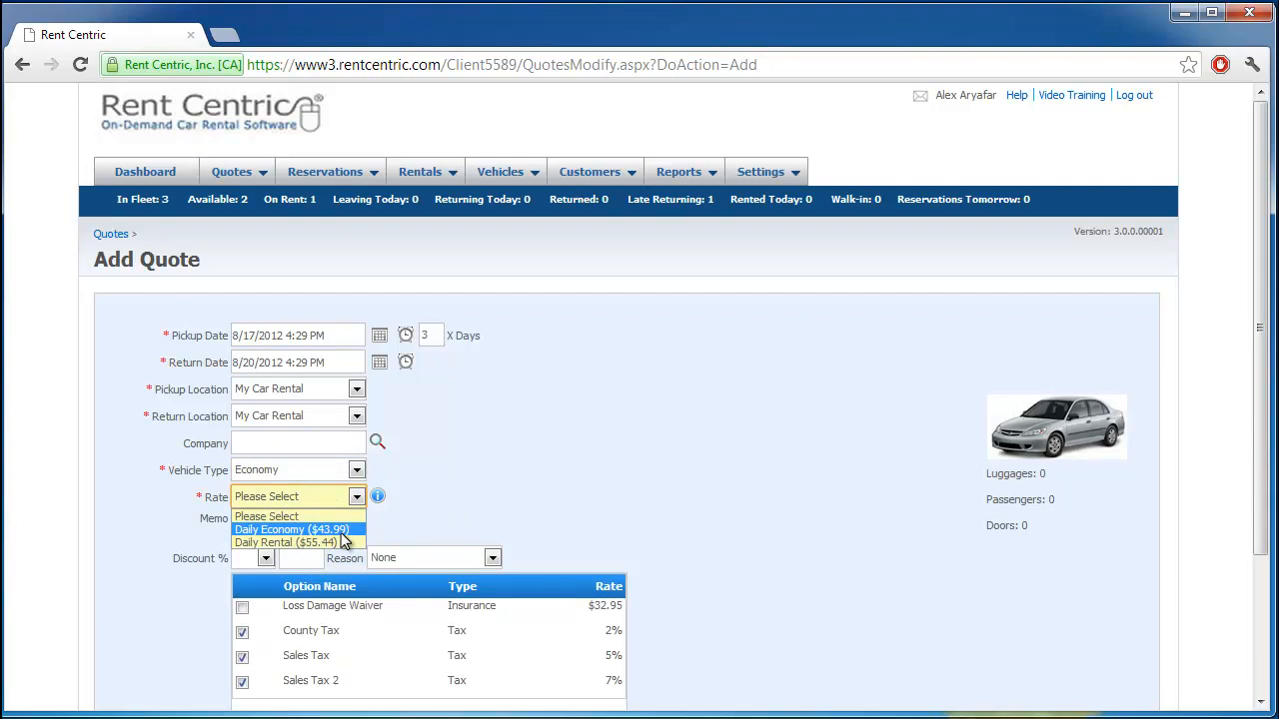
{"action": "left_click", "coordinate": [342, 532]}
{"action": "scroll", "coordinate": [651, 541], "scroll_direction": "down", "scroll_amount": 2}
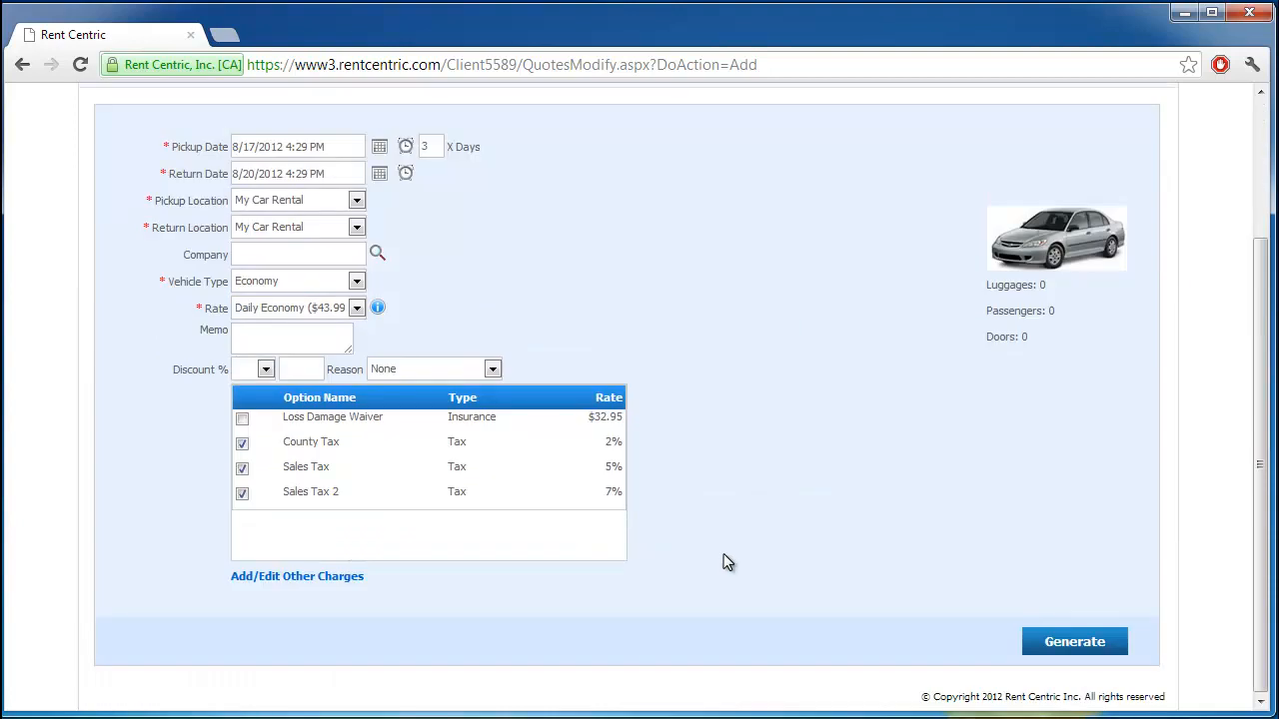
{"action": "left_click", "coordinate": [1071, 641]}
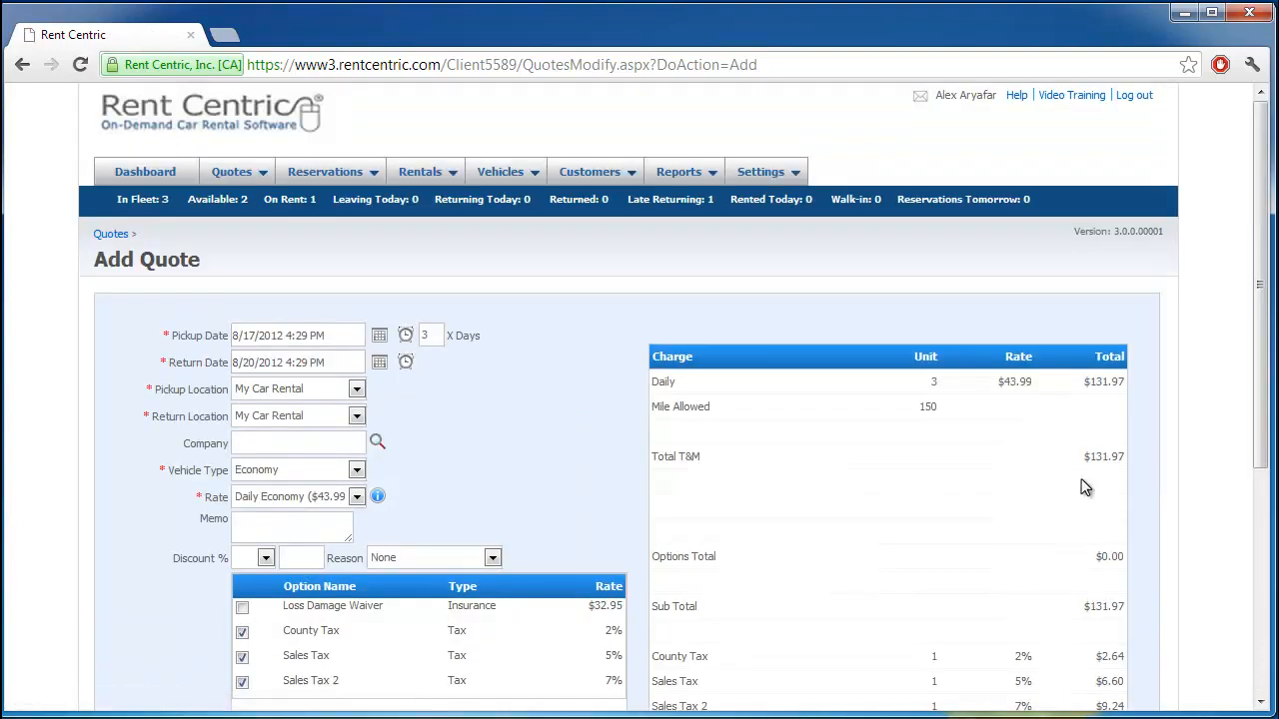
{"action": "double_click", "coordinate": [1045, 381]}
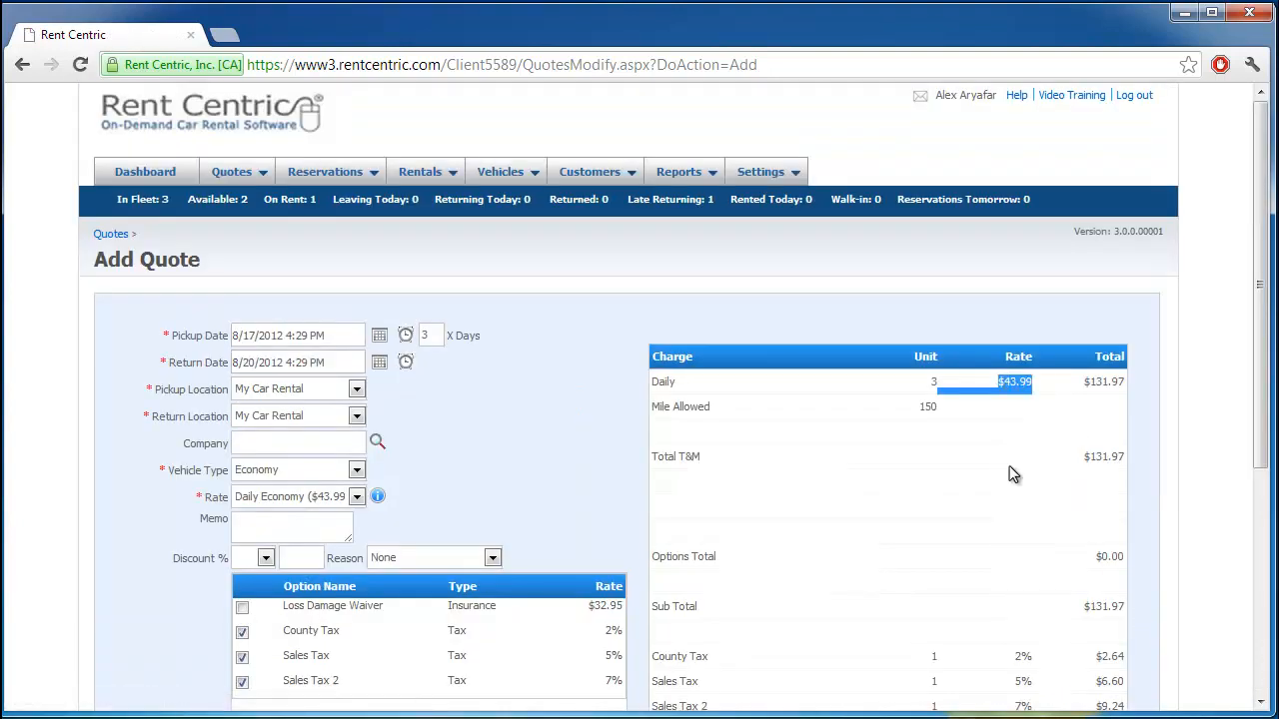